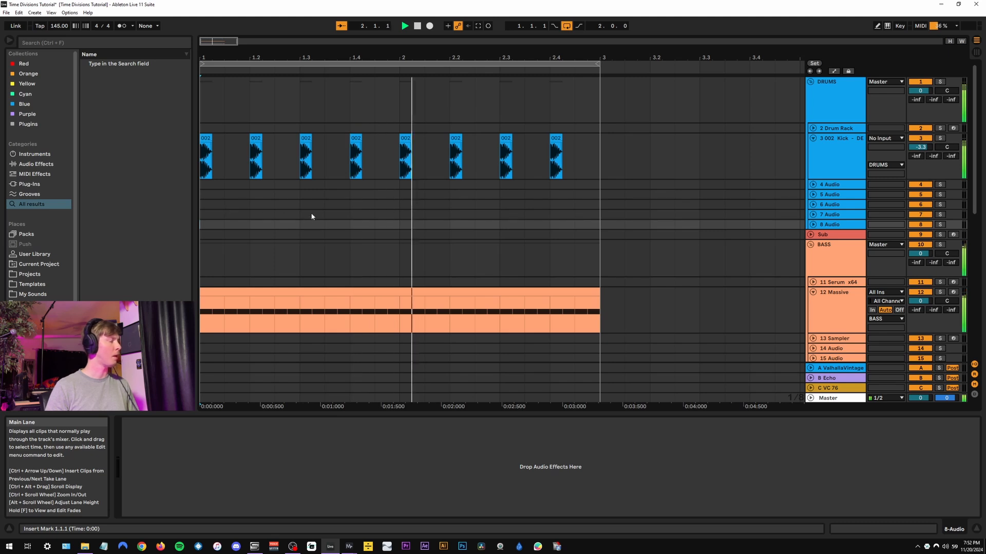
# Step: Search the browser for "sidechain com" and add the Sidechain Compressor preset after EQ Eight on the Massive track
pyautogui.scroll(-3, 320, 214)
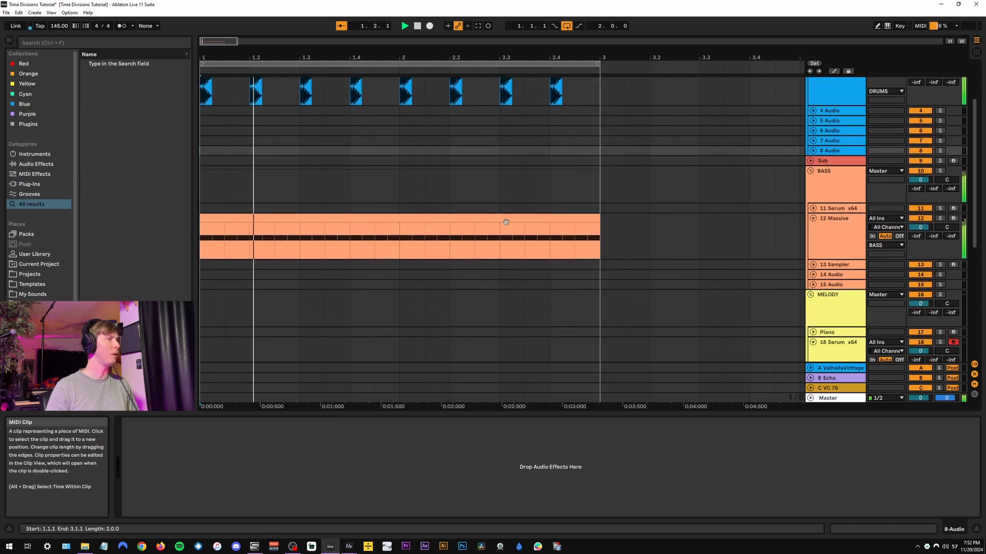
pyautogui.scroll(-2, 513, 222)
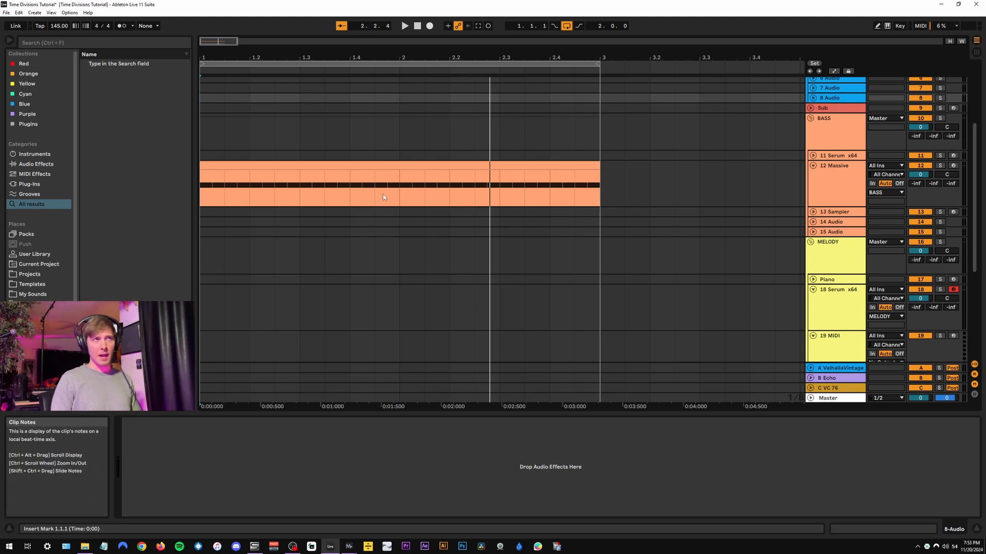
pyautogui.click(667, 197)
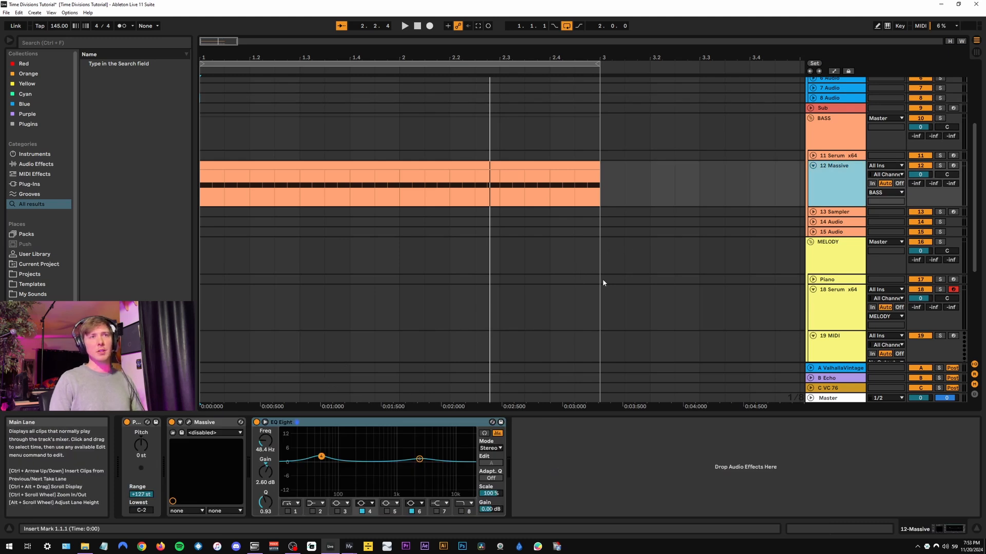
pyautogui.scroll(-2, 610, 264)
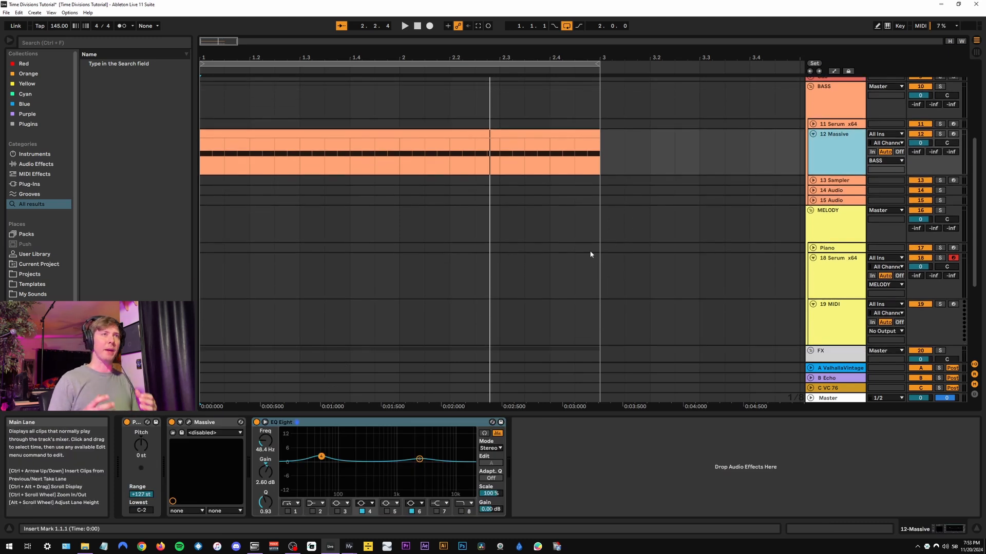
pyautogui.click(564, 437)
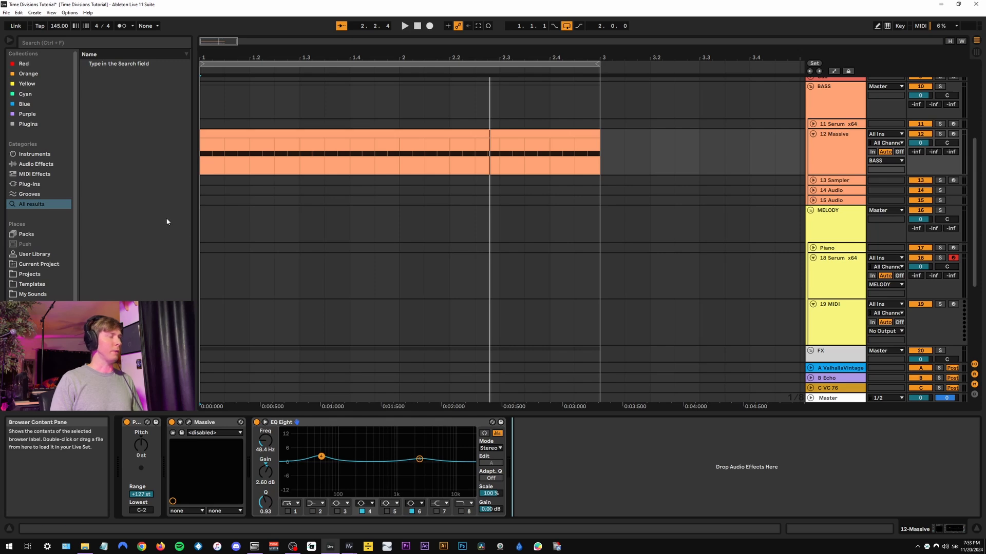
pyautogui.hotkey('ctrl', 'f')
pyautogui.write('sid')
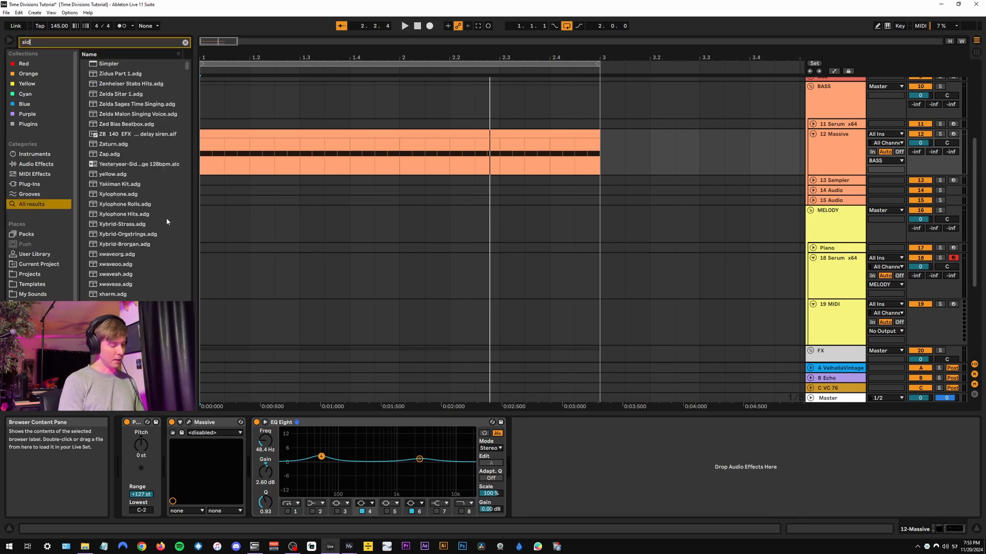
pyautogui.write('echain com')
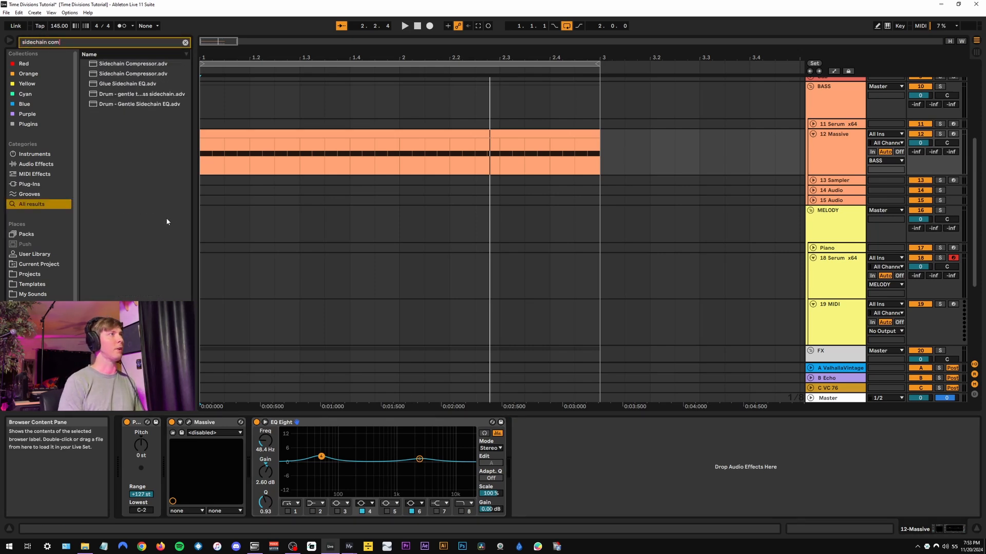
pyautogui.doubleClick(144, 64)
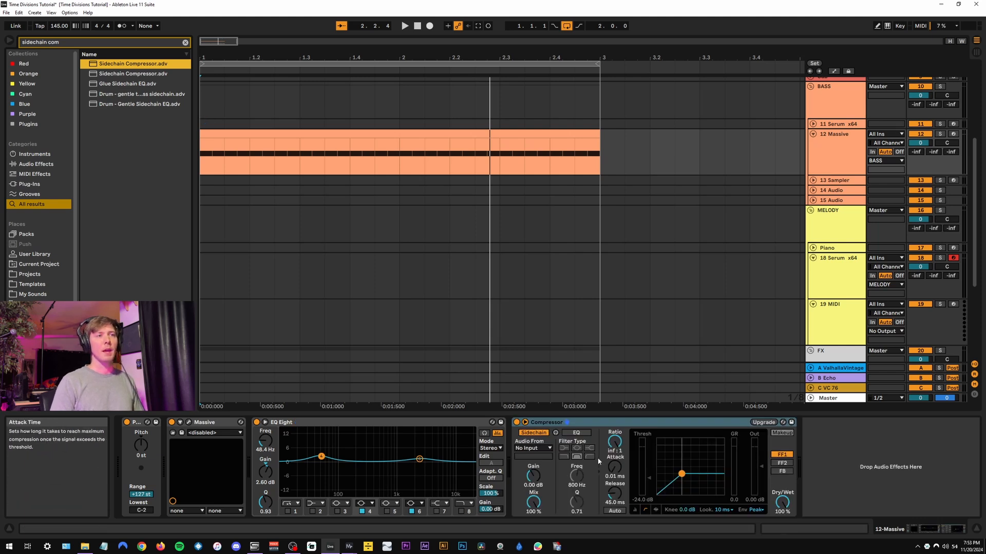
# Step: Set the compressor's sidechain audio source to the 3-002 Kick track
pyautogui.click(542, 448)
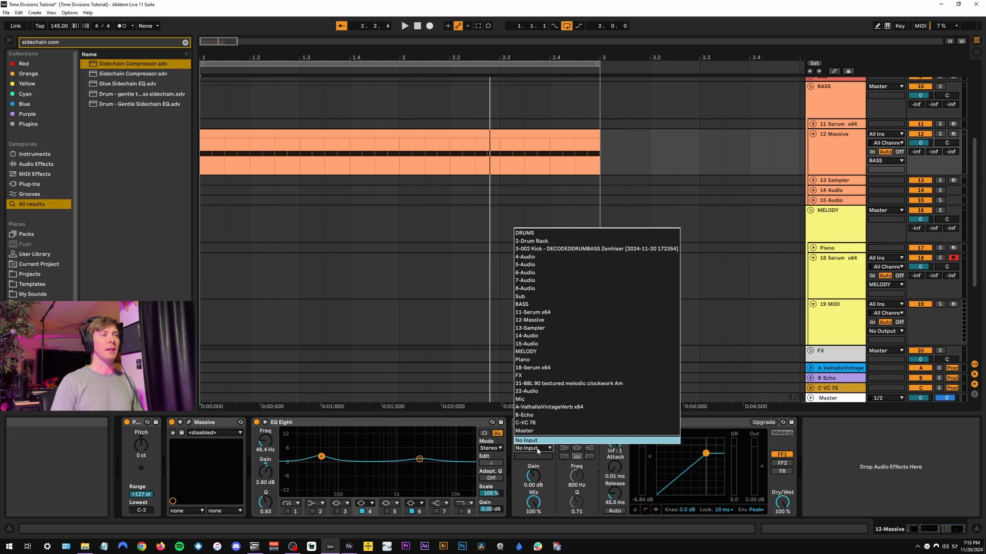
pyautogui.click(543, 250)
pyautogui.scroll(6, 538, 303)
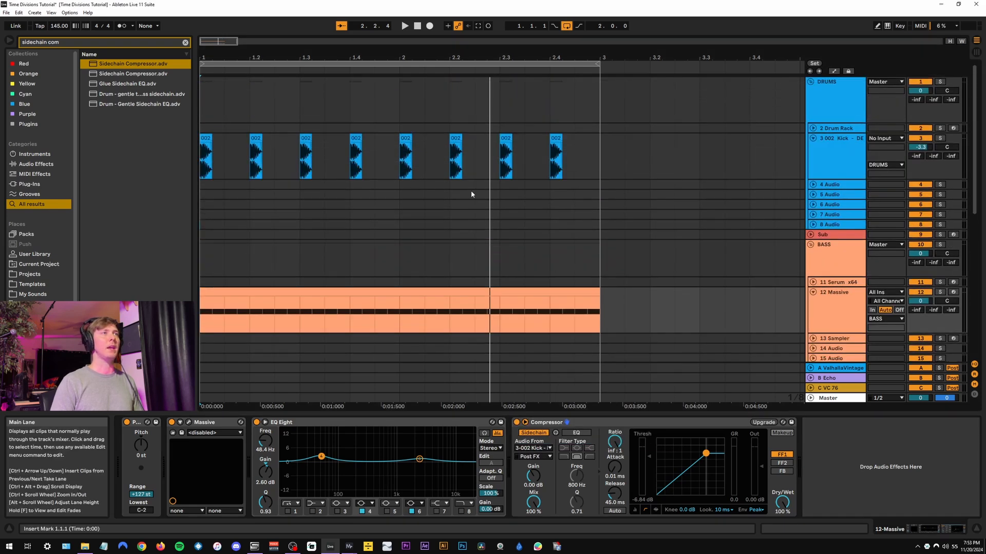
pyautogui.scroll(-5, 624, 211)
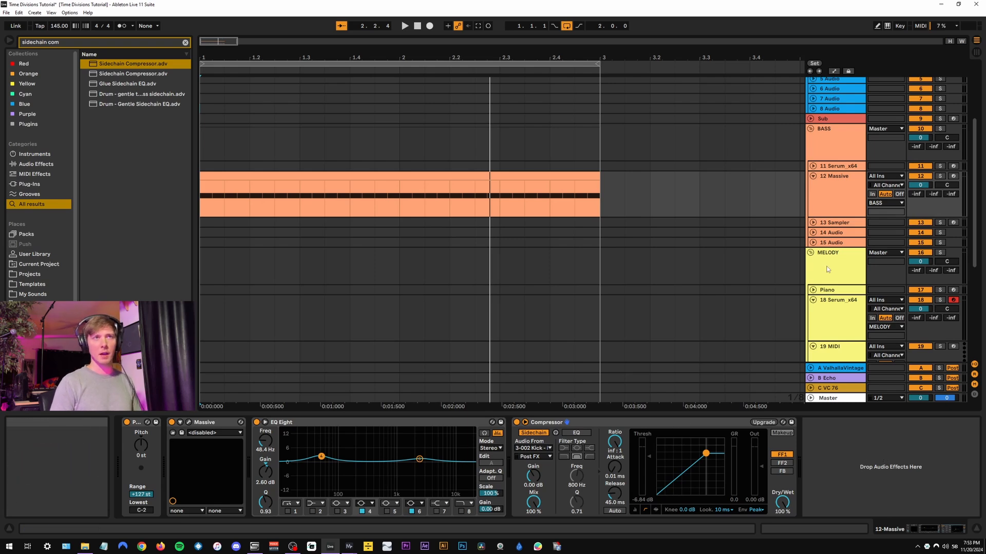
pyautogui.scroll(-1, 821, 277)
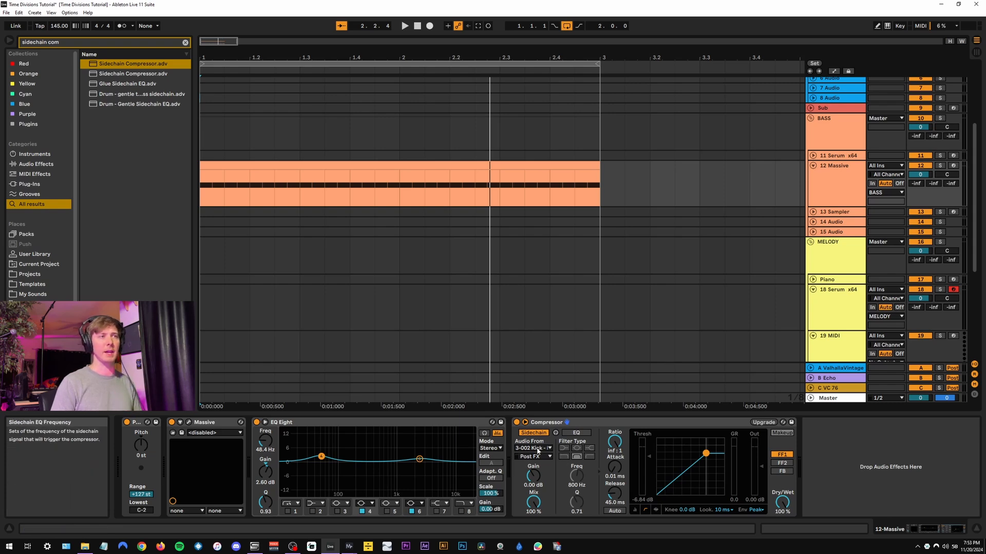
# Step: Play the loop from the start while lowering the compressor's threshold to -34.2 dB
pyautogui.click(202, 192)
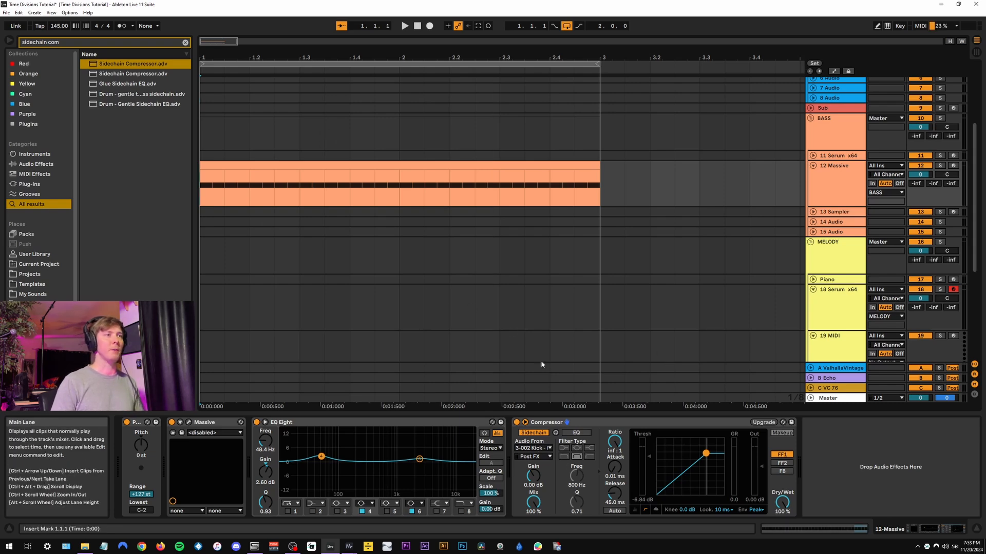
pyautogui.press('space')
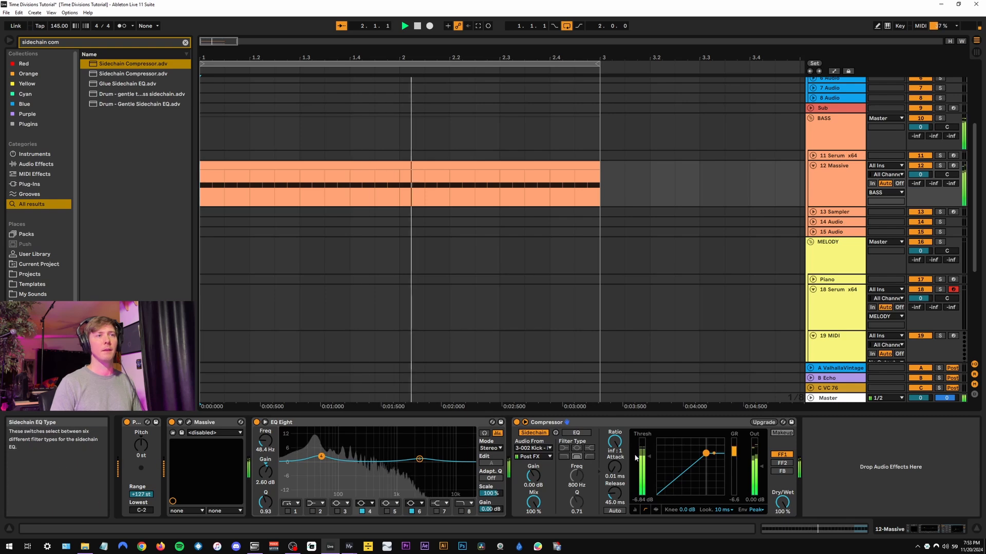
pyautogui.moveTo(649, 456); pyautogui.dragTo(643, 488)
pyautogui.press('space')
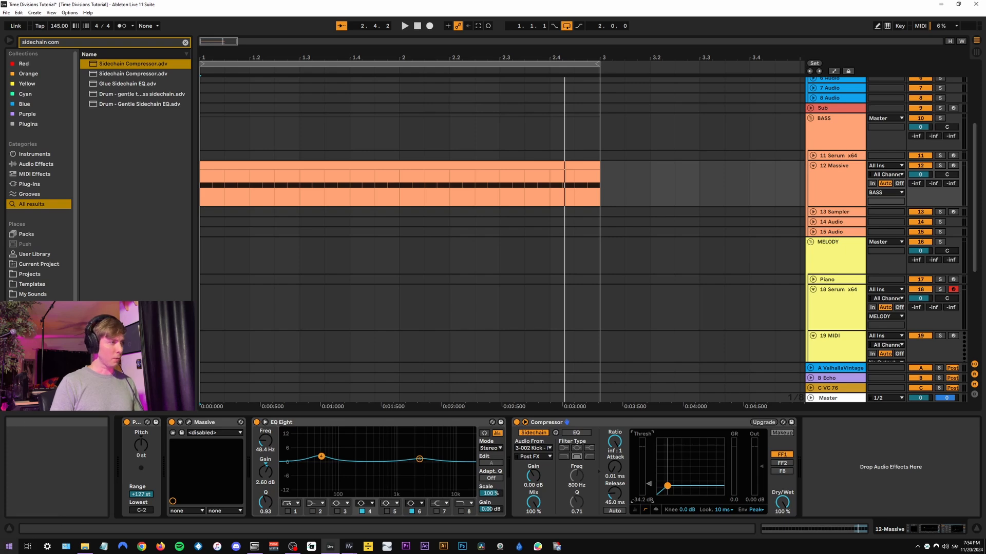
# Step: Open the Windows Calculator and move its window over the empty area after the Massive clip
pyautogui.press('super')
pyautogui.write('cal')
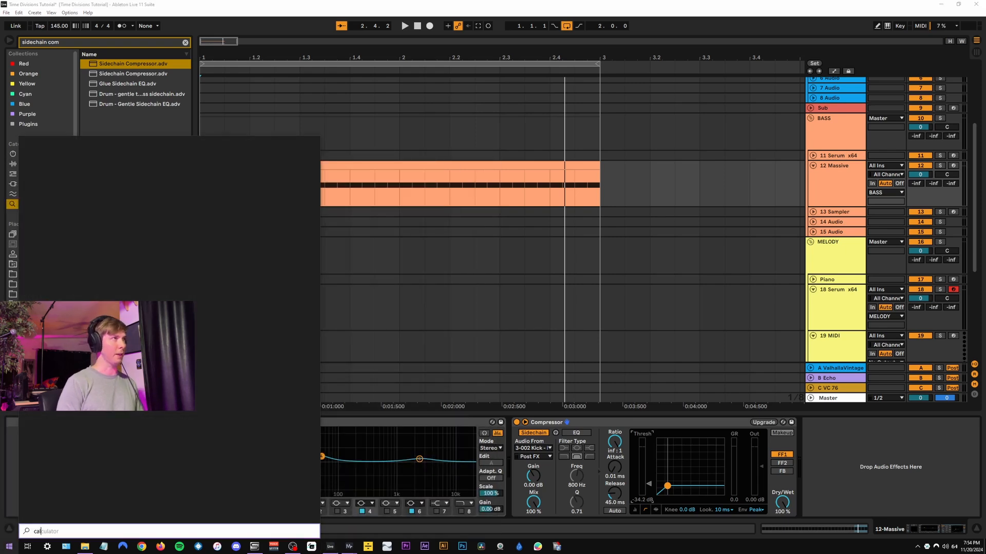
pyautogui.press('Return')
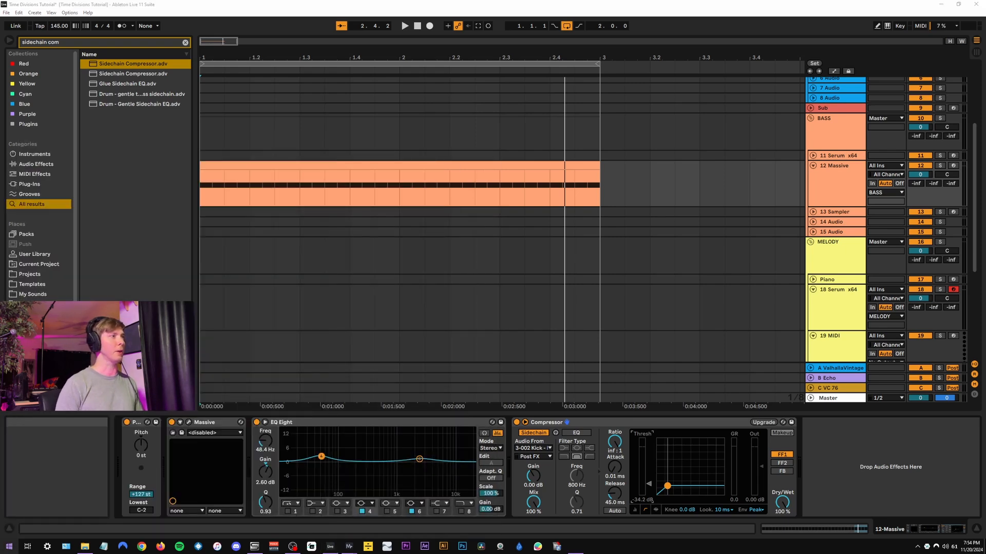
pyautogui.moveTo(457, 152); pyautogui.dragTo(679, 161)
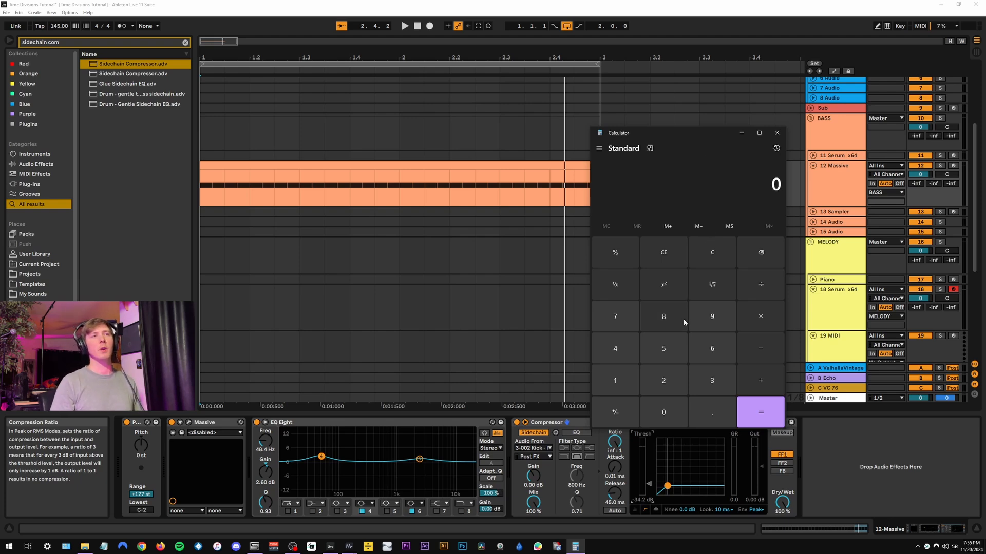
# Step: Divide 60000 by the project tempo of 145 to calculate the beat length in milliseconds
pyautogui.click(700, 350)
pyautogui.doubleClick(673, 411)
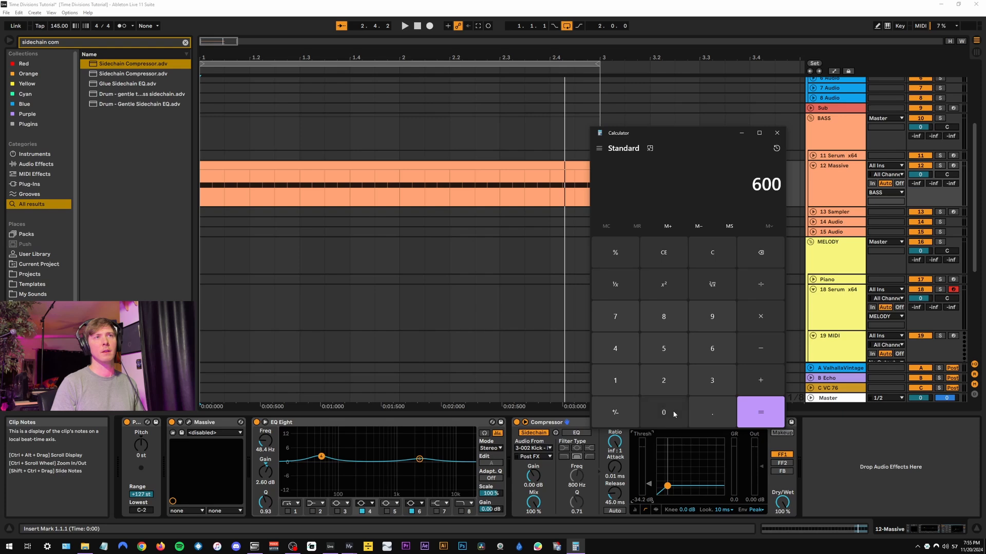
pyautogui.doubleClick(672, 411)
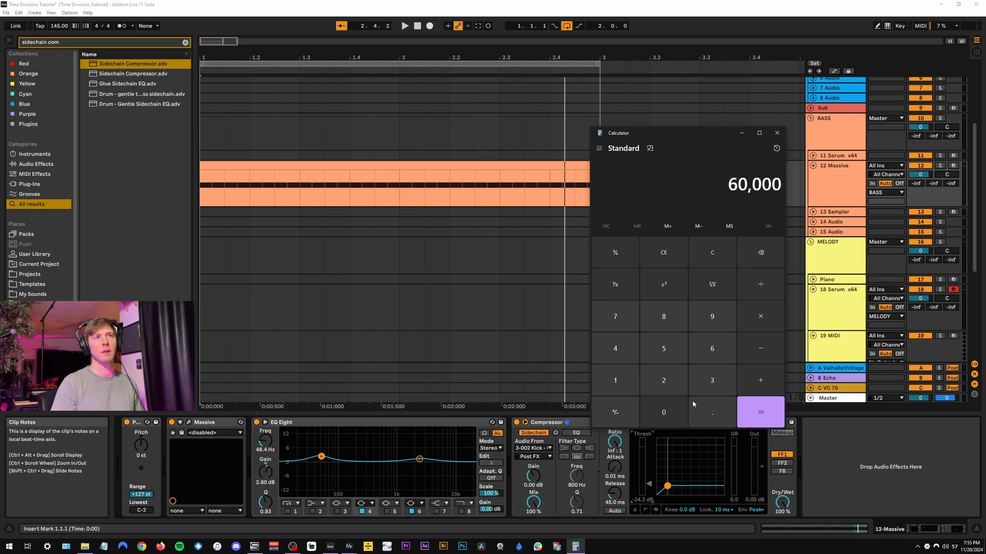
pyautogui.click(751, 290)
pyautogui.click(615, 380)
pyautogui.click(615, 348)
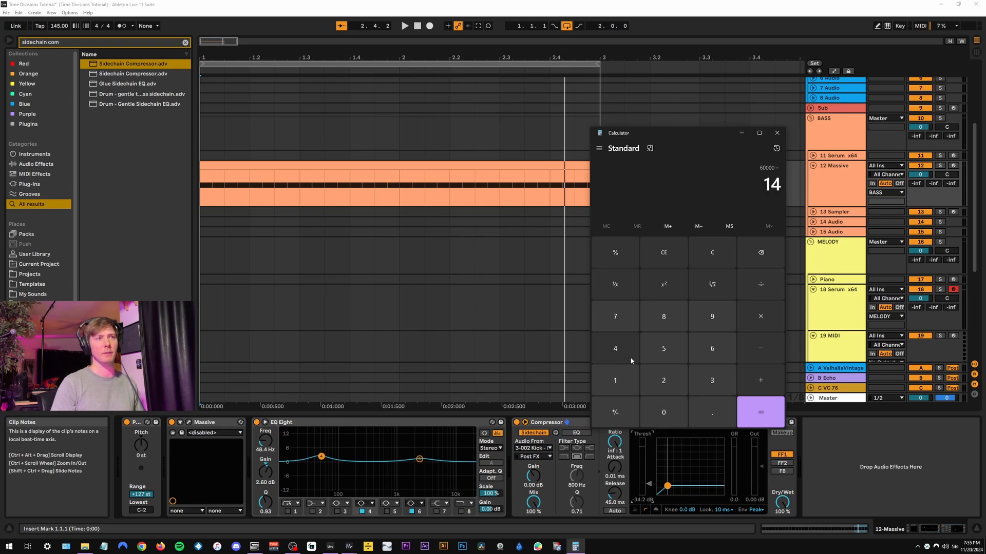
pyautogui.click(664, 349)
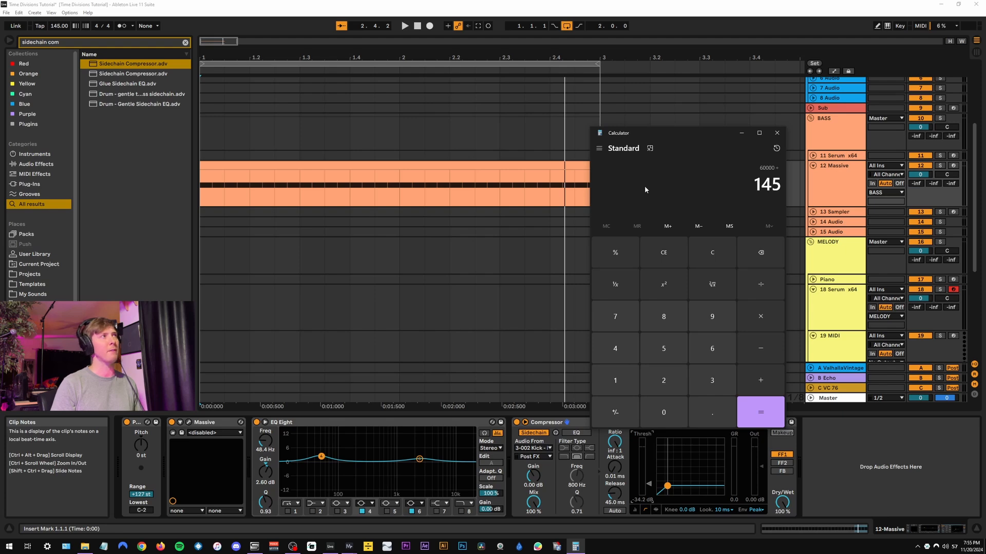
pyautogui.click(760, 403)
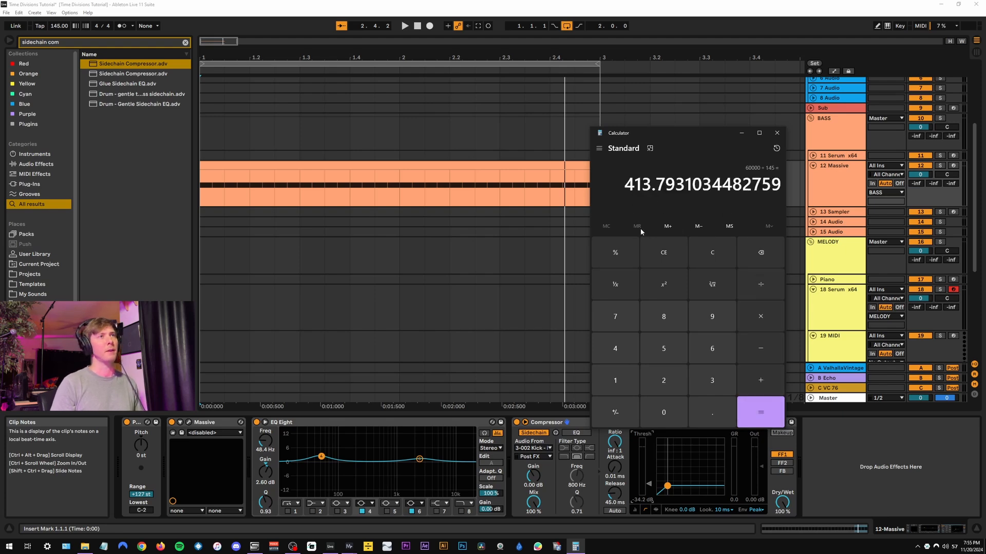
# Step: Divide the beat length by 2 three times in succession to find a shorter note division
pyautogui.click(767, 287)
pyautogui.click(677, 377)
pyautogui.click(760, 412)
pyautogui.click(755, 294)
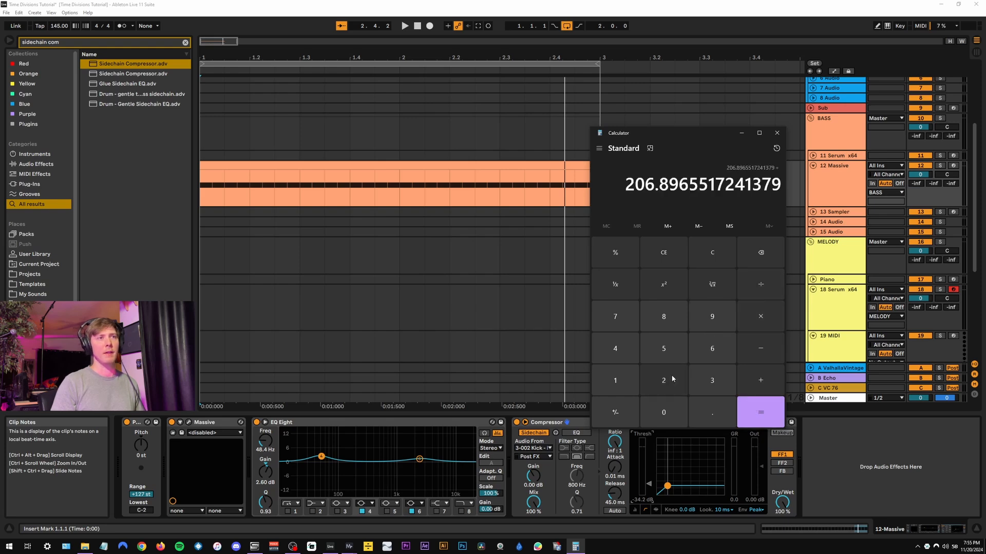
pyautogui.click(673, 378)
pyautogui.click(759, 412)
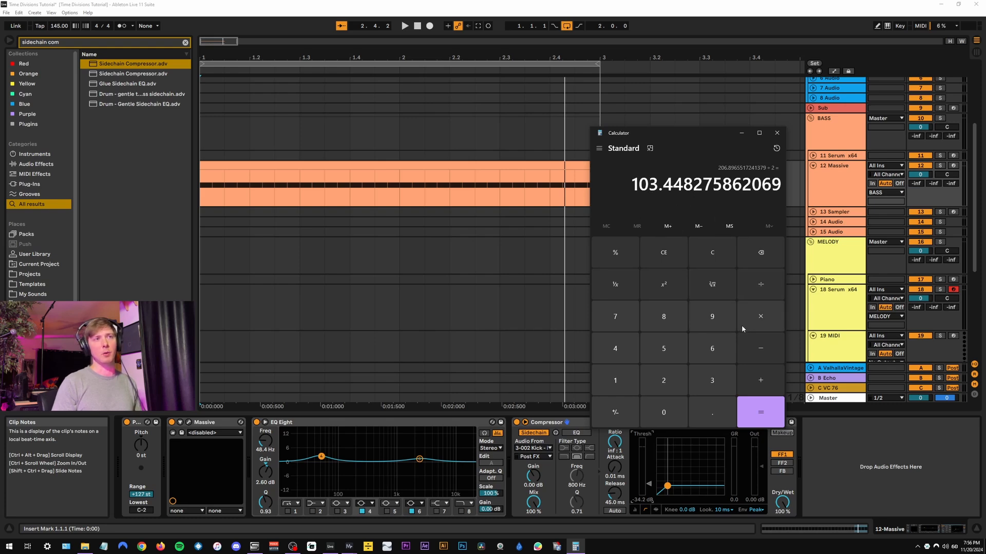
pyautogui.click(760, 285)
pyautogui.click(664, 381)
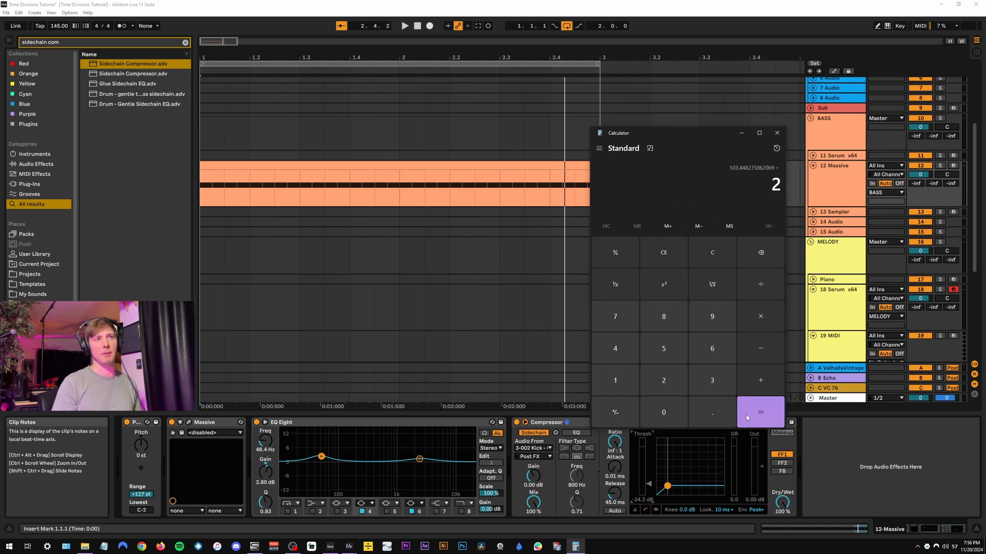
pyautogui.click(760, 412)
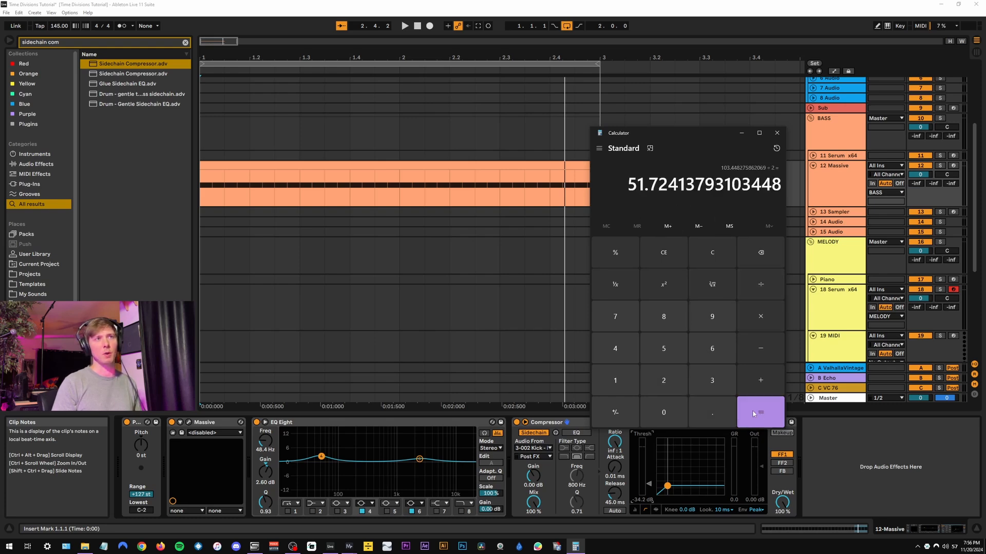
# Step: Switch back to Ableton Live and briefly recheck the last Calculator result for the compressor's release
pyautogui.click(831, 486)
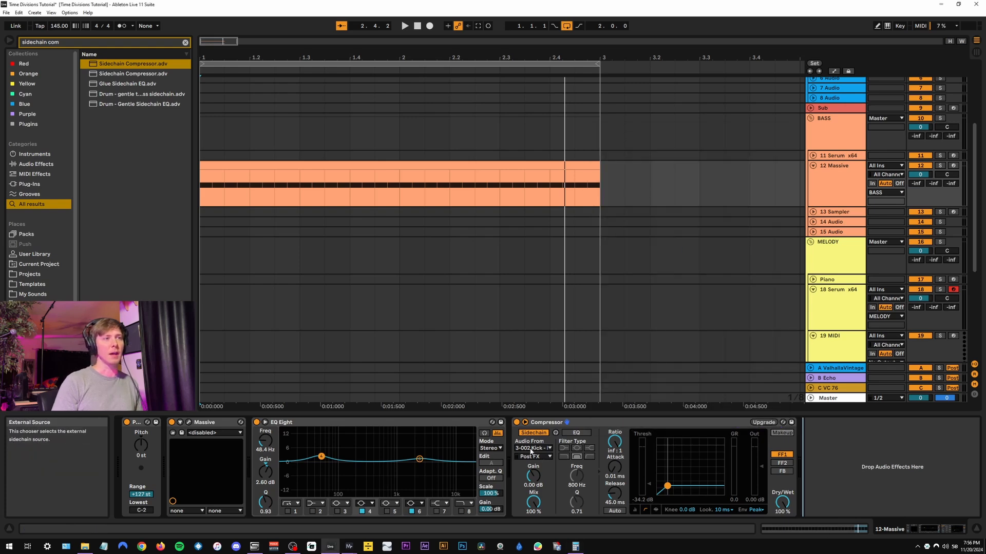
pyautogui.click(530, 450)
pyautogui.click(532, 452)
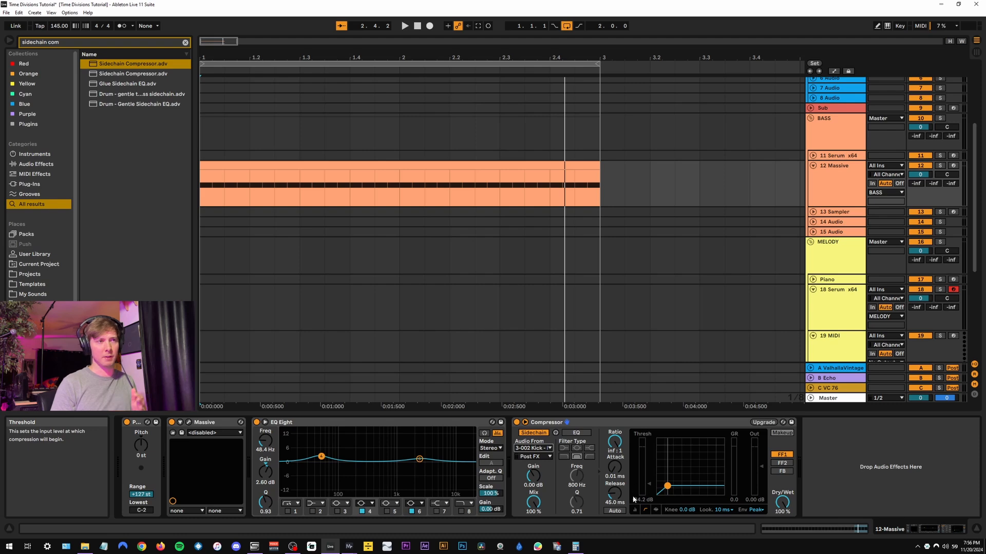
pyautogui.click(575, 547)
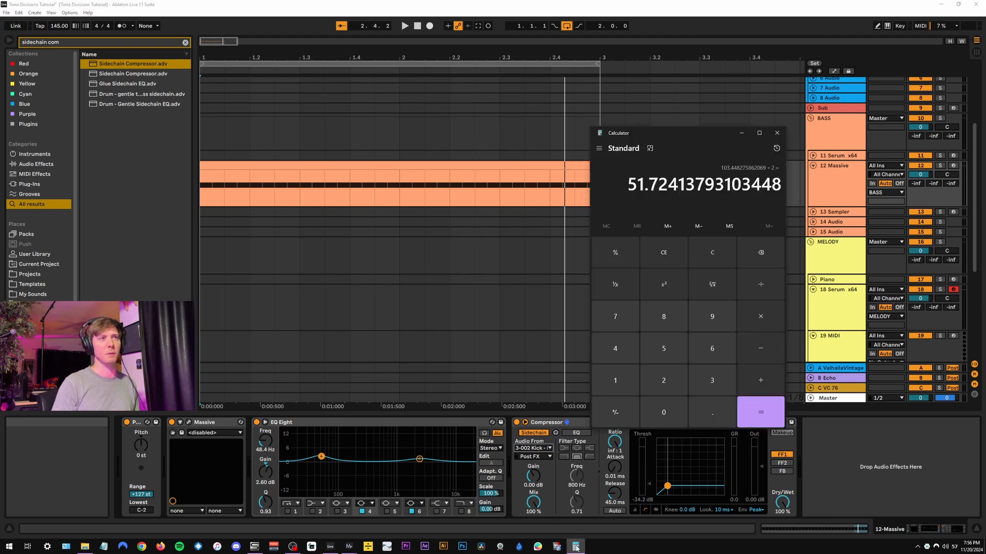
pyautogui.click(576, 547)
# Step: Set the compressor's release time to 5.17 ms
pyautogui.scroll(2, 616, 497)
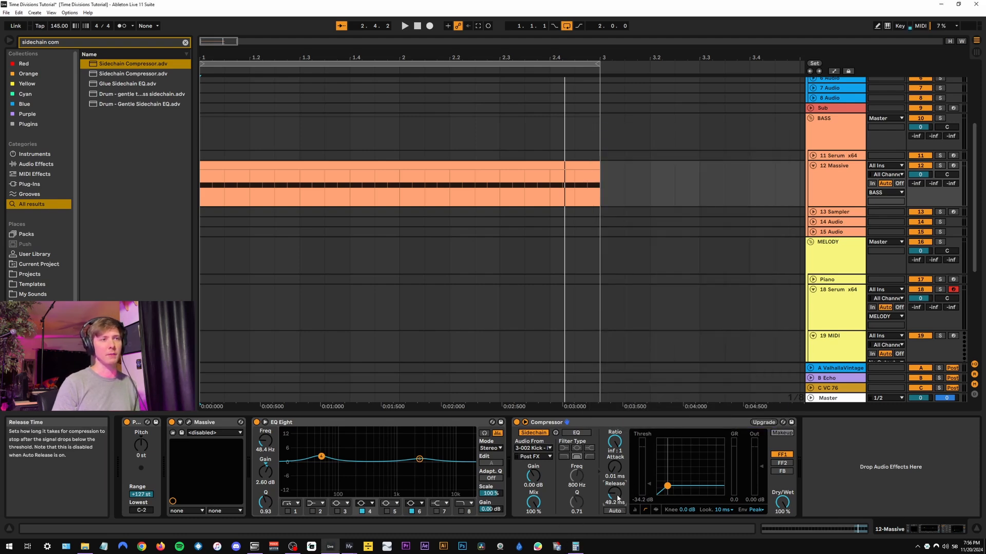
pyautogui.write('5.17')
pyautogui.press('Return')
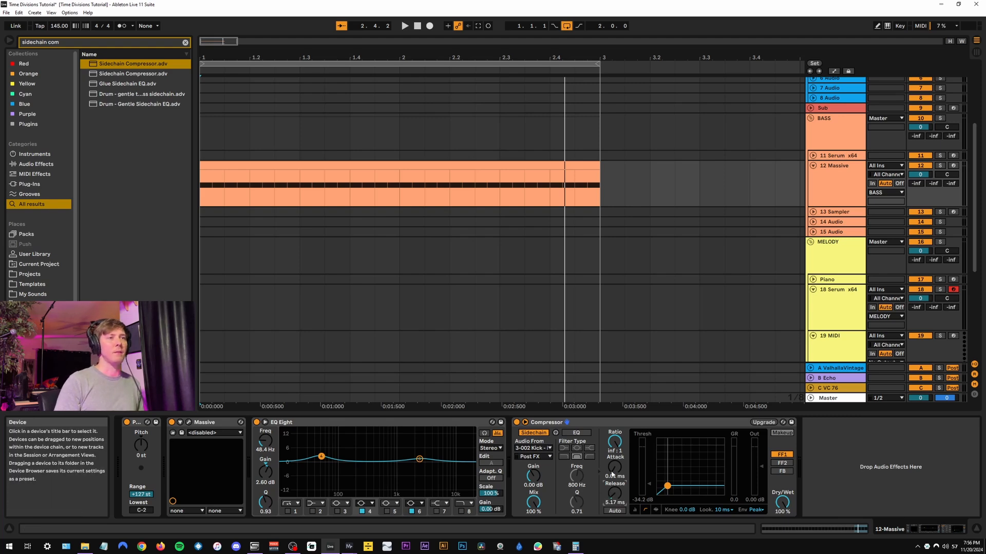
# Step: Set the compressor's release time to 51.7 ms and play the loop from the start
pyautogui.scroll(-3, 613, 494)
pyautogui.write('51')
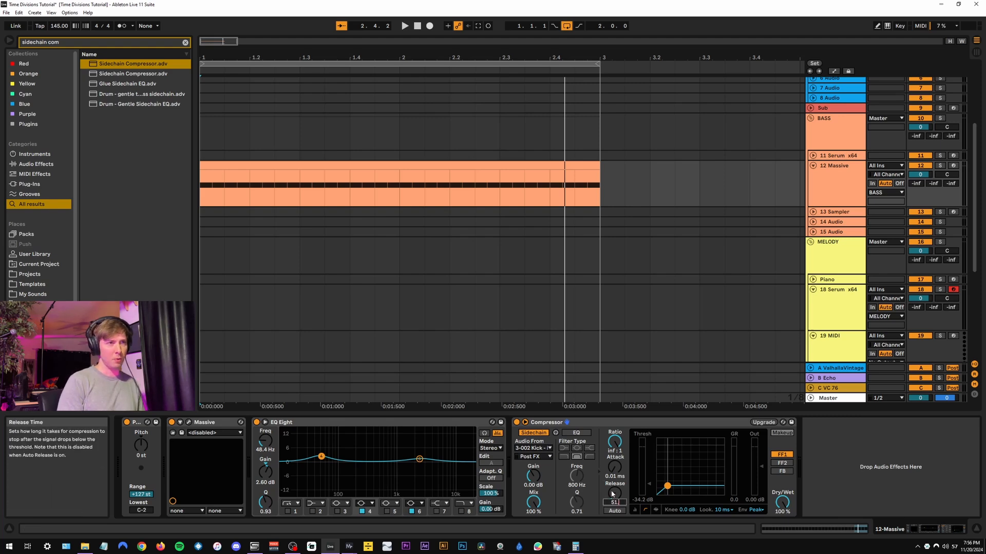
pyautogui.write('.7')
pyautogui.press('Return')
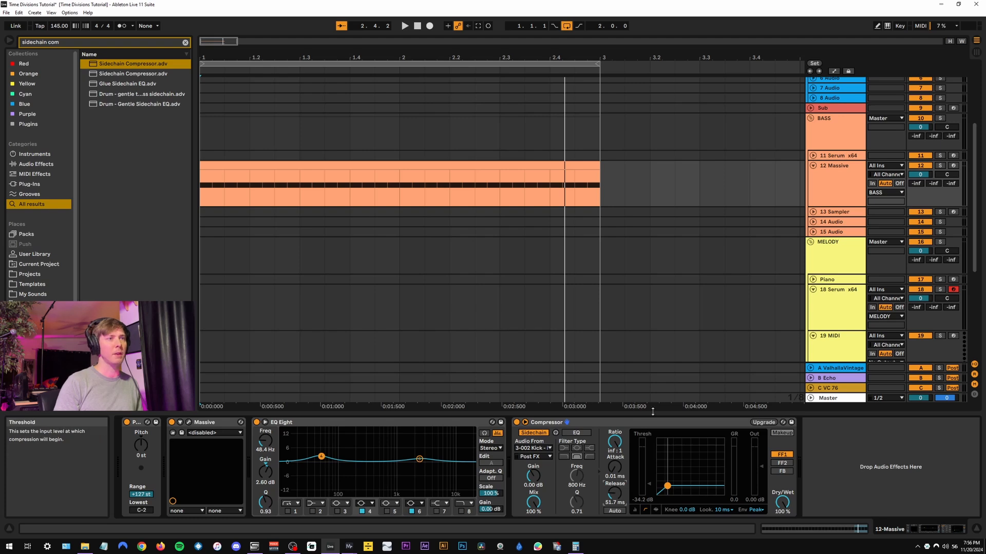
pyautogui.press('space')
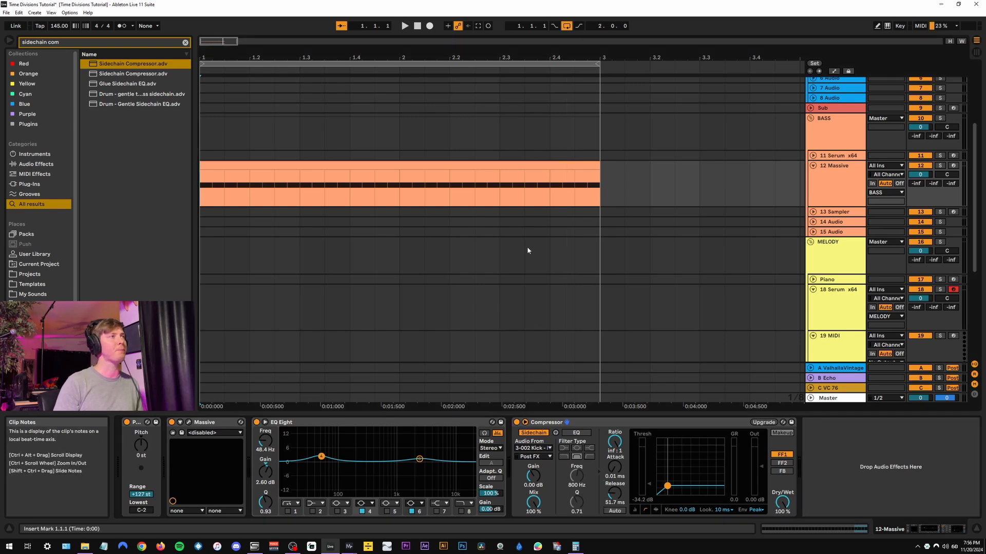
# Step: Play the loop and raise the compressor's threshold to about -27.3 dB
pyautogui.press('space')
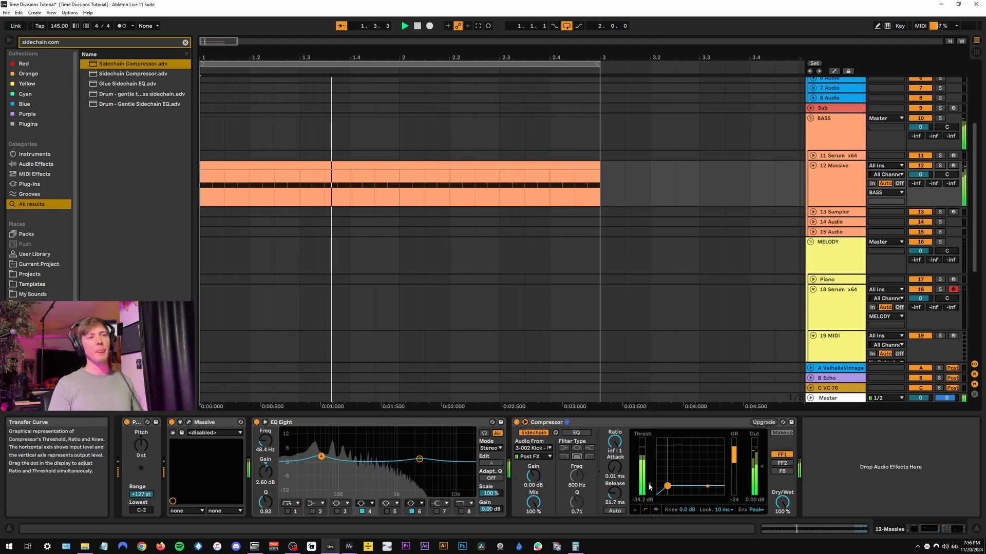
pyautogui.moveTo(642, 437)
pyautogui.mouseDown()
pyautogui.moveTo(643, 419)
pyautogui.moveTo(642, 432)
pyautogui.mouseUp()
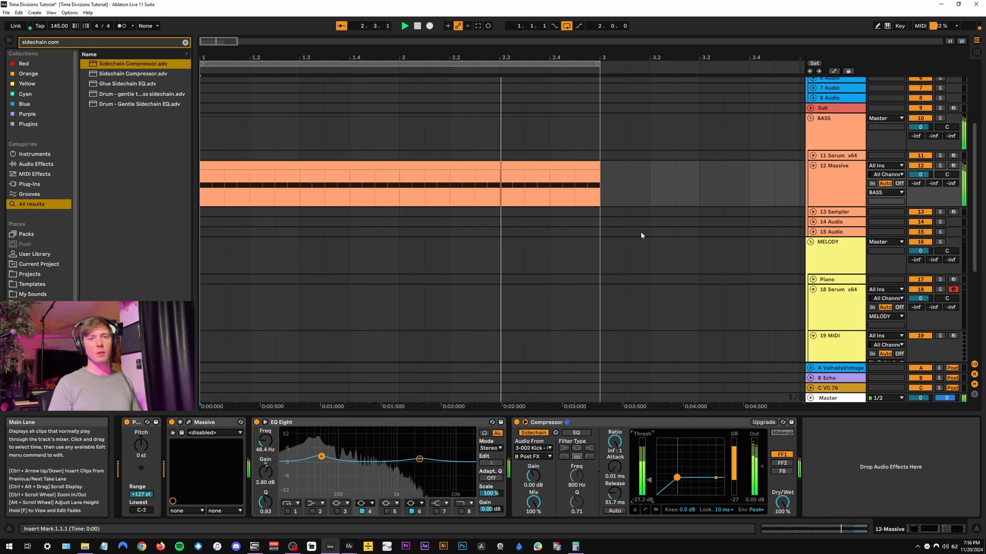
pyautogui.rightClick(826, 187)
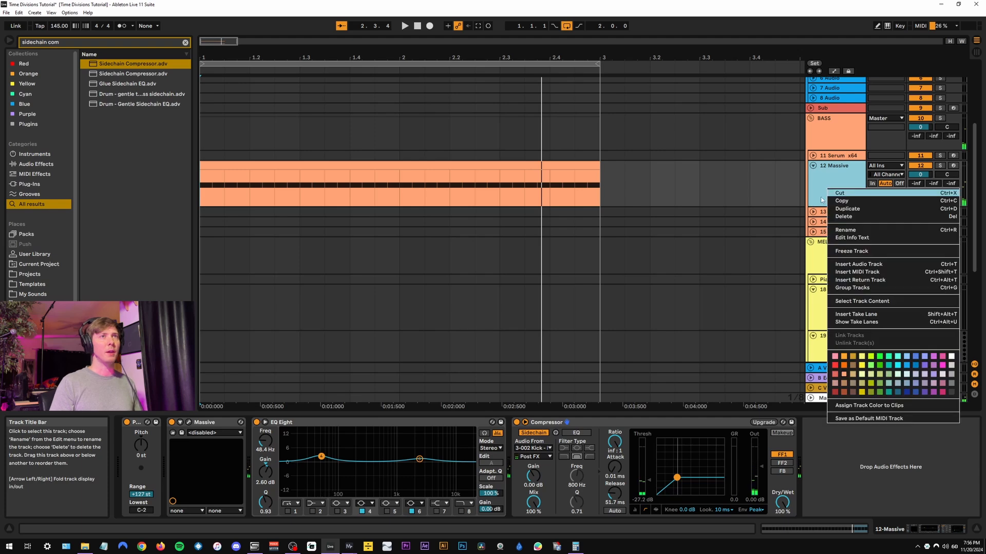
pyautogui.click(830, 188)
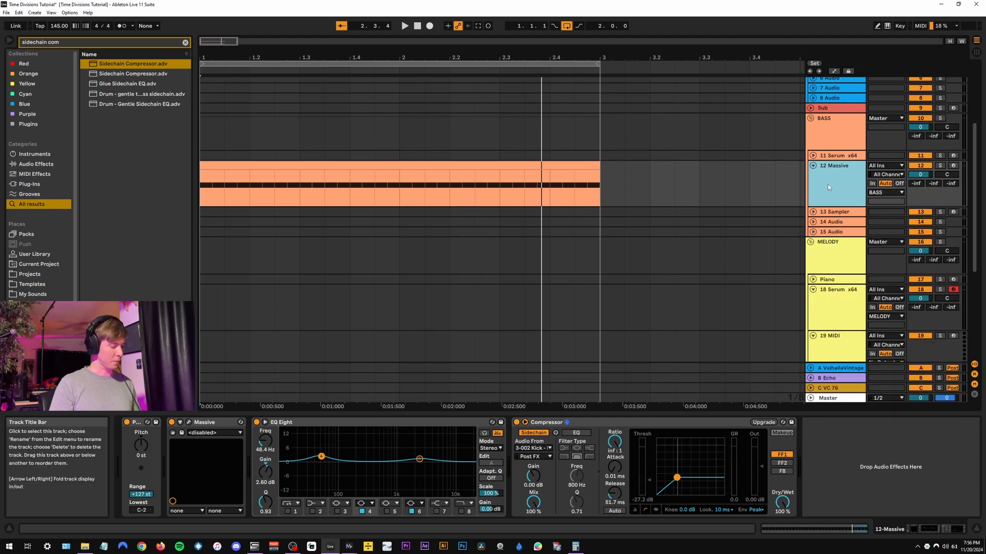
# Step: Unfold the 14 Audio track and set its input to Resampling
pyautogui.click(813, 222)
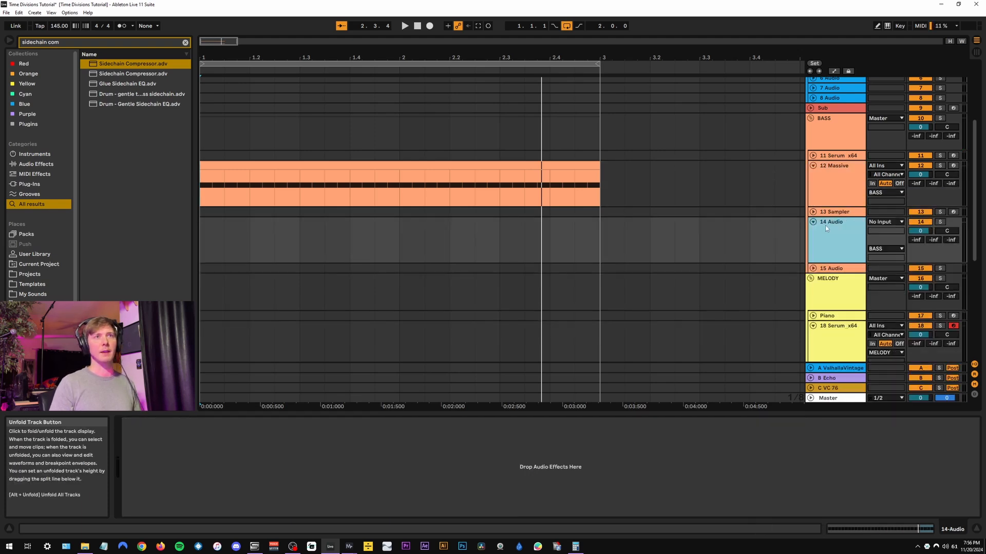
pyautogui.click(882, 221)
pyautogui.click(872, 247)
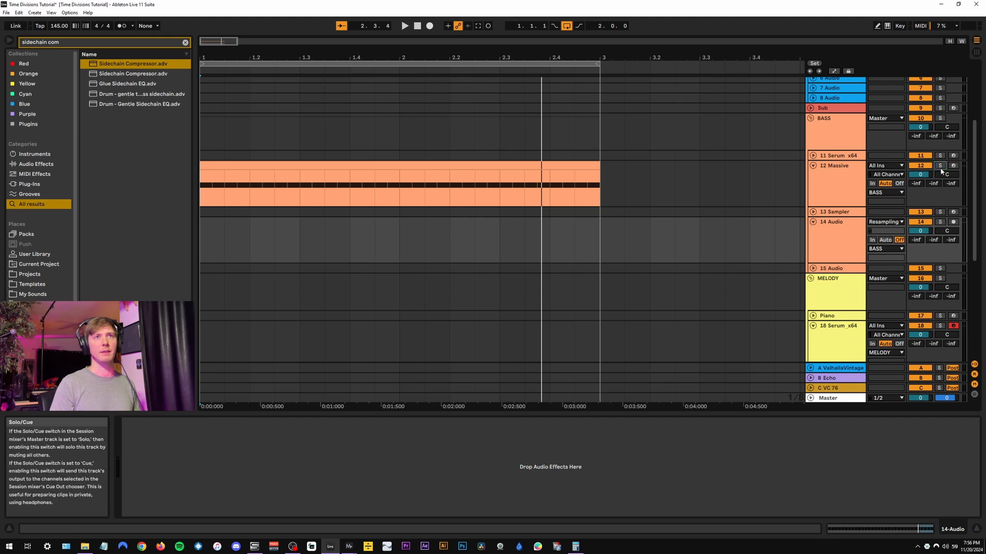
# Step: Solo the 12 Massive track and arm 14 Audio for recording from the loop's start
pyautogui.click(939, 166)
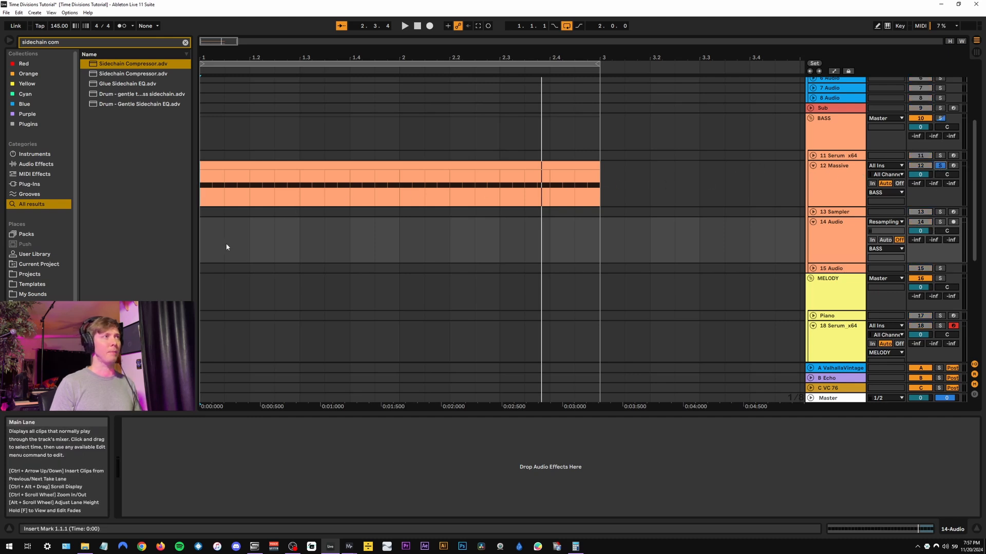
pyautogui.press('space')
pyautogui.moveTo(226, 247); pyautogui.dragTo(201, 247)
pyautogui.click(953, 221)
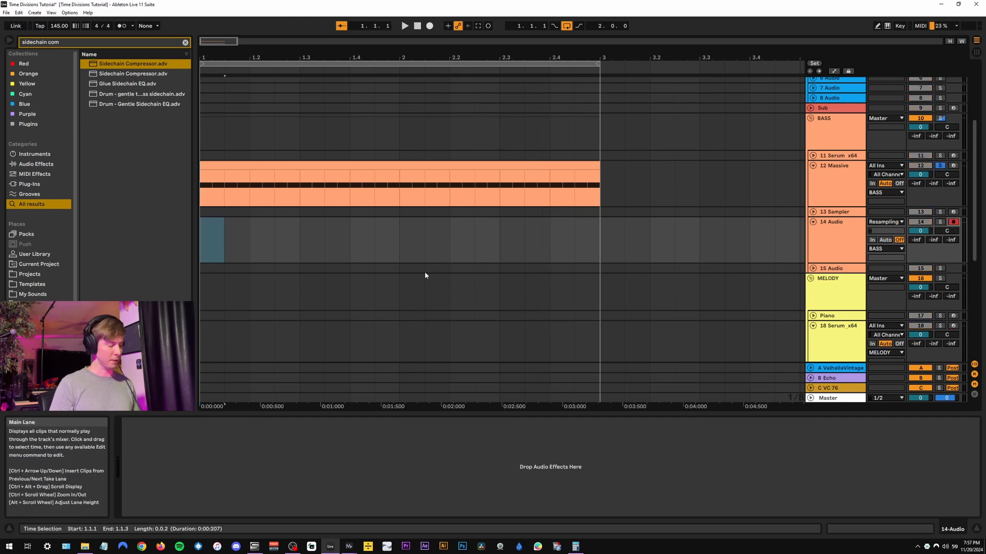
# Step: Record the Massive bass onto 14 Audio over the two-bar loop and extend the first take back to the loop's start
pyautogui.press('F9')
pyautogui.click(206, 245)
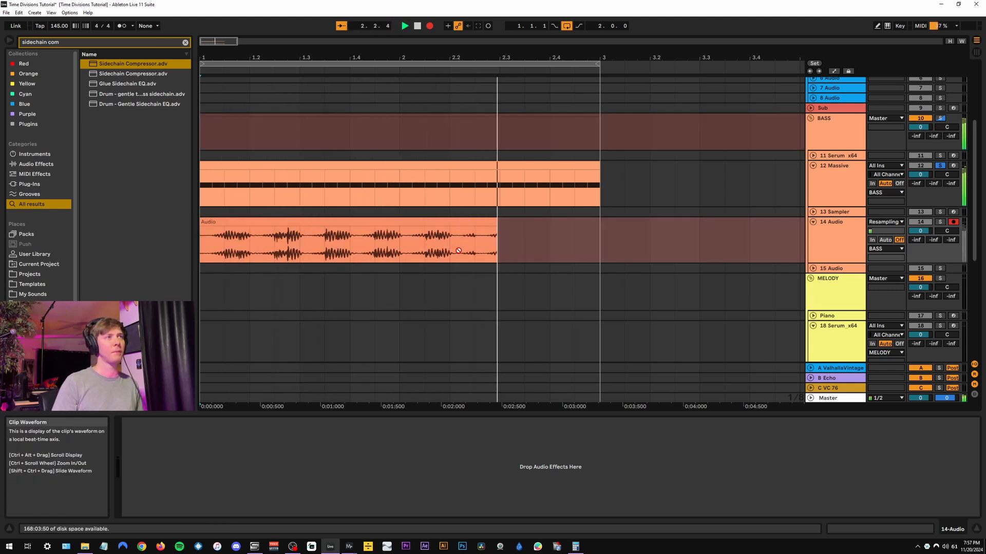
pyautogui.press('space')
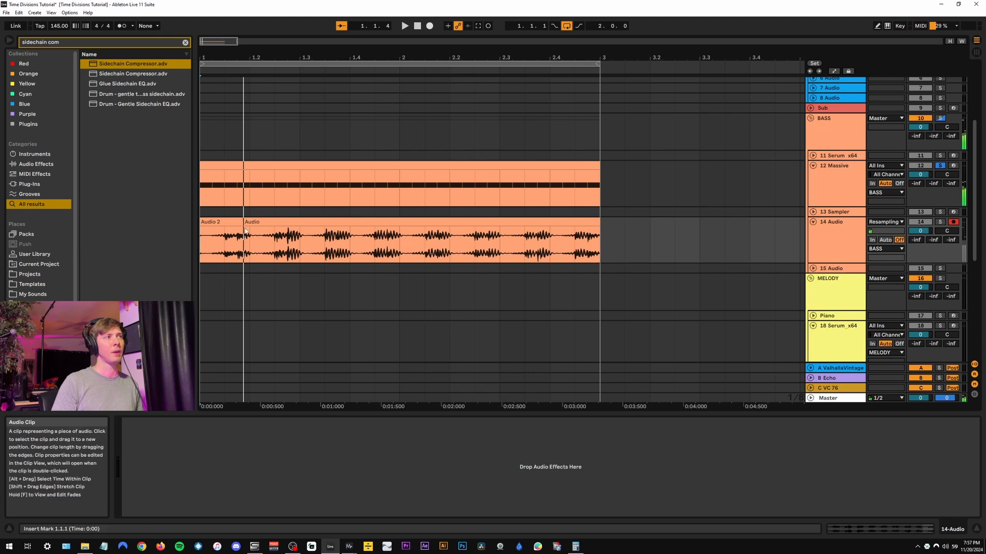
pyautogui.moveTo(245, 225); pyautogui.dragTo(163, 226)
# Step: Turn off the solo on the 12 Massive track and deactivate that track
pyautogui.click(842, 231)
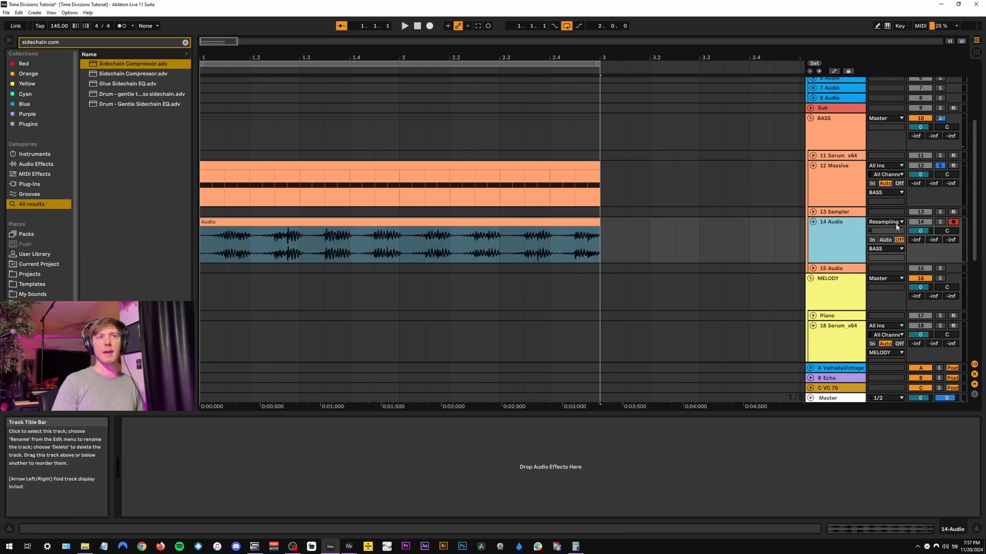
pyautogui.click(942, 222)
pyautogui.click(944, 166)
pyautogui.click(944, 166)
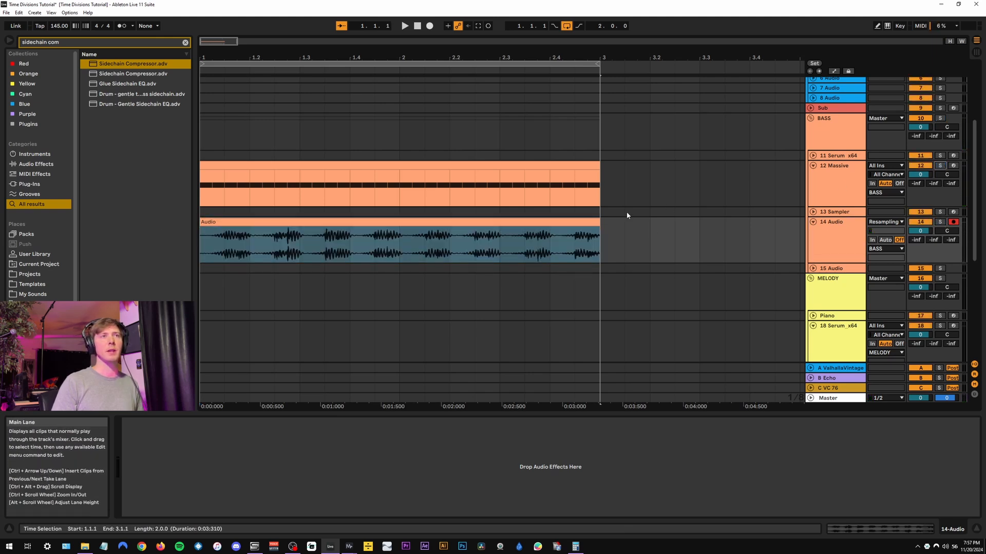
pyautogui.scroll(1, 574, 226)
pyautogui.scroll(1, 469, 266)
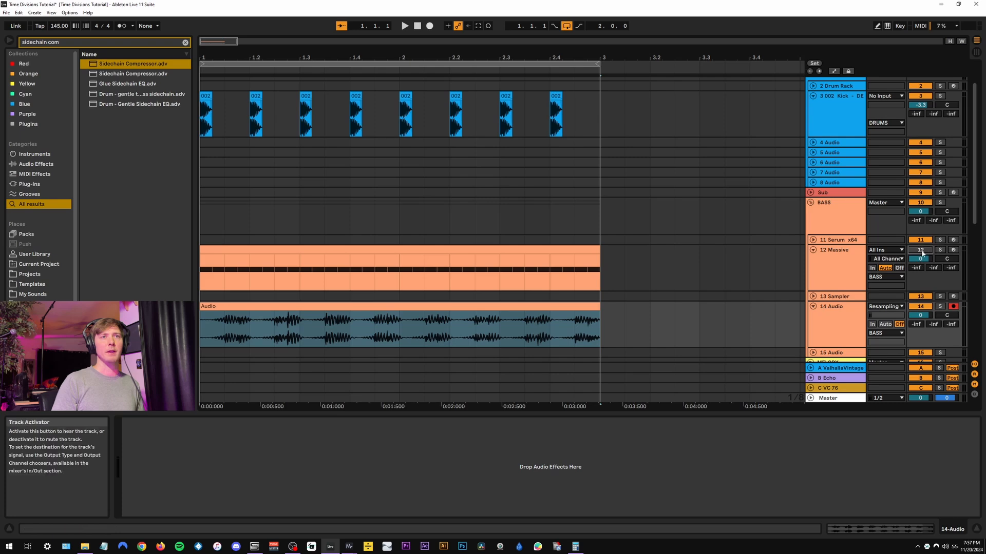
# Step: Move the recorded 14 Audio track directly below the kick track and make both tracks taller for comparing their waveforms
pyautogui.moveTo(829, 311); pyautogui.dragTo(833, 142)
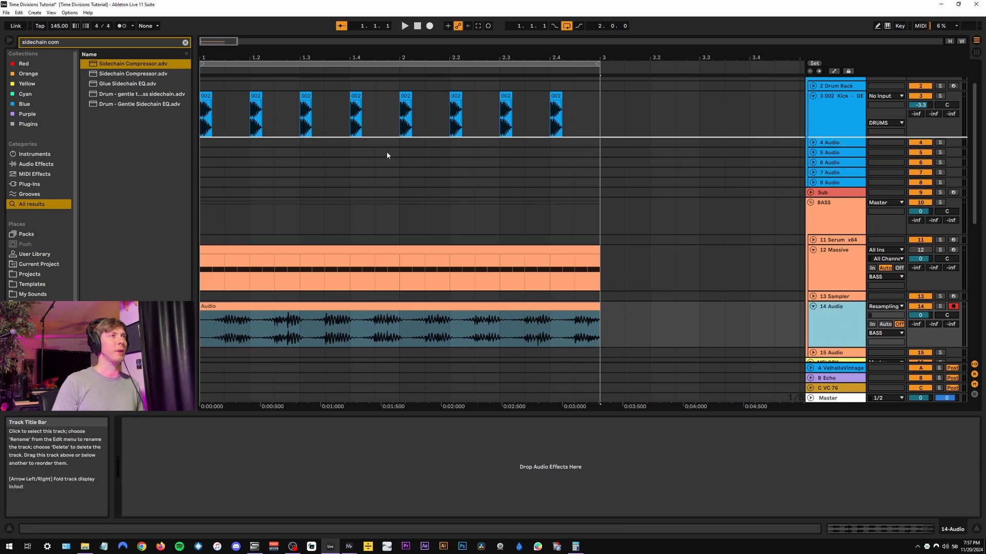
pyautogui.scroll(1, 287, 164)
pyautogui.moveTo(202, 59); pyautogui.dragTo(202, 98)
pyautogui.click(833, 153)
pyautogui.keyDown('shift'); pyautogui.click(826, 205); pyautogui.keyUp('shift')
pyautogui.moveTo(828, 180); pyautogui.dragTo(828, 206)
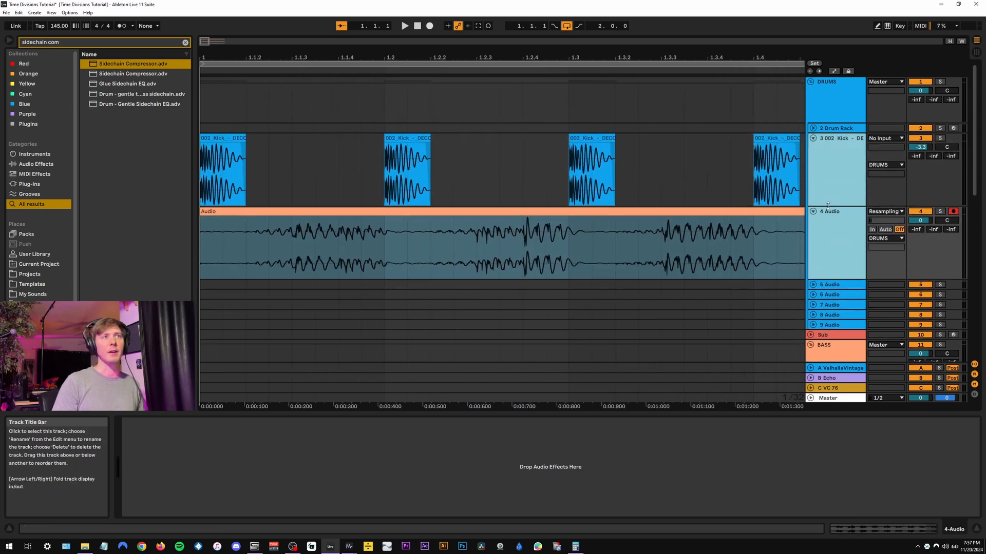
# Step: Mark a 1/32-note span ending at 1.1.2 in the recorded bass clip and shift it along the waveform up to 1.1.4
pyautogui.click(206, 220)
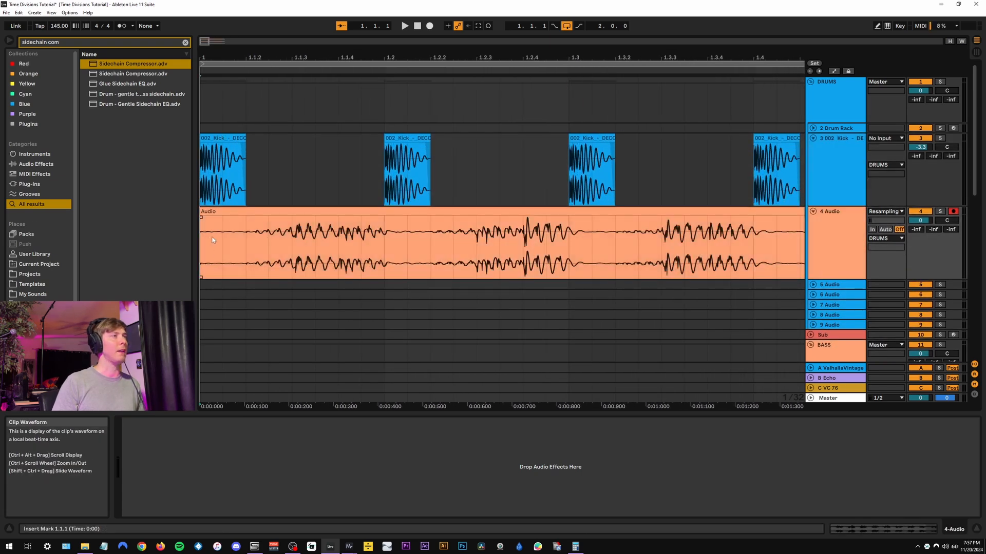
pyautogui.moveTo(213, 240); pyautogui.dragTo(256, 238)
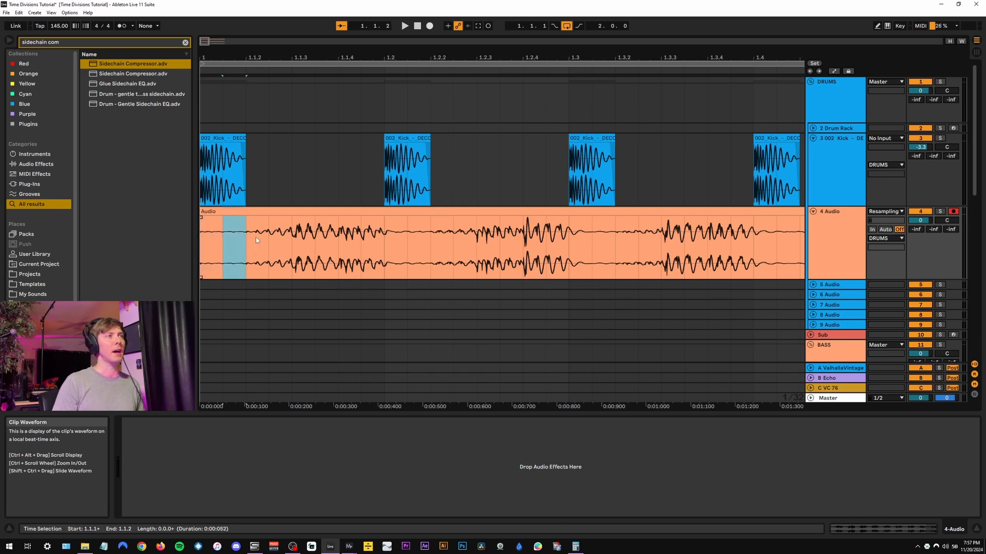
pyautogui.press('Right')
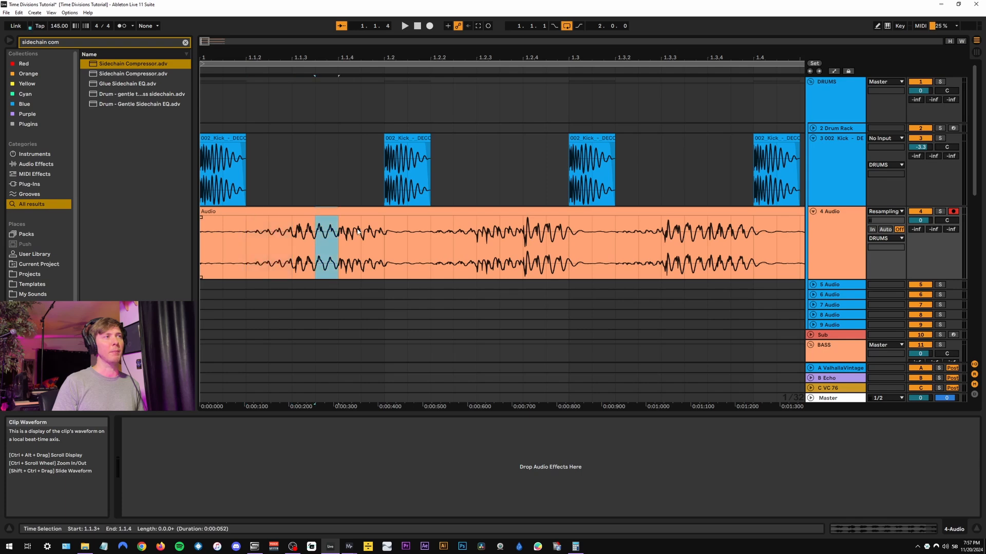
pyautogui.click(361, 244)
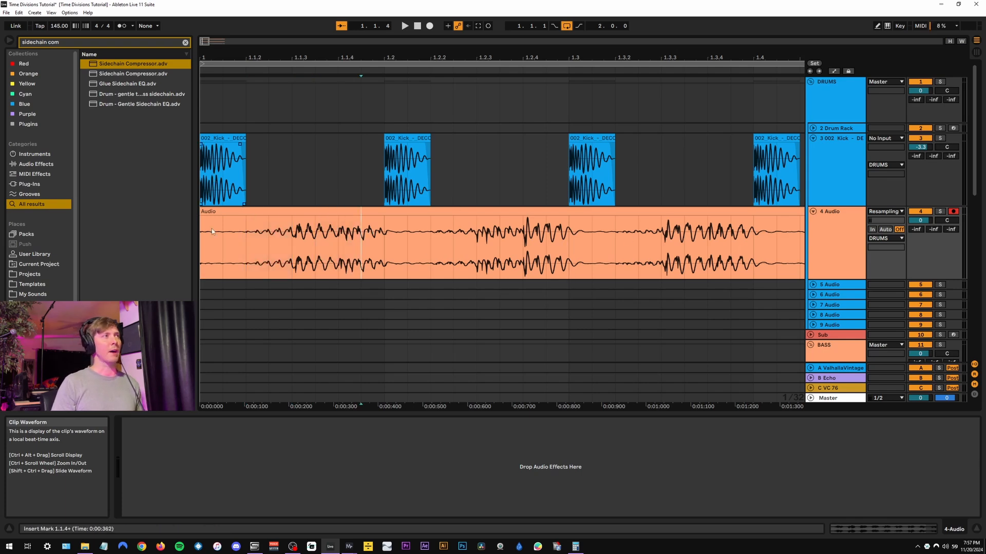
# Step: Select the recorded bass from 1.1.2 to 1.2.1 and examine how its volume recovers between the kicks
pyautogui.moveTo(211, 231); pyautogui.dragTo(247, 249)
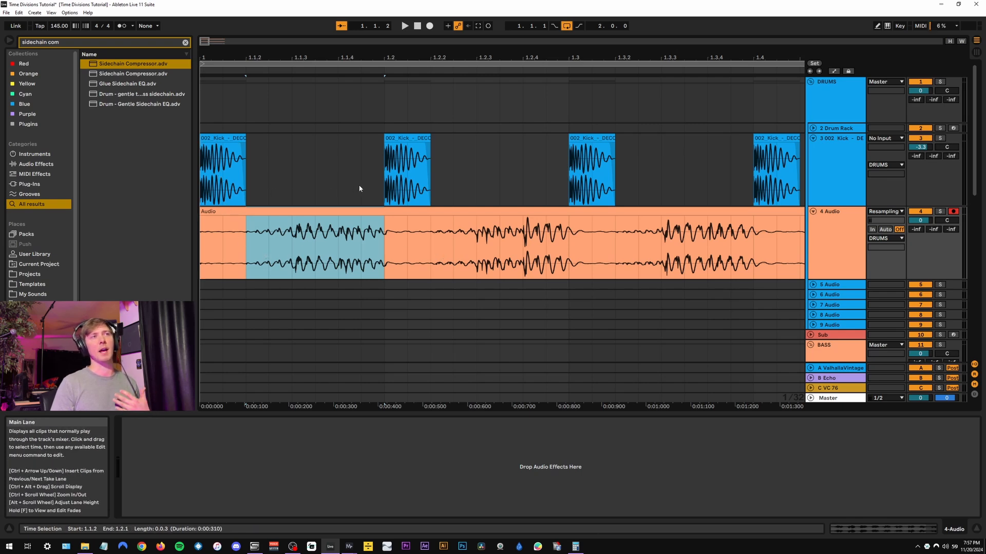
pyautogui.scroll(-1, 399, 227)
pyautogui.scroll(-1, 402, 229)
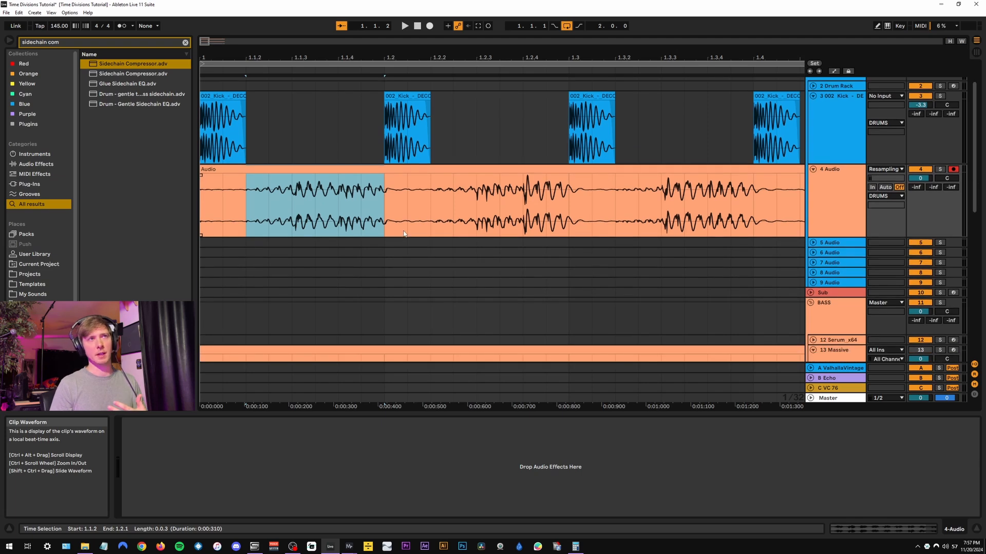
pyautogui.scroll(1, 338, 195)
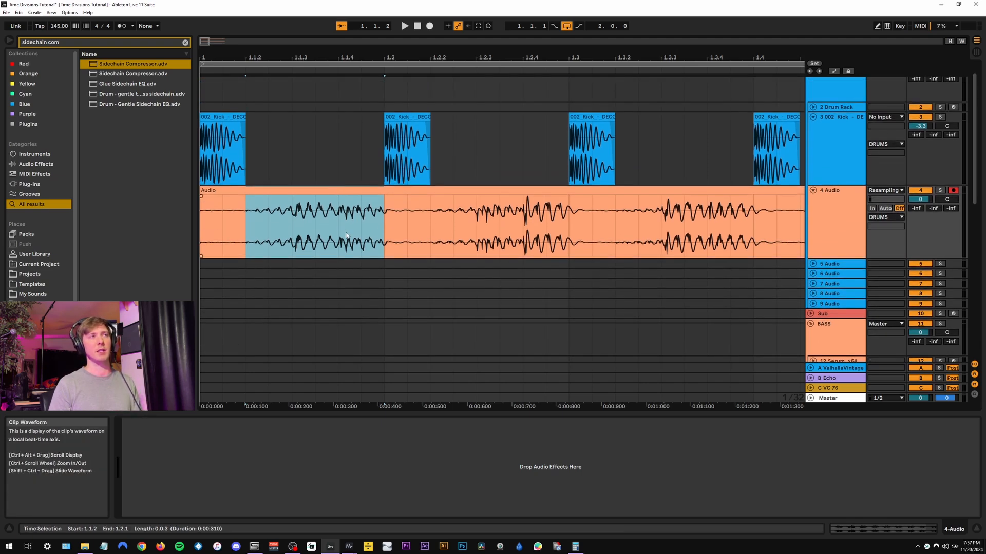
pyautogui.scroll(-1, 347, 232)
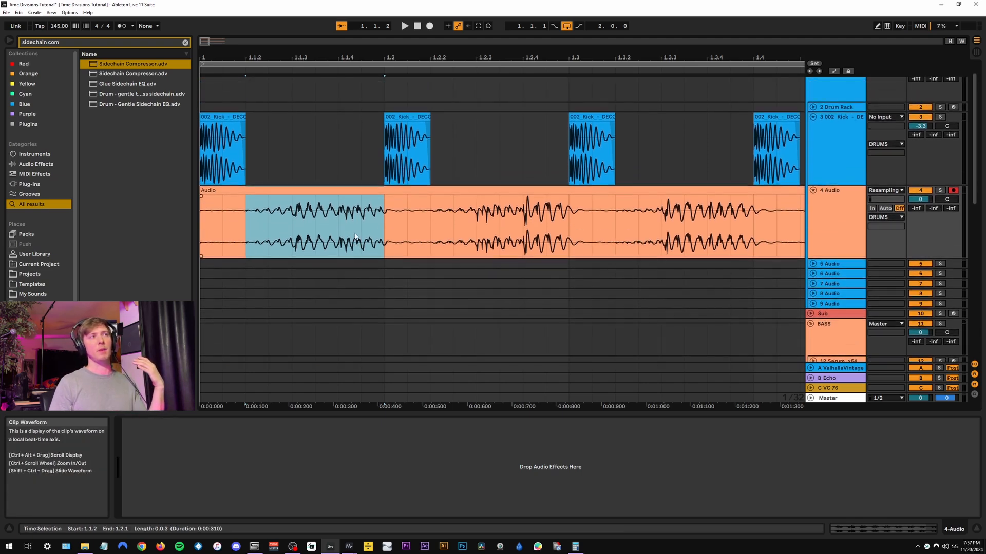
pyautogui.scroll(1, 353, 235)
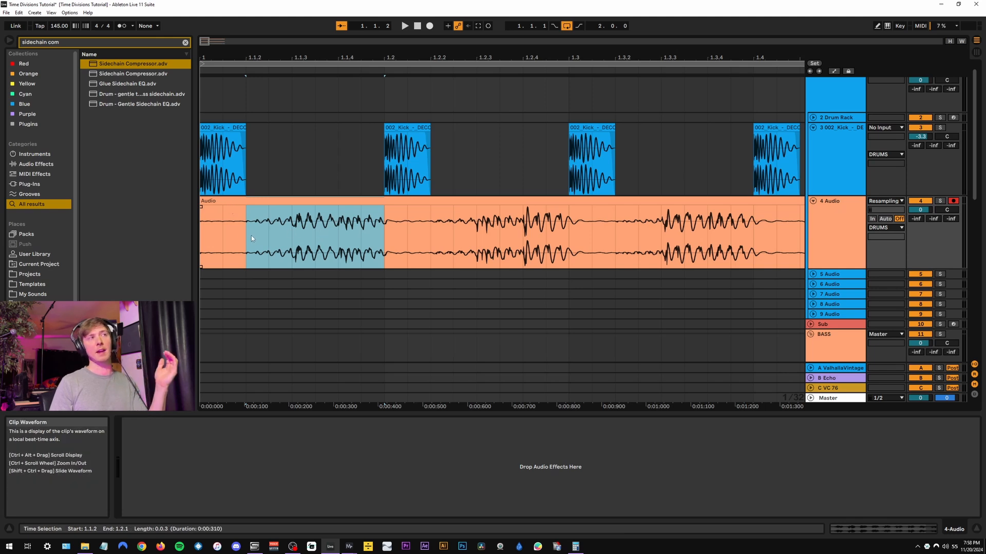
pyautogui.scroll(-1, 375, 240)
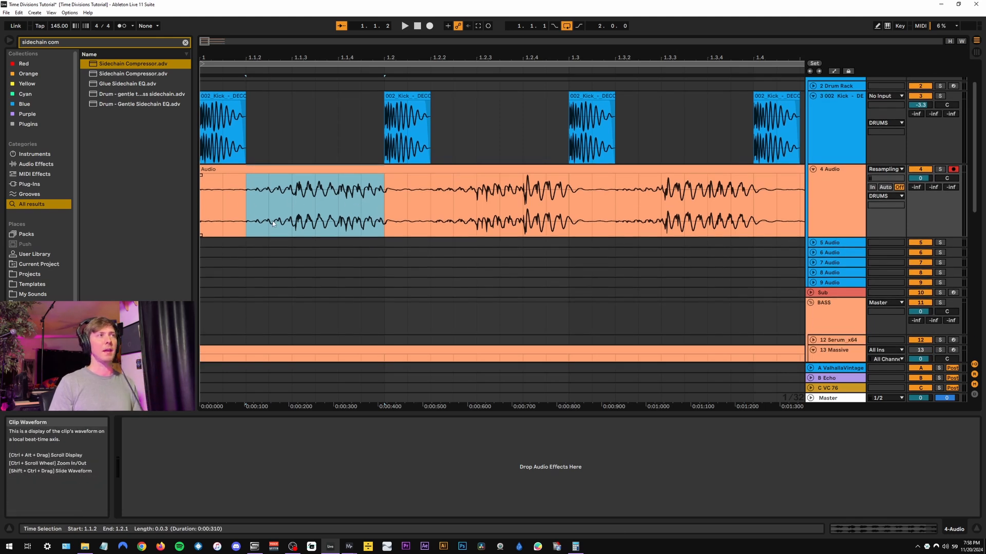
# Step: Shorten the selection in the recorded bass to 1.1.2 through 1.1.4 and compare that part of the waveform with the kicks
pyautogui.click(300, 202)
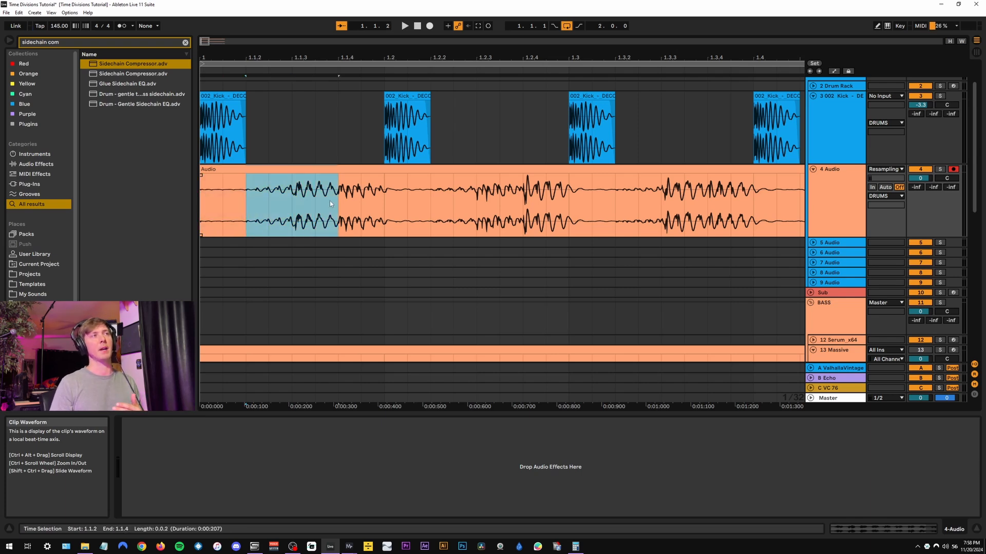
pyautogui.scroll(-1, 370, 208)
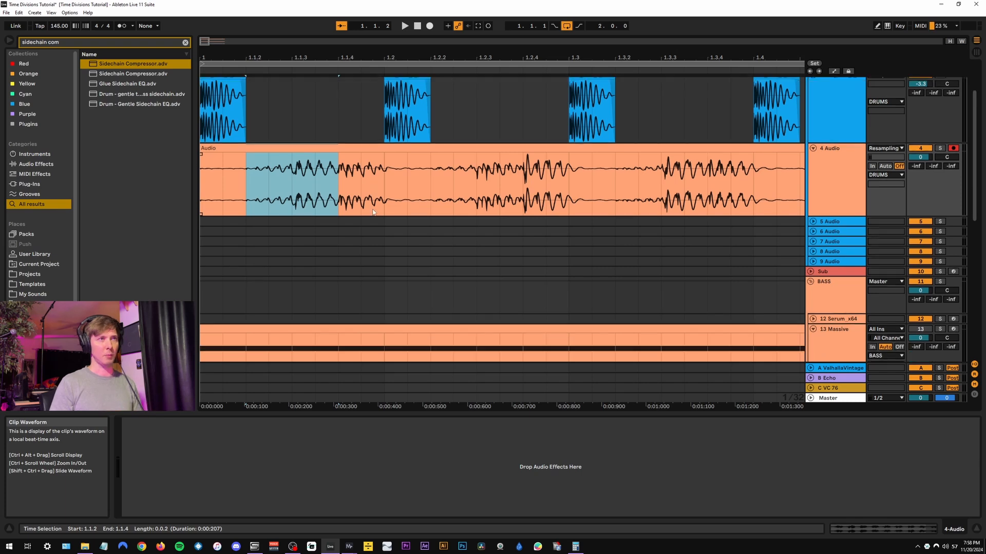
pyautogui.scroll(-2, 437, 200)
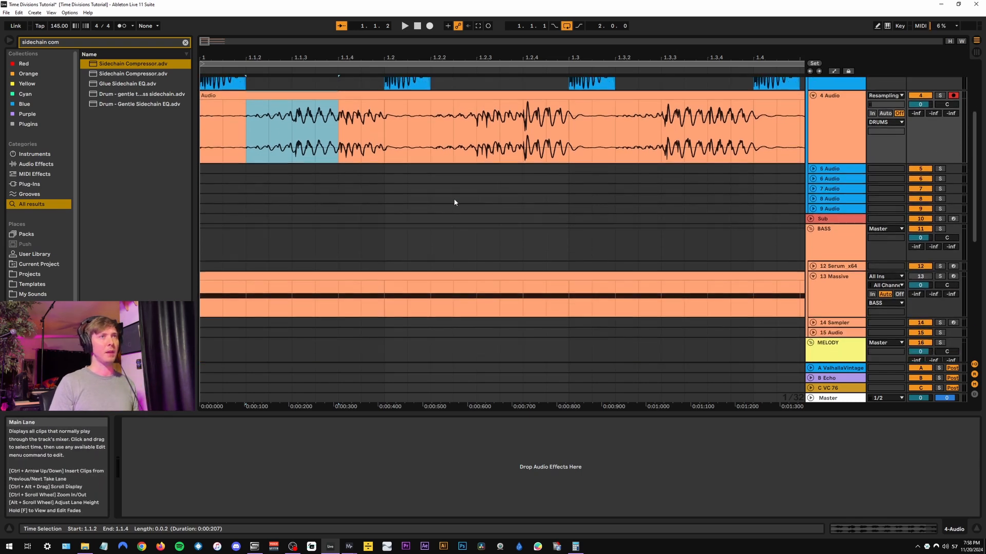
pyautogui.scroll(-4, 462, 203)
pyautogui.scroll(6, 770, 220)
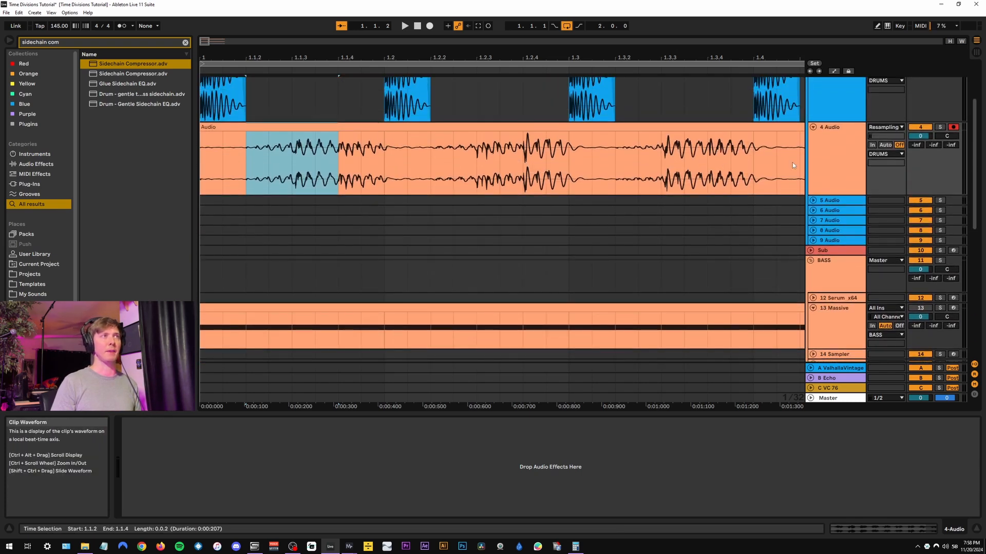
pyautogui.scroll(2, 894, 173)
# Step: Undo the move of the recorded audio track so it returns to the BASS group
pyautogui.click(849, 189)
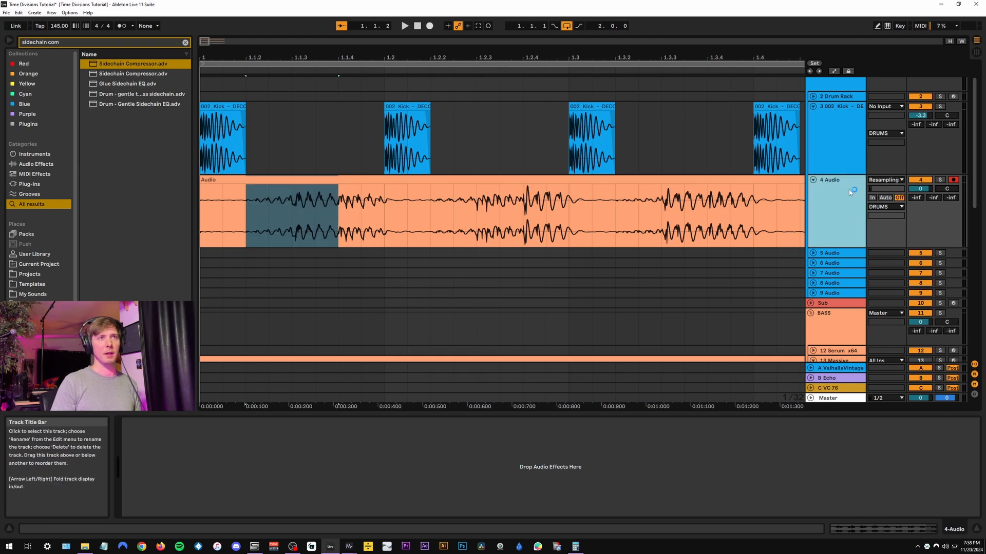
pyautogui.hotkey('ctrl', 'z')
pyautogui.hotkey('ctrl', 'z')
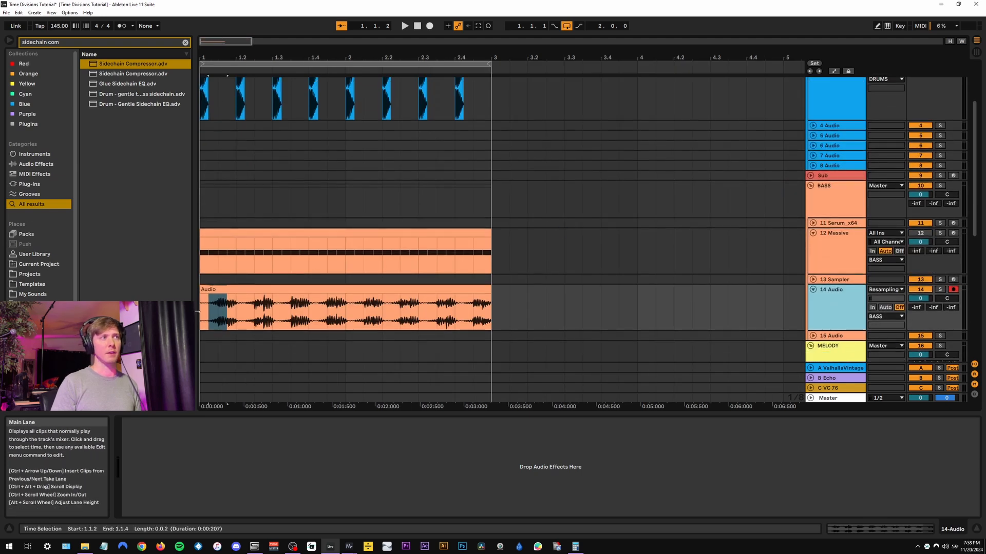
pyautogui.scroll(1, 203, 257)
pyautogui.click(208, 188)
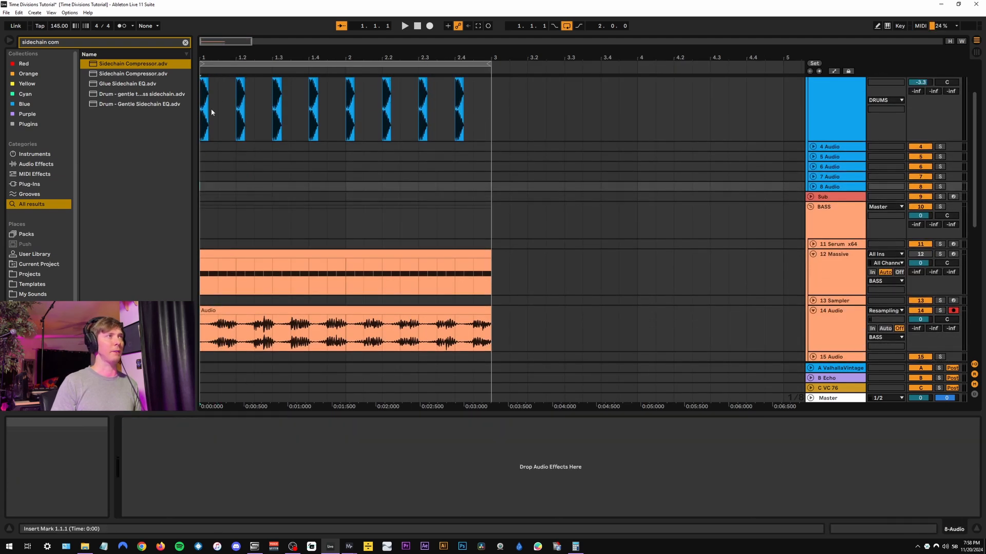
# Step: Deactivate the recorded 14 Audio track and fold both it and the 12 Massive track
pyautogui.click(814, 314)
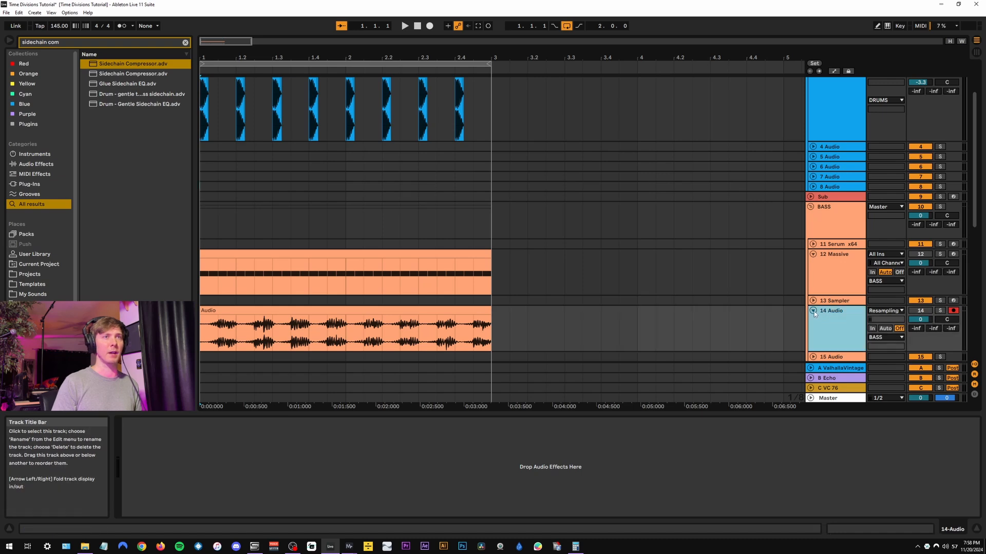
pyautogui.click(813, 254)
pyautogui.click(813, 274)
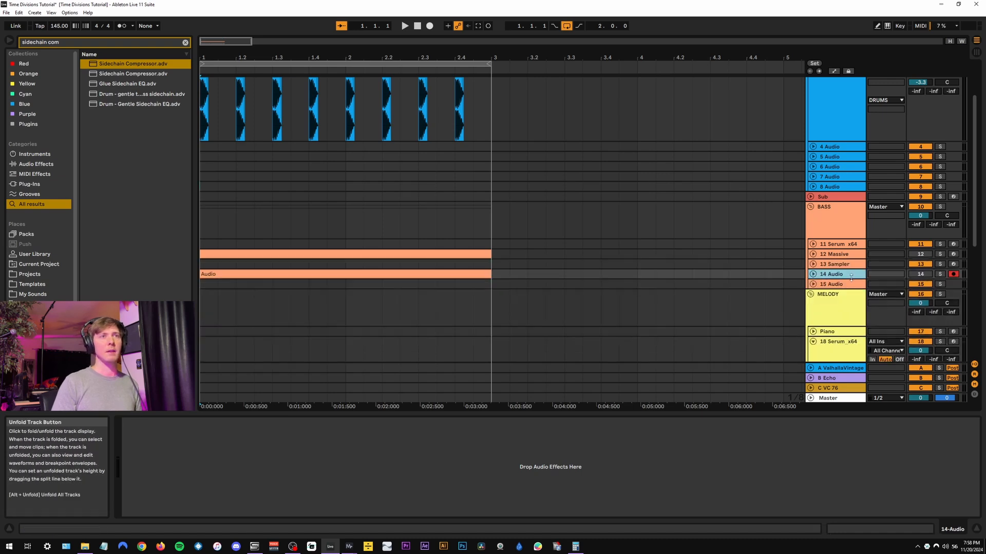
pyautogui.scroll(-5, 576, 266)
pyautogui.scroll(3, 480, 269)
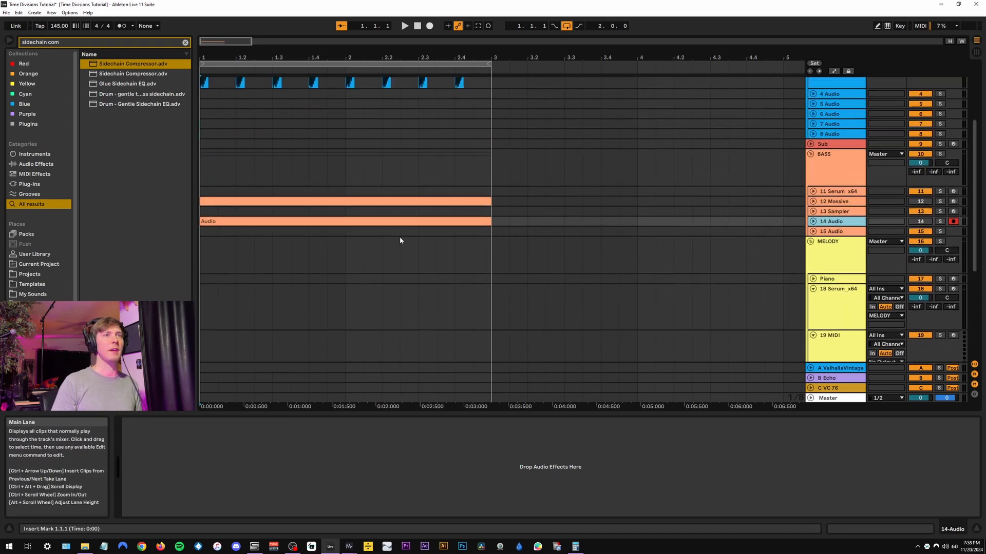
# Step: Reactivate the 12 Massive track and listen to the loop from the start with that track's devices shown
pyautogui.click(202, 254)
pyautogui.scroll(-2, 633, 238)
pyautogui.press('space')
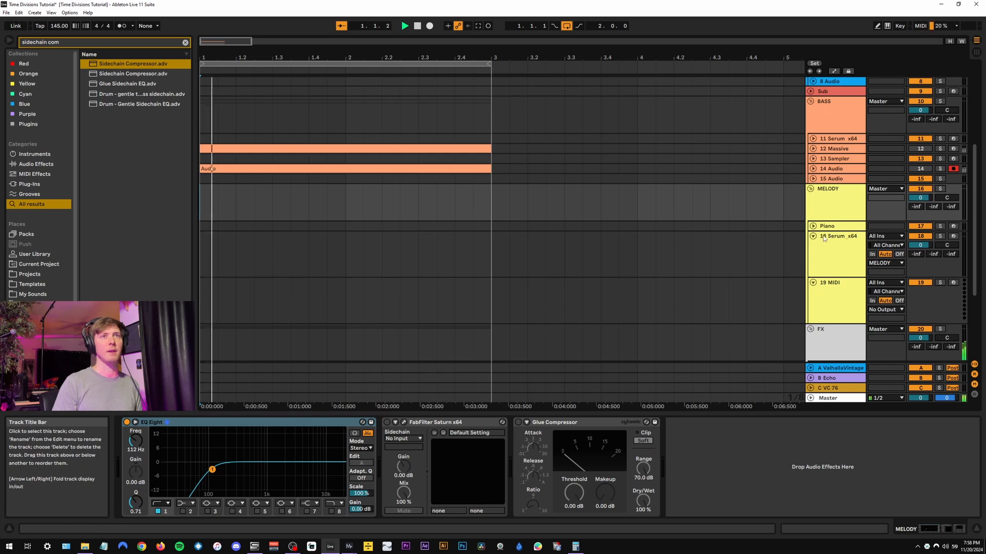
pyautogui.press('space')
pyautogui.click(925, 150)
pyautogui.press('space')
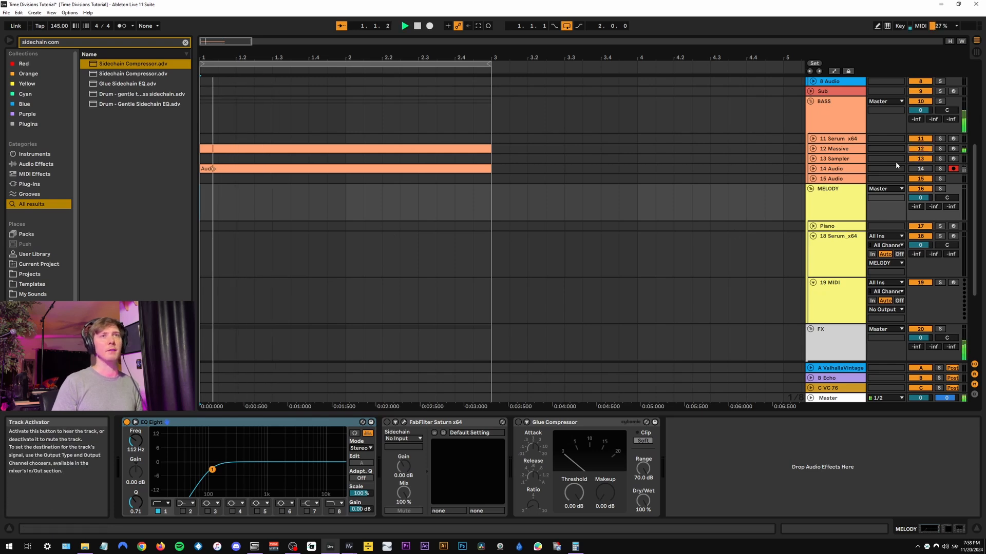
pyautogui.click(835, 149)
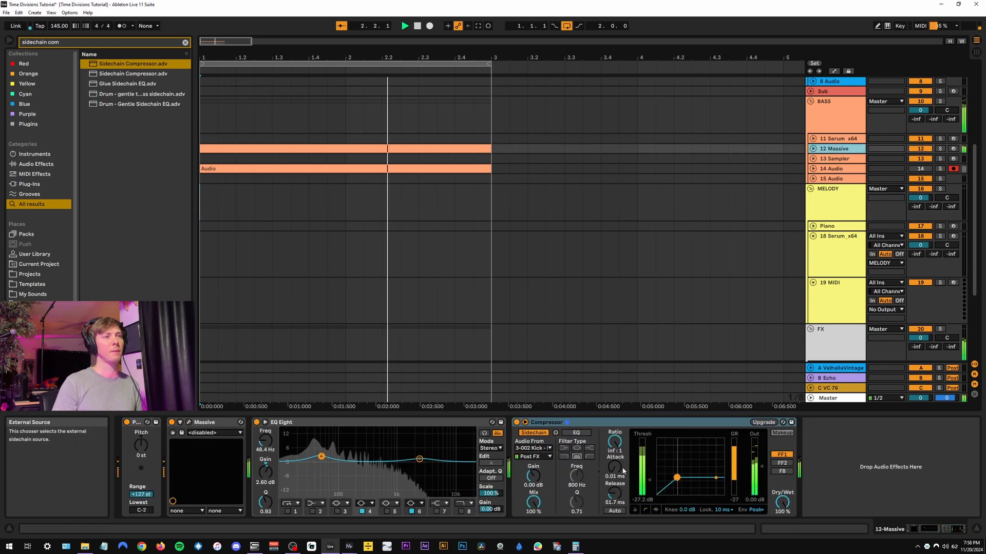
# Step: Arm the 18 Serum_x64 track and record a MIDI melody over the two-bar loop
pyautogui.scroll(-2, 701, 289)
pyautogui.click(859, 205)
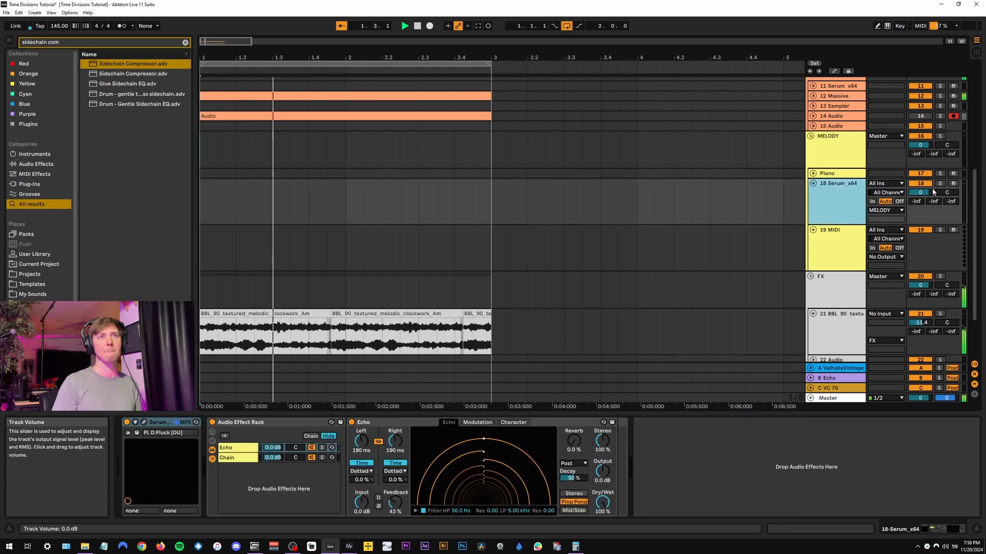
pyautogui.click(953, 184)
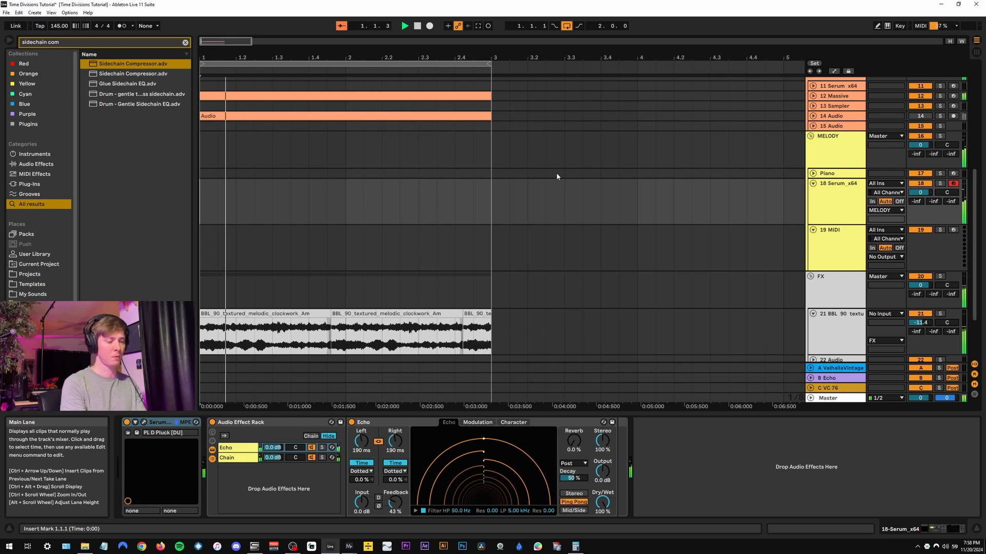
pyautogui.press('F9')
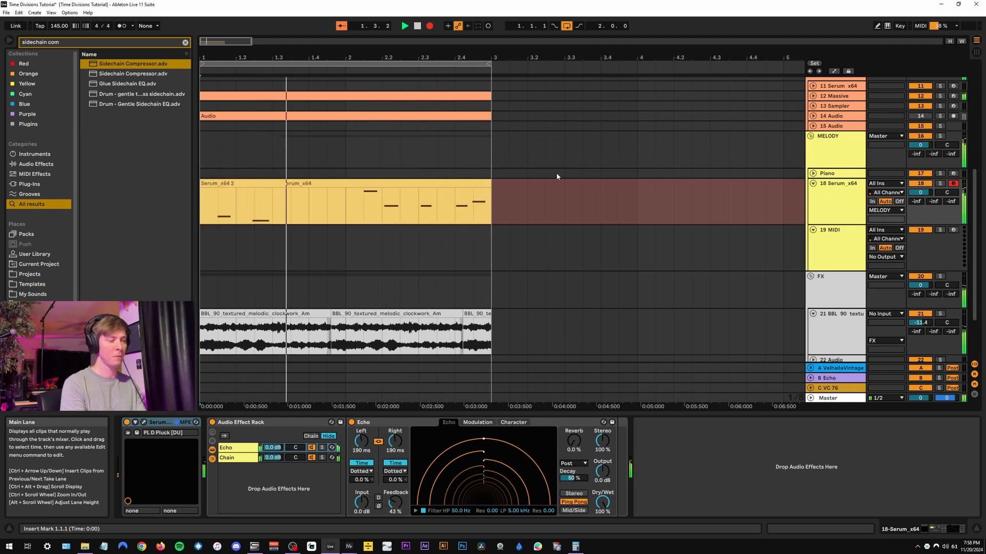
pyautogui.press('F9')
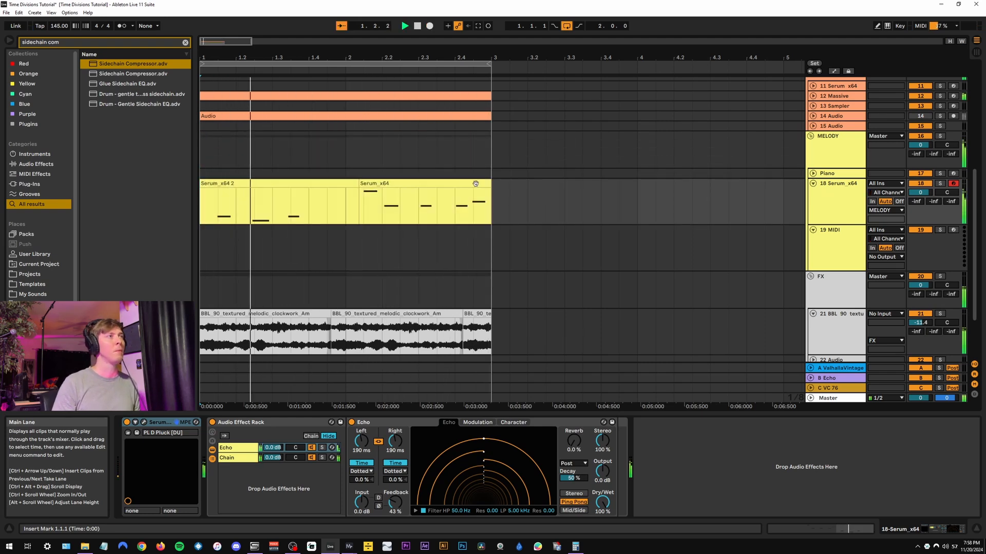
# Step: Swap the order of the two recorded Serum_x64 clips, move them to start at 1.1.1 and consolidate them into one two-bar clip
pyautogui.moveTo(359, 188); pyautogui.dragTo(574, 191)
pyautogui.keyDown('shift'); pyautogui.click(427, 190); pyautogui.keyUp('shift')
pyautogui.keyDown('shift'); pyautogui.click(446, 184); pyautogui.keyUp('shift')
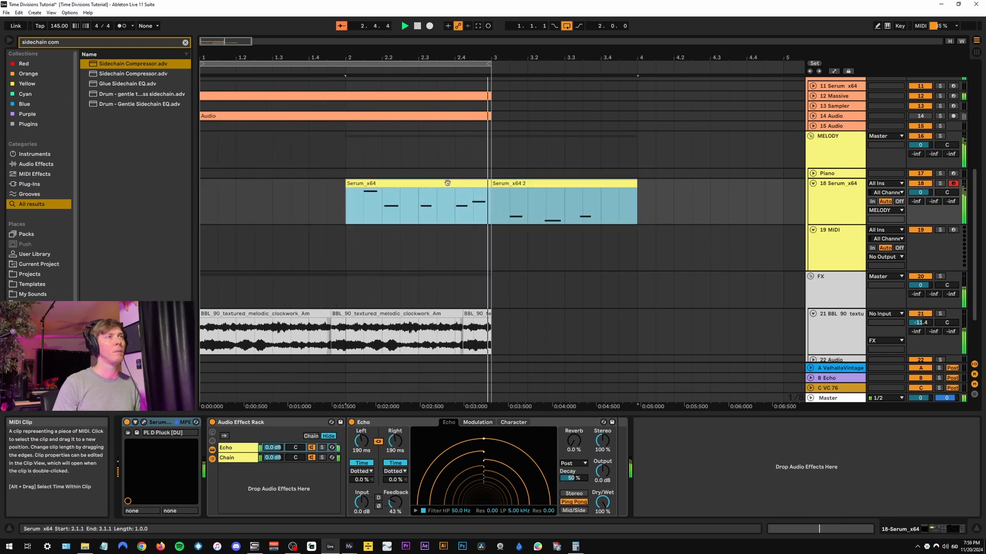
pyautogui.moveTo(446, 184); pyautogui.dragTo(304, 188)
pyautogui.press('space')
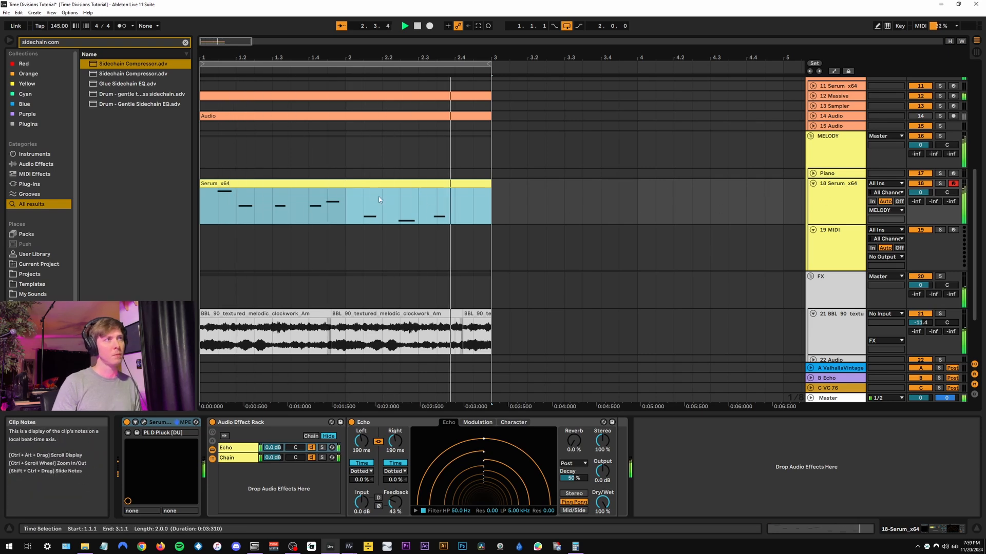
# Step: Quantize all notes in the consolidated Serum_x64 clip and return to the track's device view
pyautogui.doubleClick(480, 206)
pyautogui.click(468, 473)
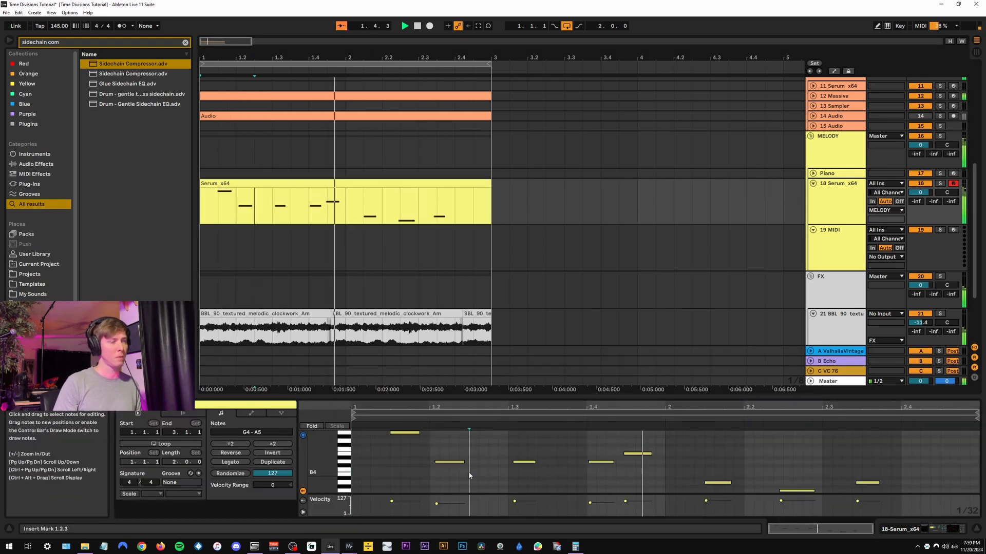
pyautogui.hotkey('ctrl', 'a')
pyautogui.hotkey('ctrl', 'u')
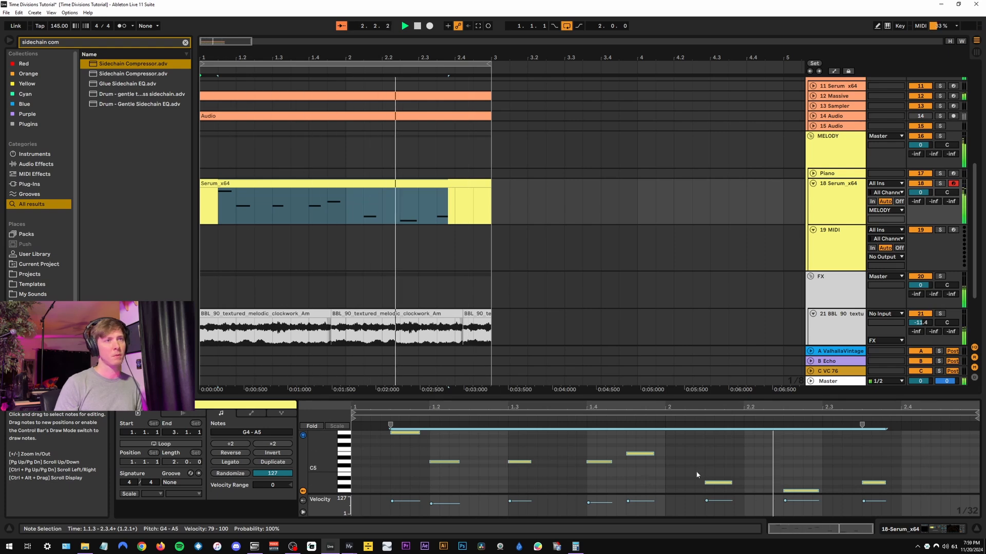
pyautogui.hotkey('shift', 'Tab')
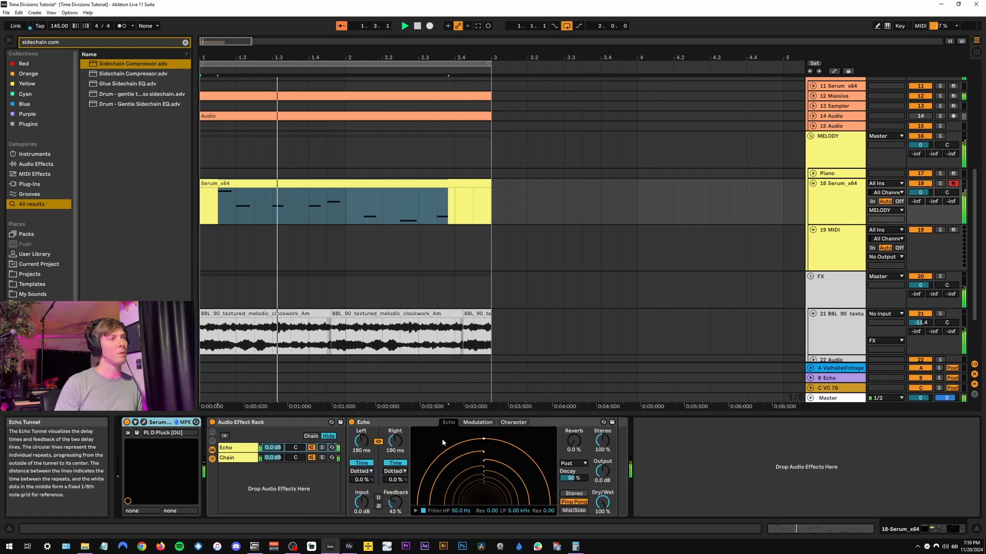
# Step: Lower the 18 Serum_x64 track's volume to -5.5 dB and solo it, with playback stopped and reset to 1.1.1
pyautogui.moveTo(920, 192); pyautogui.dragTo(920, 202)
pyautogui.click(940, 183)
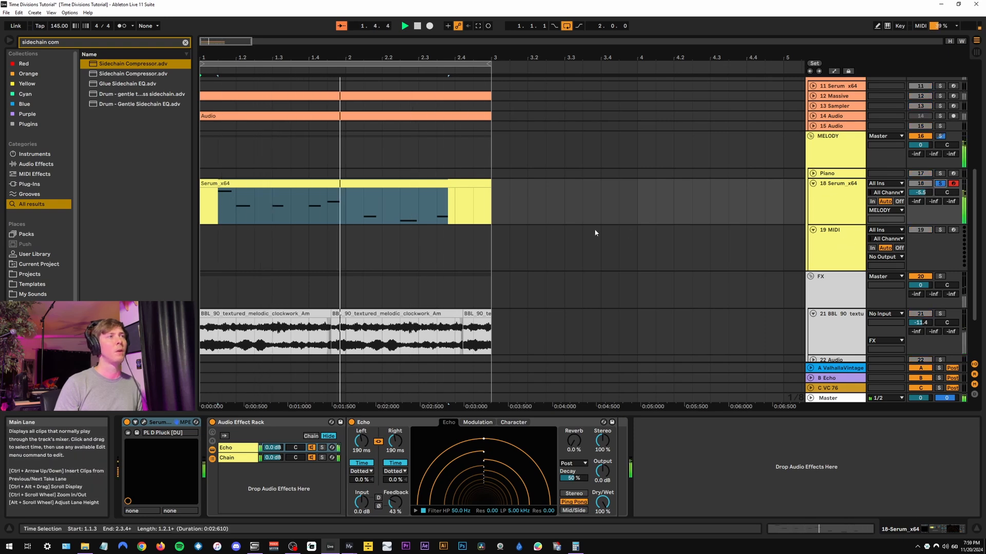
pyautogui.press('space')
pyautogui.click(207, 202)
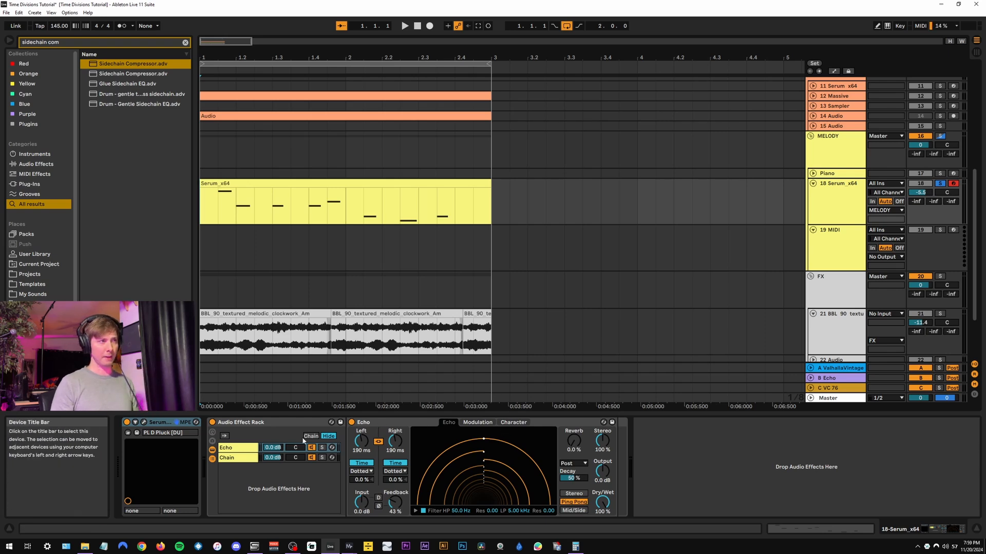
# Step: Compare Echo's synced and millisecond delay modes on the Serum track, and try a delay time of 321 ms
pyautogui.click(418, 425)
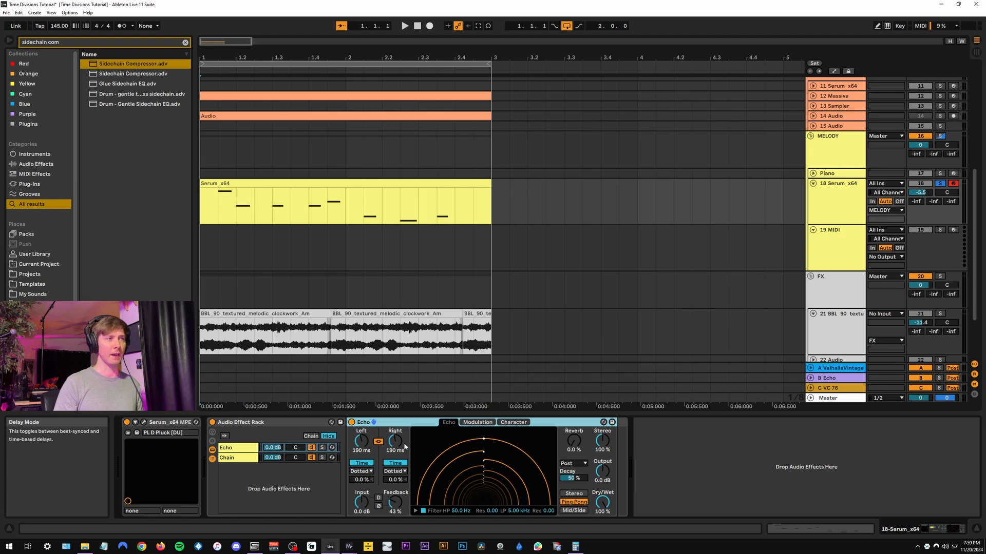
pyautogui.click(361, 463)
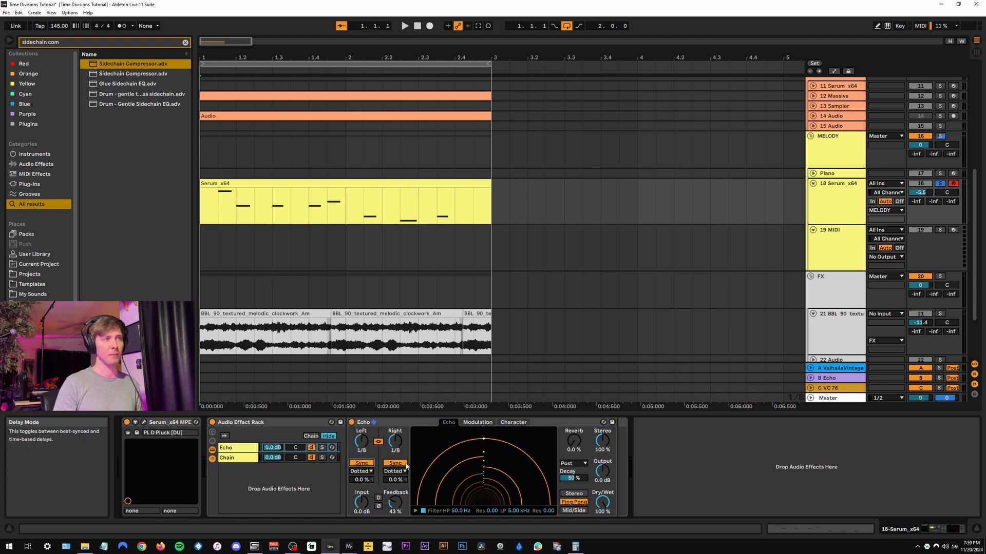
pyautogui.click(363, 465)
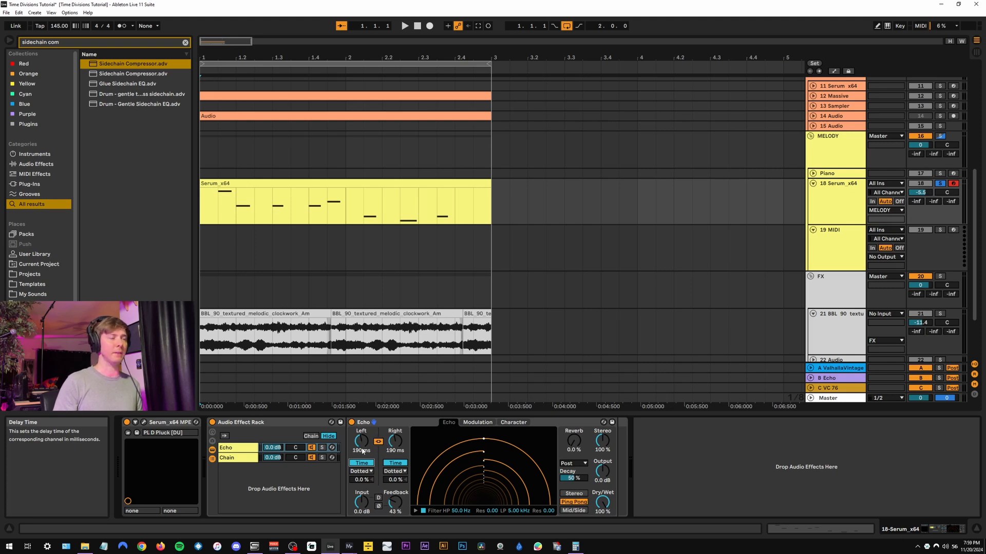
pyautogui.moveTo(362, 444); pyautogui.dragTo(362, 431)
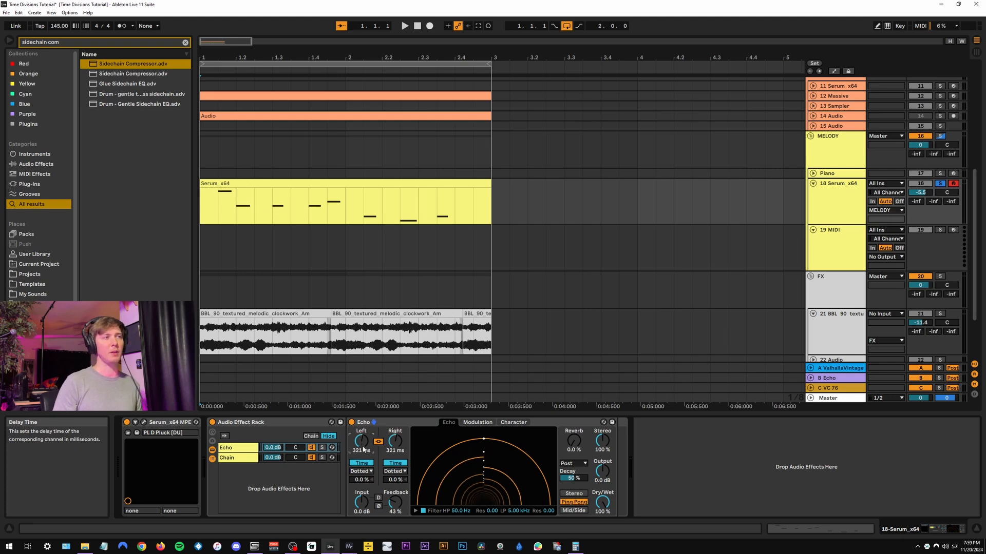
# Step: Check the calculated 51.72 ms note length in Calculator, set both Echo delay times to 51 ms and listen to the result
pyautogui.click(576, 547)
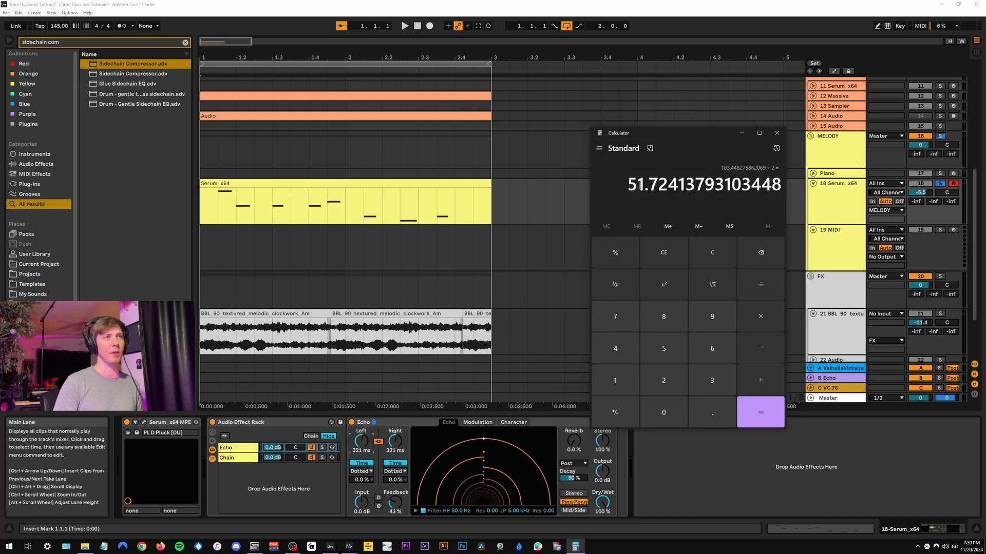
pyautogui.moveTo(362, 436); pyautogui.dragTo(363, 440)
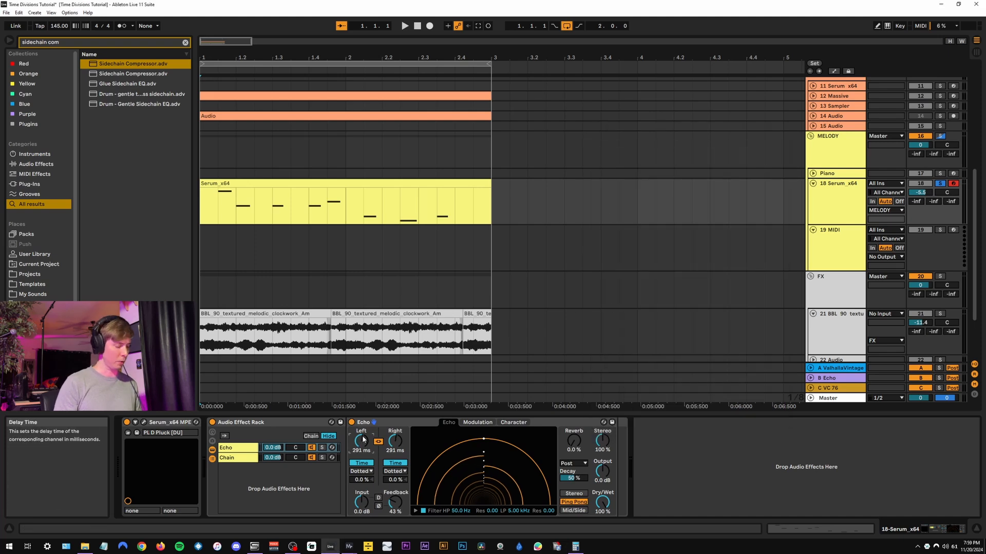
pyautogui.write('51')
pyautogui.press('Return')
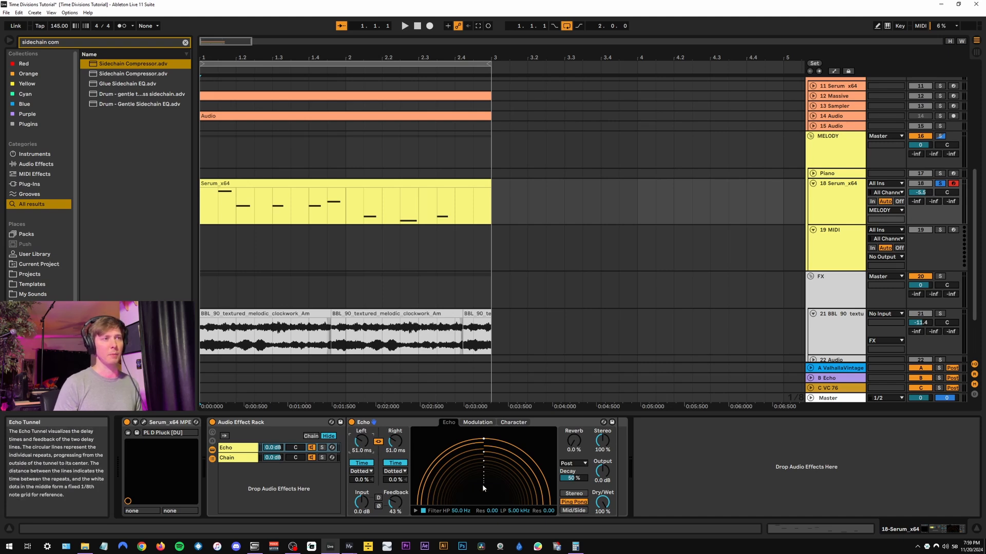
pyautogui.press('space')
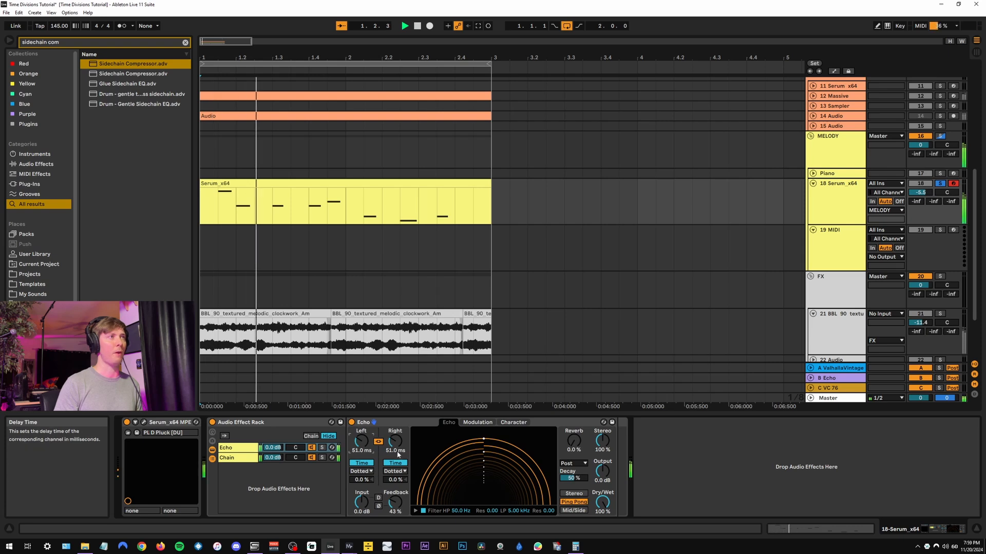
pyautogui.press('space')
# Step: Switch to Calculator and double the 51.72 ms value twice to get a longer note length
pyautogui.click(576, 547)
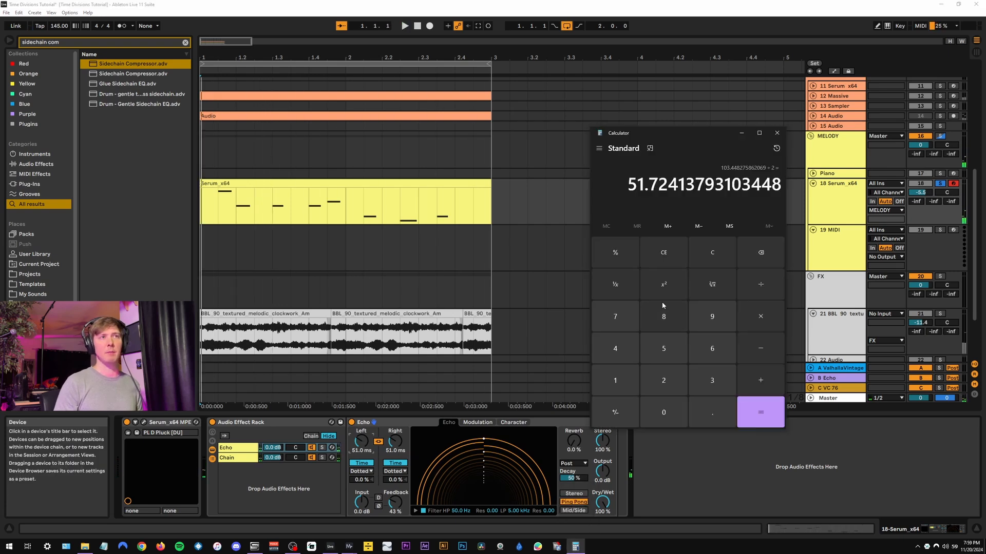
pyautogui.click(668, 383)
pyautogui.click(759, 414)
pyautogui.click(759, 316)
pyautogui.click(663, 385)
pyautogui.click(760, 412)
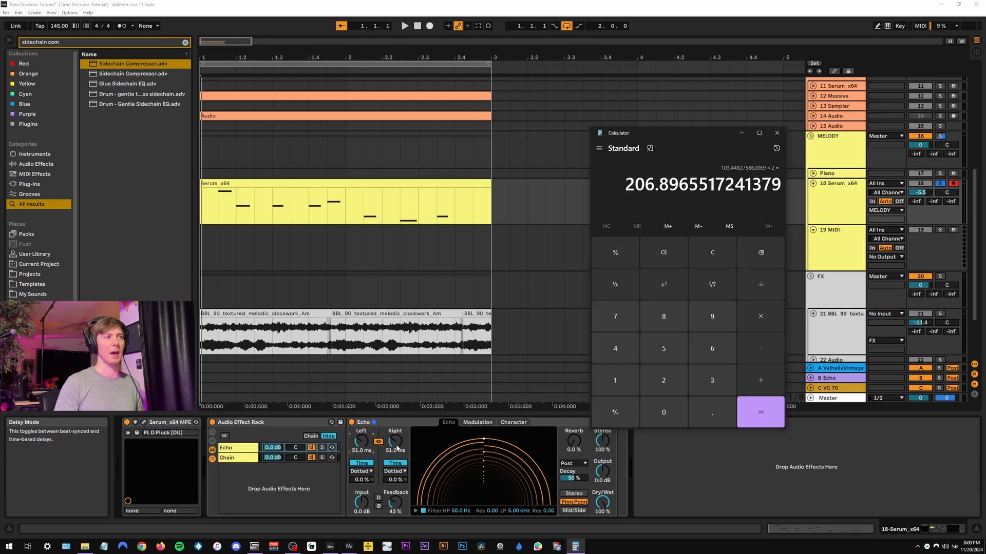
# Step: Compare Echo's synced mode again, set both delay times to the calculated 206 ms in Time mode and listen to the loop
pyautogui.click(394, 463)
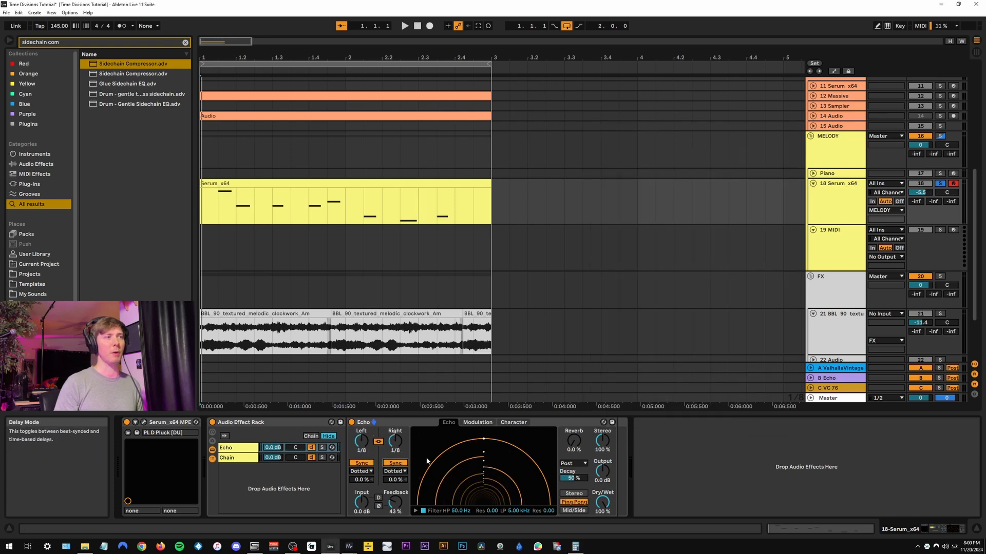
pyautogui.click(394, 464)
pyautogui.click(575, 547)
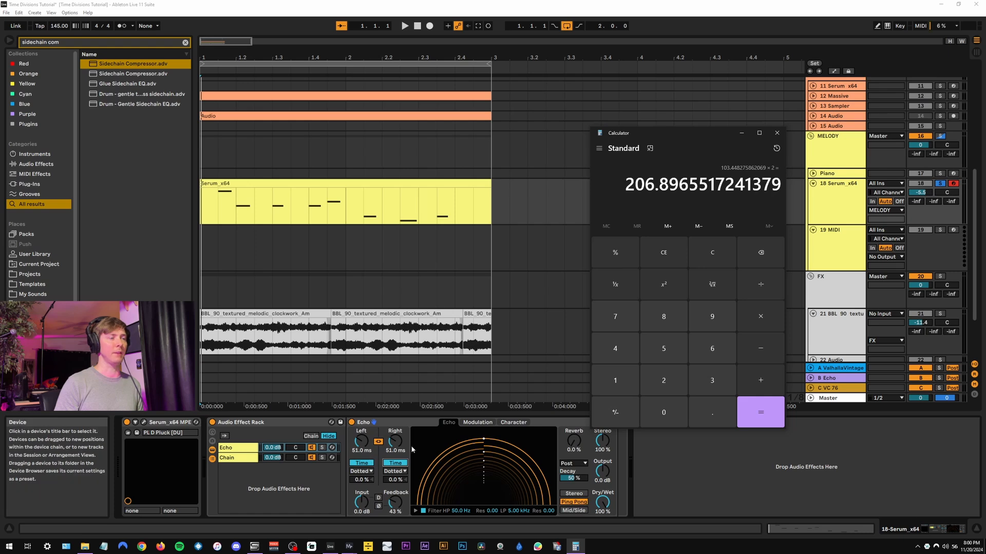
pyautogui.click(364, 446)
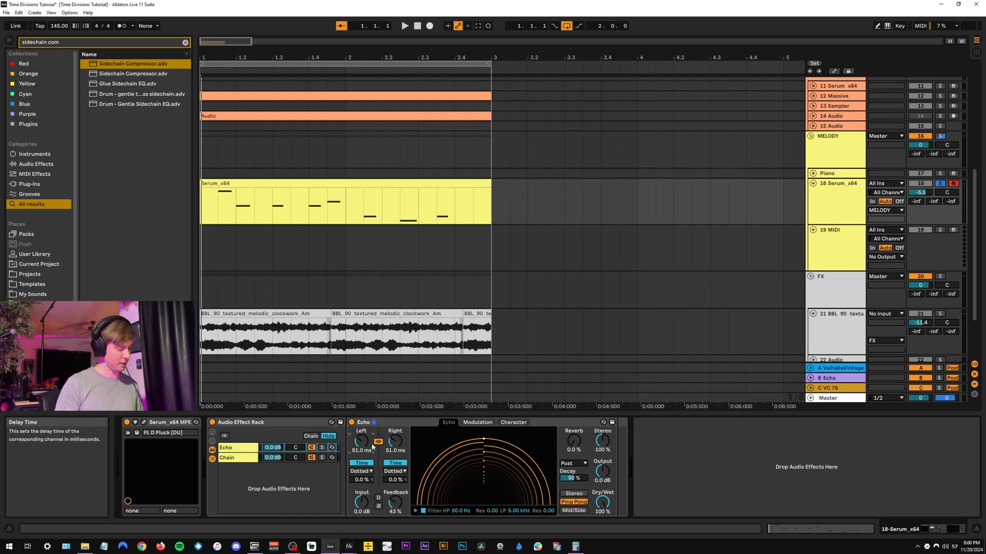
pyautogui.write('206')
pyautogui.press('Return')
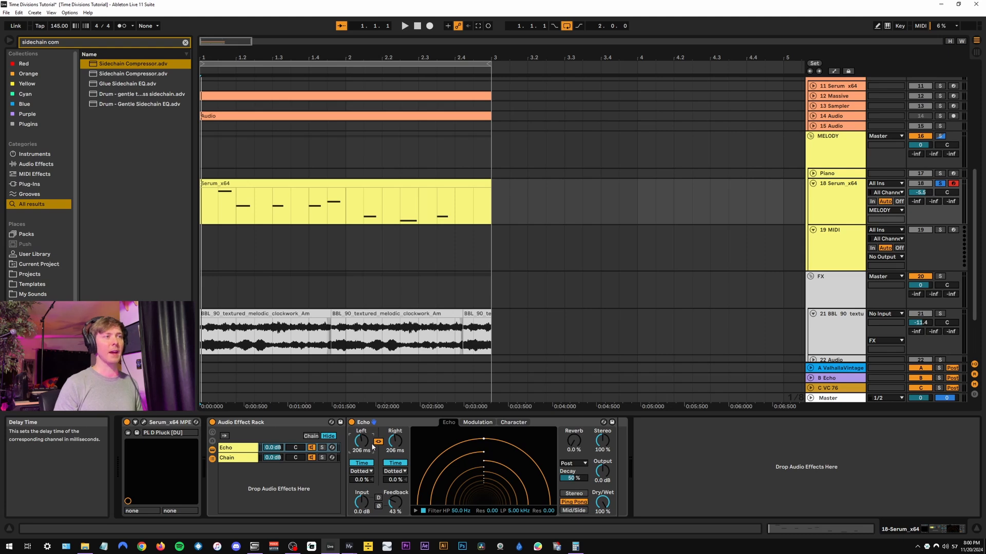
pyautogui.press('space')
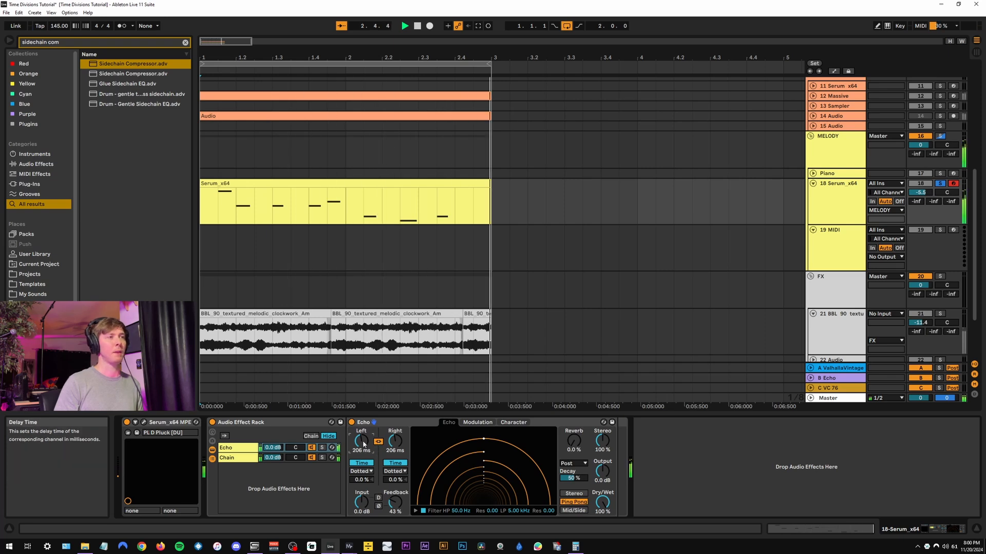
pyautogui.press('space')
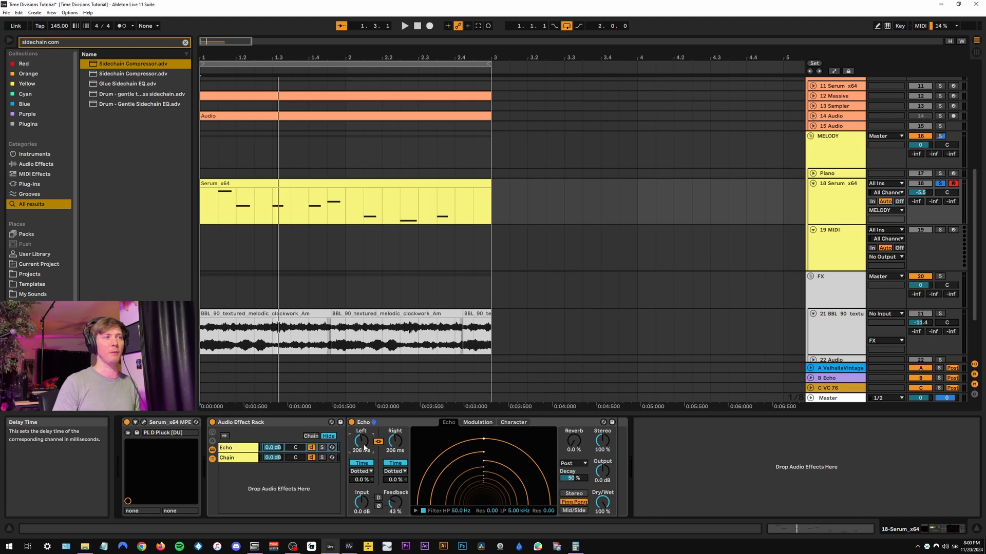
# Step: Raise both Echo delay times to 224 ms and set the feedback to 58 % while listening to the soloed melody
pyautogui.moveTo(361, 451); pyautogui.dragTo(361, 442)
pyautogui.press('space')
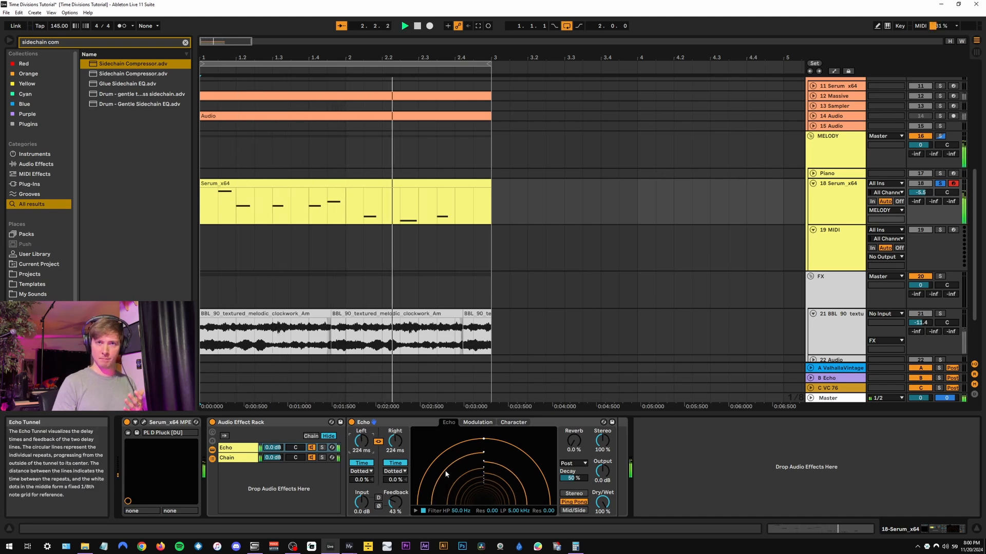
pyautogui.moveTo(395, 504); pyautogui.dragTo(395, 494)
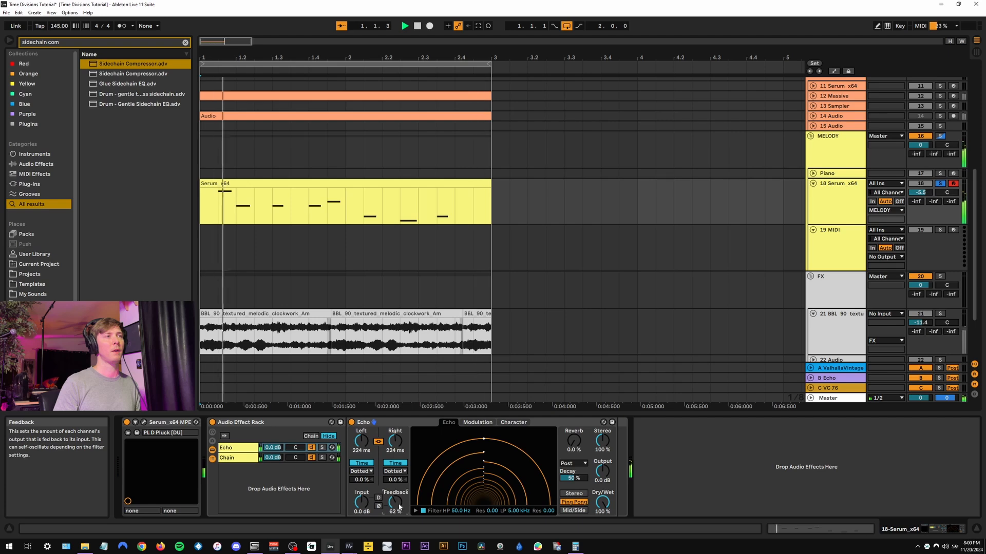
pyautogui.moveTo(398, 507); pyautogui.dragTo(398, 509)
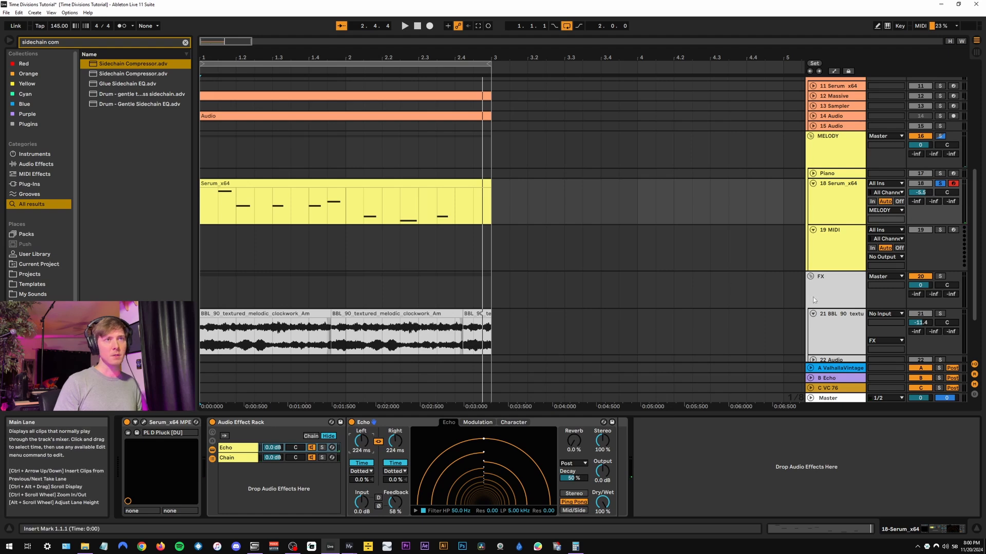
# Step: Unsolo the 18 Serum_x64 track and lower its volume to -9.5 dB while playing the full loop
pyautogui.click(940, 183)
pyautogui.scroll(-2, 837, 209)
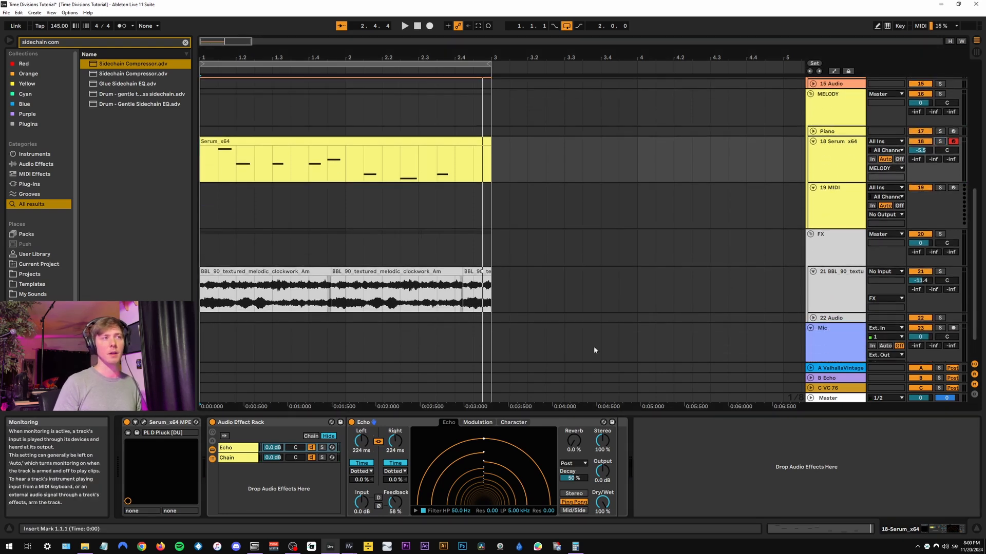
pyautogui.press('space')
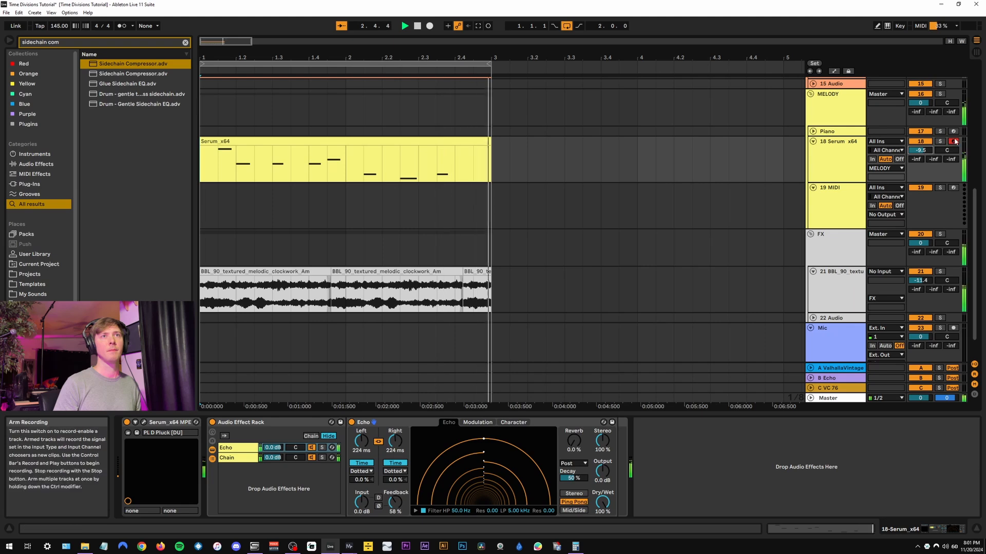
# Step: Solo and unsolo the 21 BBL textured melodic clockwork track, then append the Sidechain Compressor preset after its Saturator
pyautogui.scroll(-2, 770, 286)
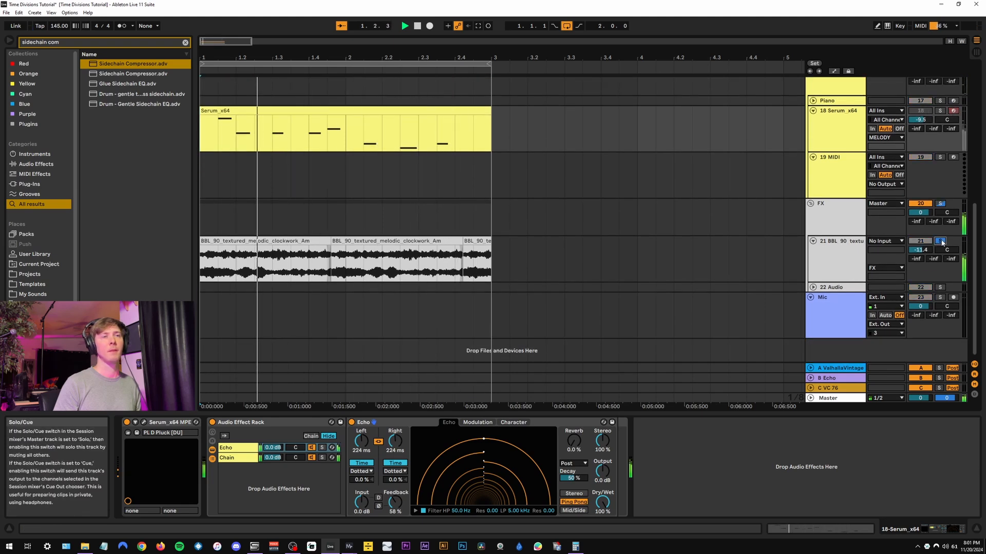
pyautogui.click(837, 262)
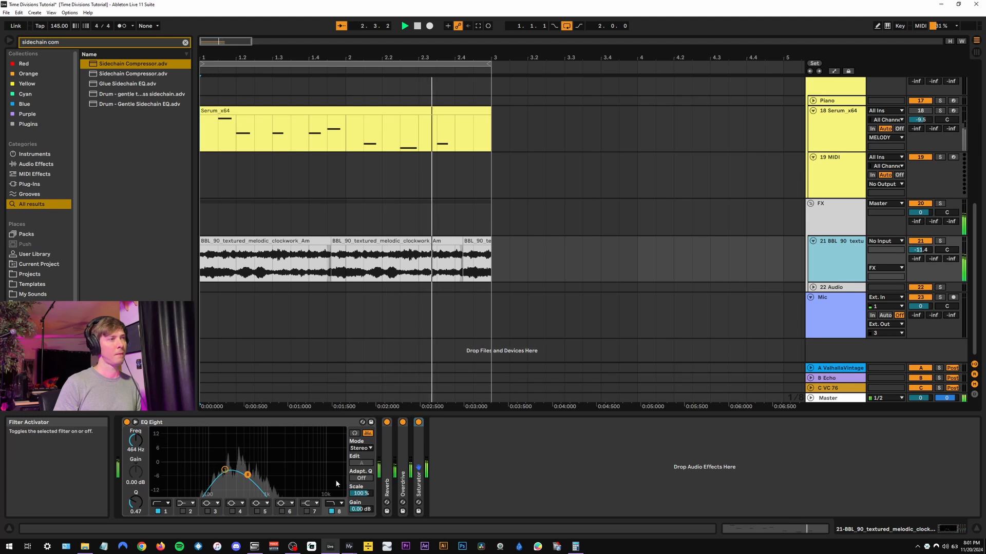
pyautogui.click(455, 455)
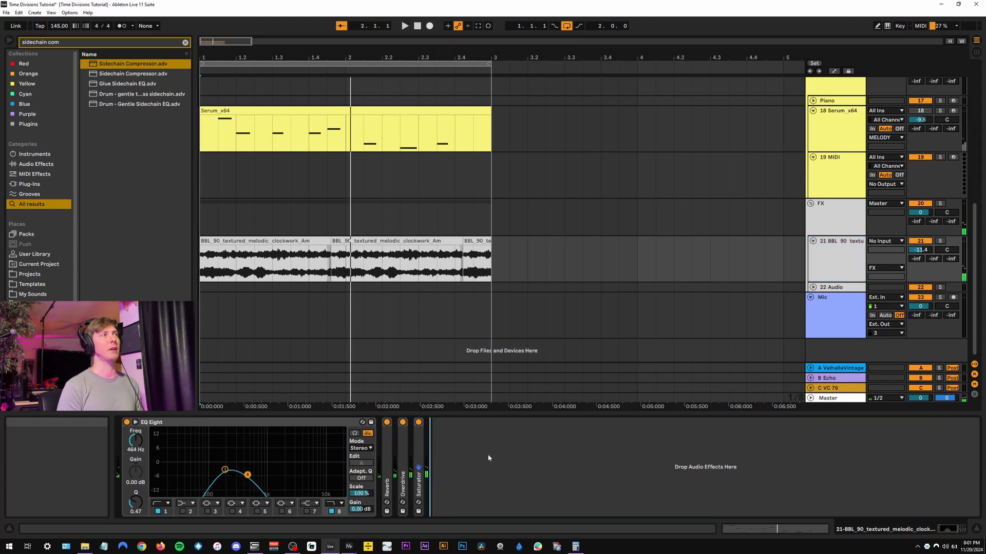
pyautogui.doubleClick(151, 64)
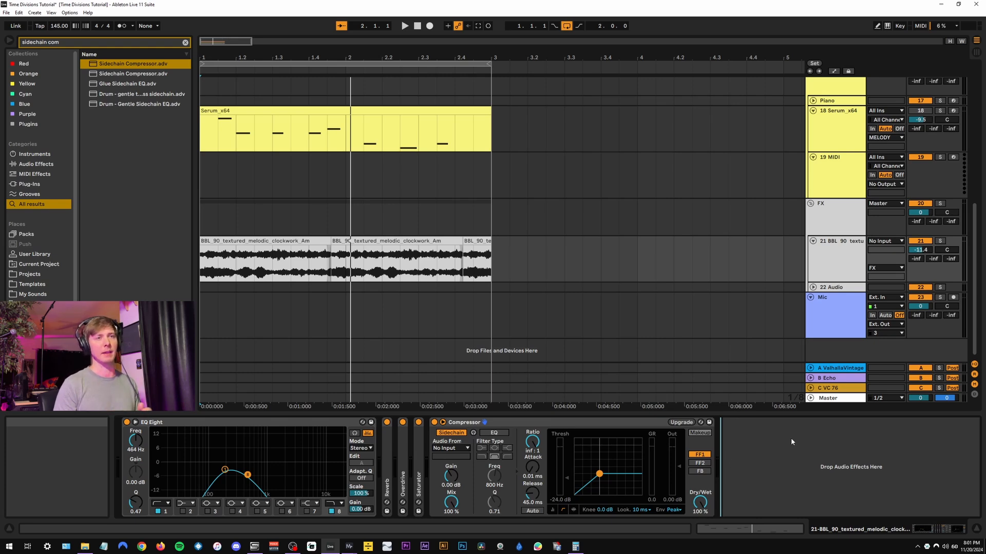
# Step: Set the new Compressor's sidechain source to the 3-002 Kick track while the loop plays
pyautogui.press('space')
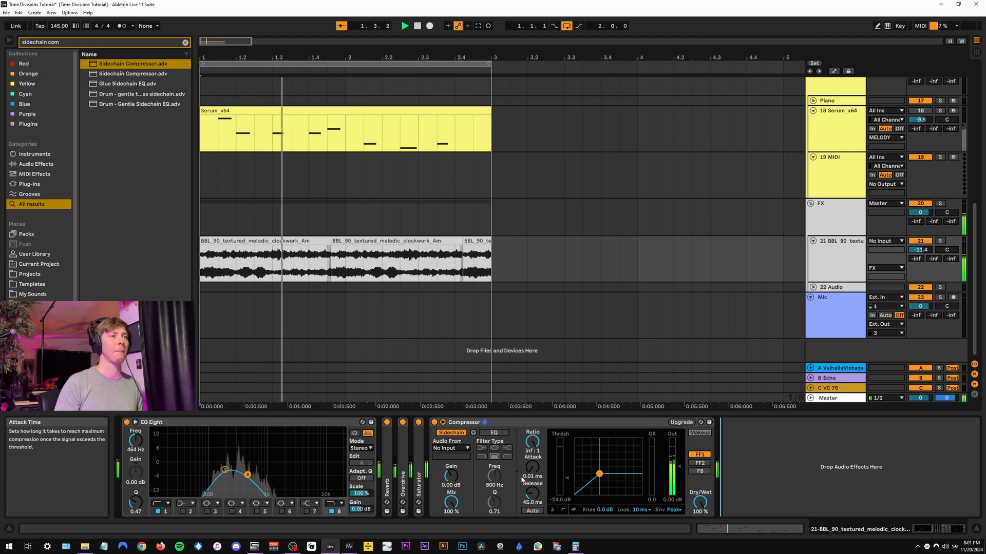
pyautogui.click(462, 448)
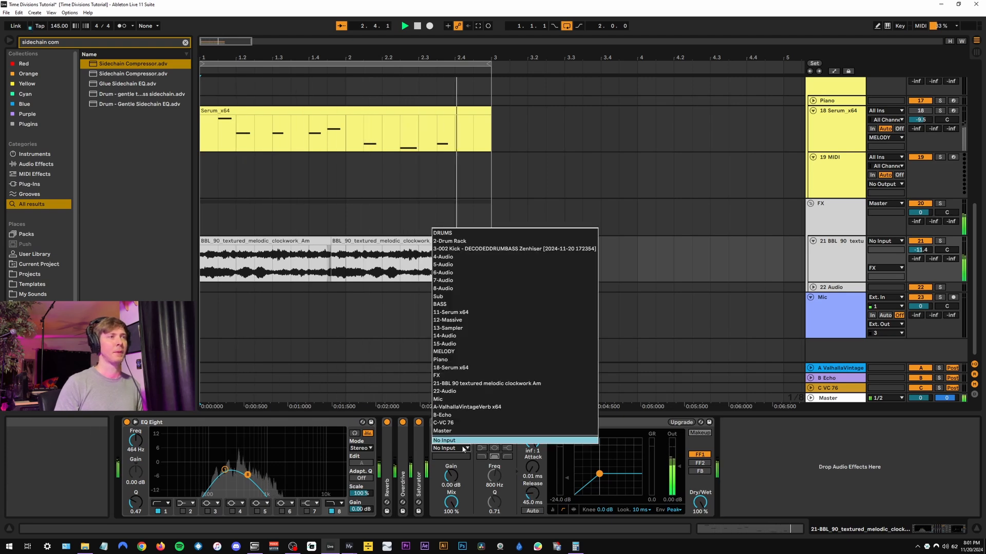
pyautogui.click(483, 249)
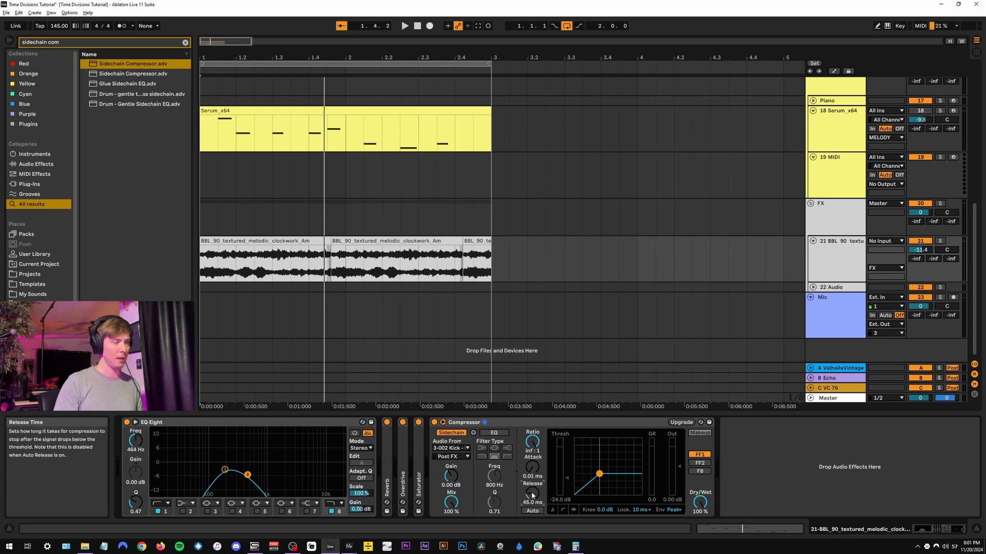
# Step: Switch to Calculator and halve the 206.89 ms value twice to get a shorter note length
pyautogui.hotkey('alt', 'Tab')
pyautogui.click(761, 285)
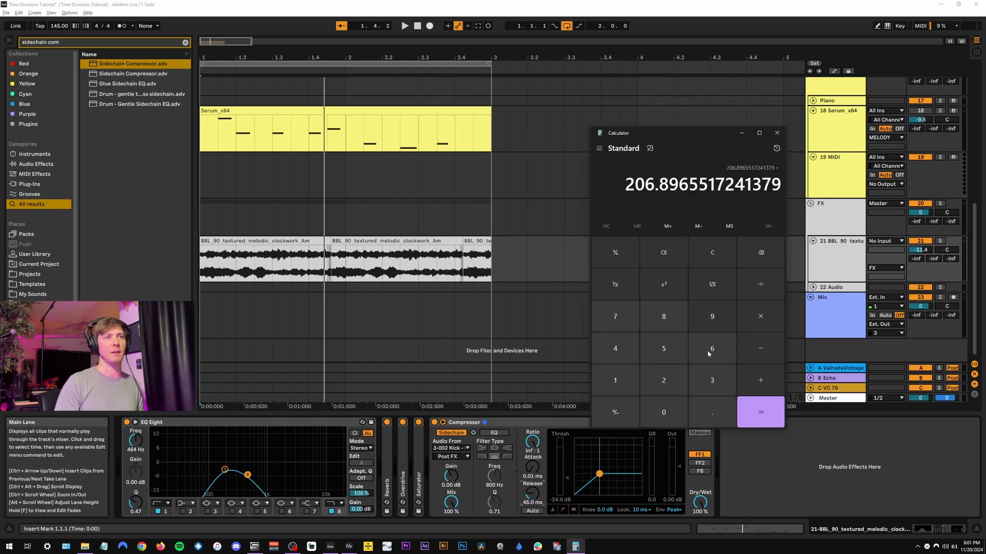
pyautogui.click(663, 381)
pyautogui.click(761, 285)
pyautogui.click(663, 381)
pyautogui.click(753, 408)
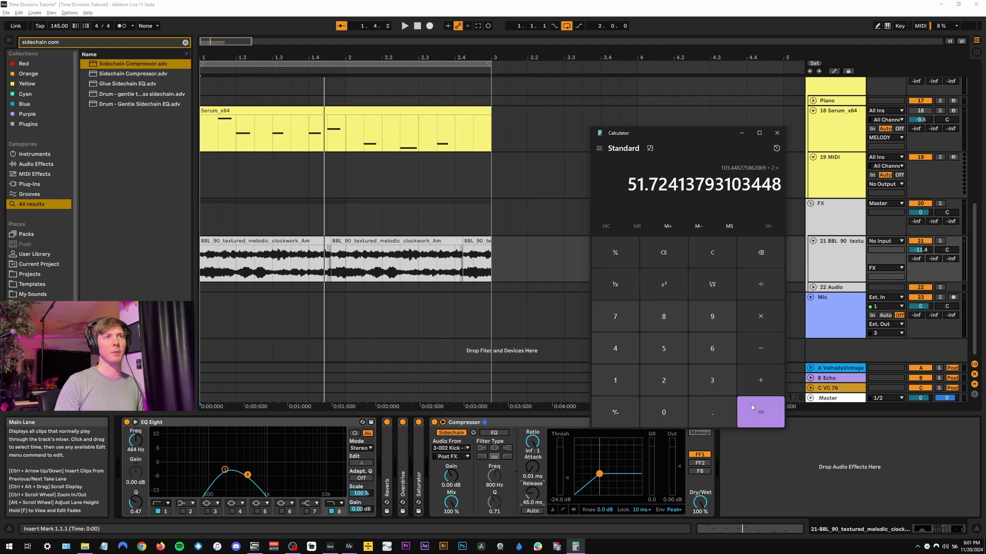
# Step: Set the texture track's Compressor release to 51.7 ms and play the loop
pyautogui.click(782, 514)
pyautogui.moveTo(533, 501); pyautogui.dragTo(534, 497)
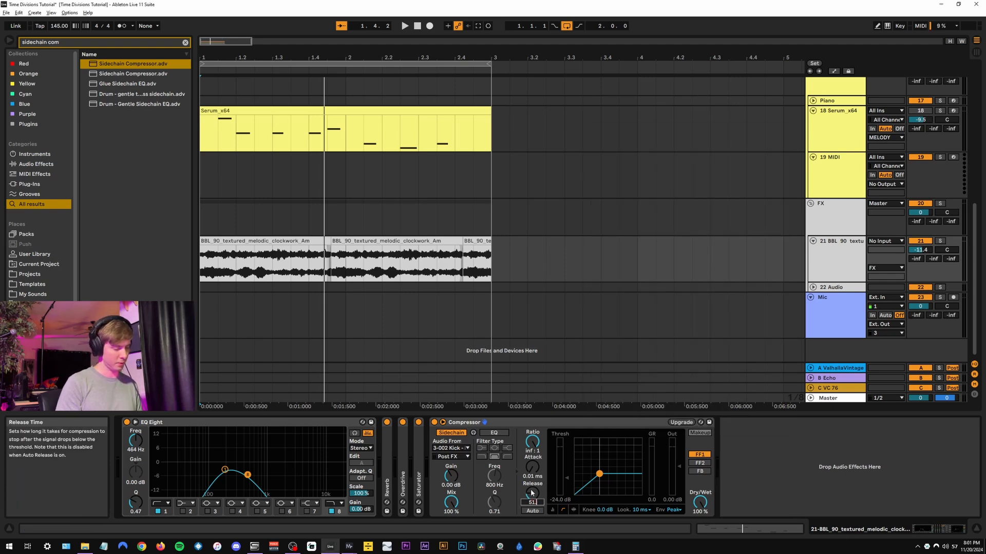
pyautogui.press('space')
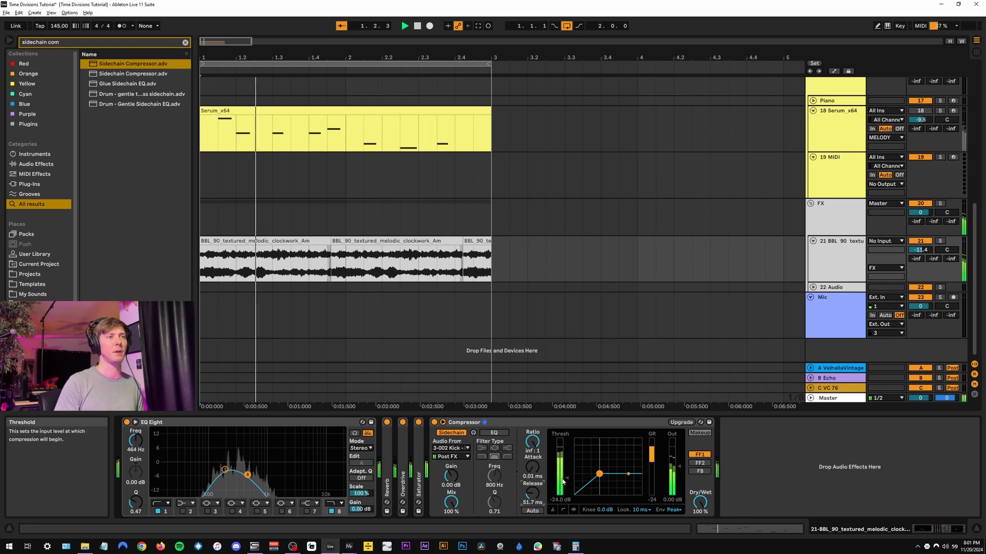
# Step: Check the texture track in solo and lower its Compressor threshold to -37.6 dB
pyautogui.click(940, 241)
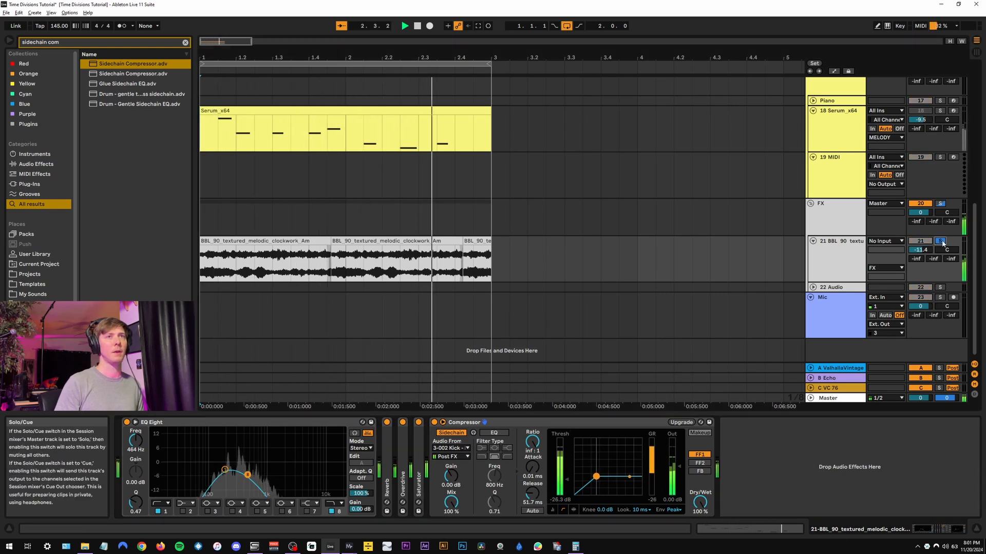
pyautogui.click(940, 241)
pyautogui.moveTo(567, 480); pyautogui.dragTo(567, 486)
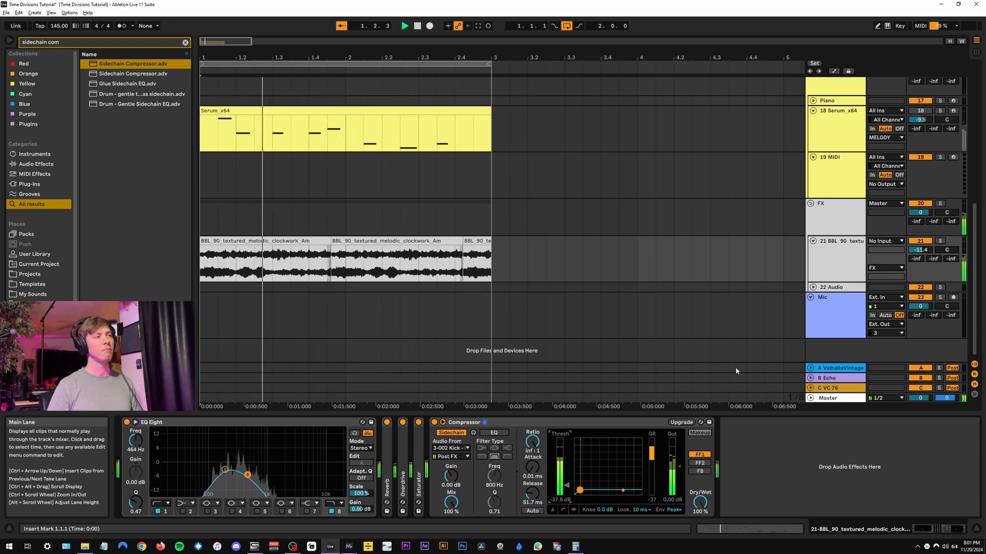
# Step: Lower the 18 Serum_x64 melody track's volume to -14.0 dB while the loop plays
pyautogui.scroll(2, 646, 216)
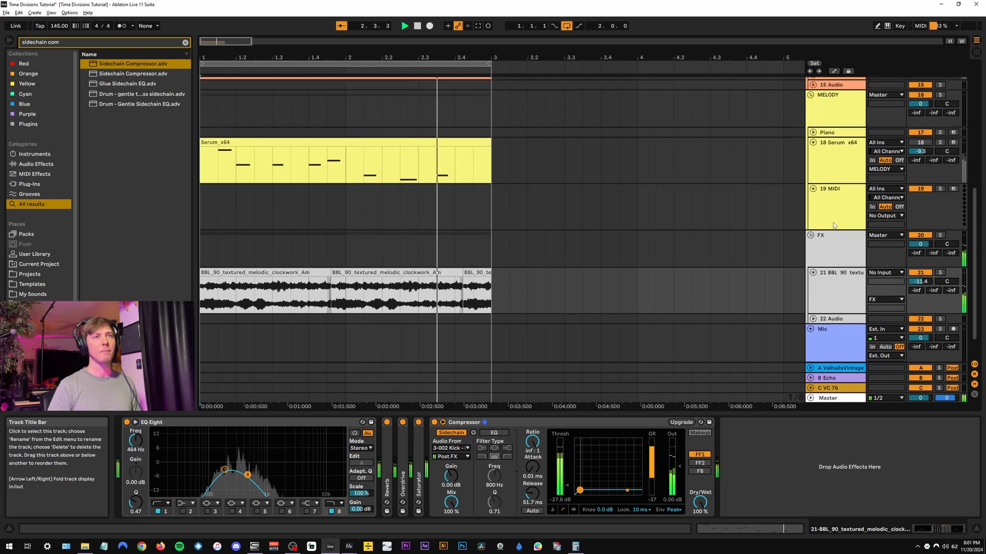
pyautogui.click(925, 143)
pyautogui.moveTo(922, 151); pyautogui.dragTo(922, 163)
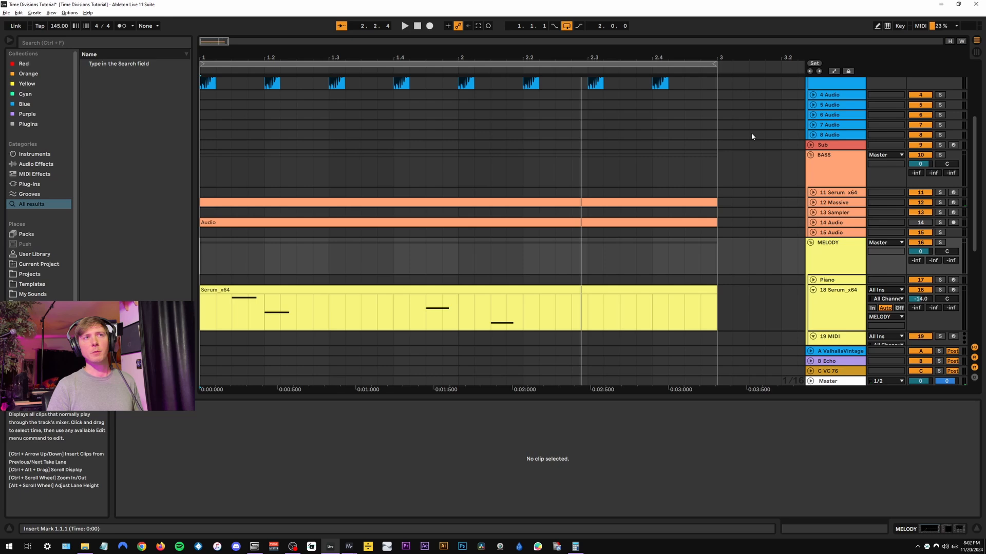
# Step: Add the Sidechain Click Input Trigger preset as a new track and move it above the DRUMS group
pyautogui.scroll(6, 751, 136)
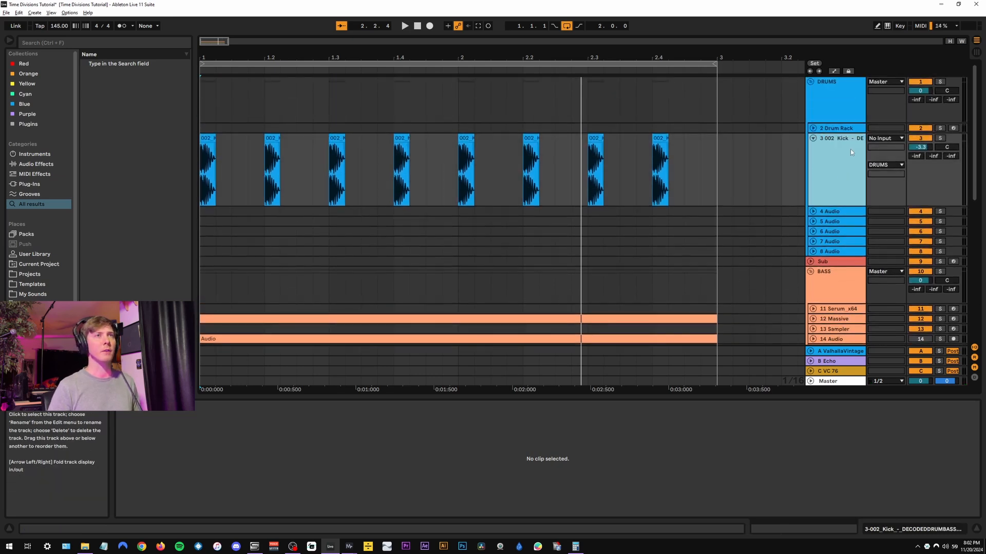
pyautogui.click(832, 109)
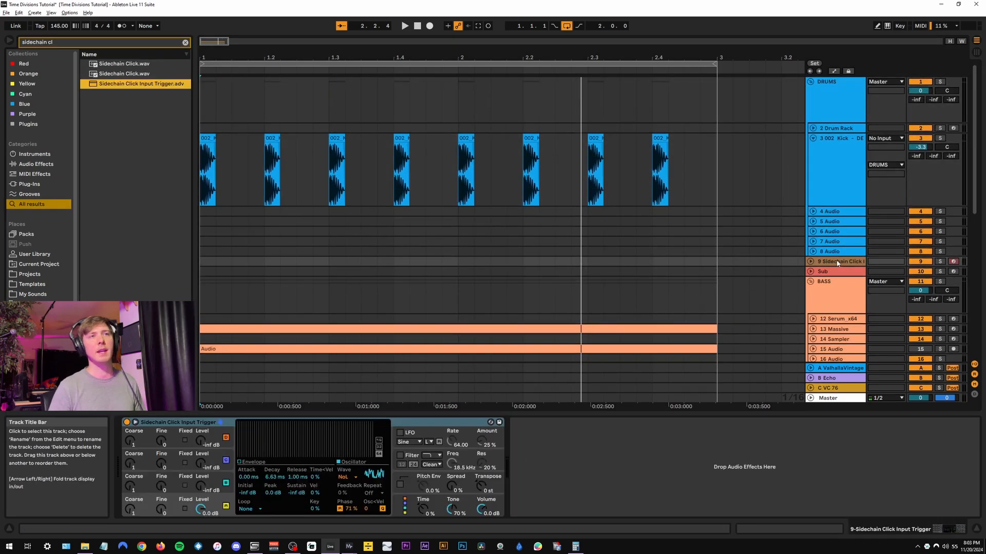
pyautogui.moveTo(827, 264); pyautogui.dragTo(825, 93)
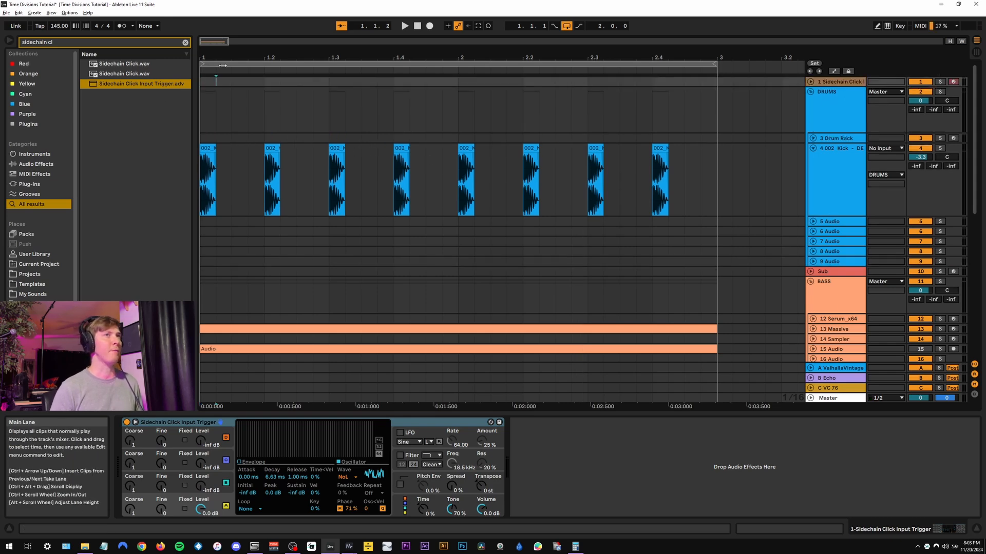
# Step: Create a 1/32-long MIDI clip at 1.1.1 on the sidechain click track and add a C3 note
pyautogui.scroll(2, 202, 57)
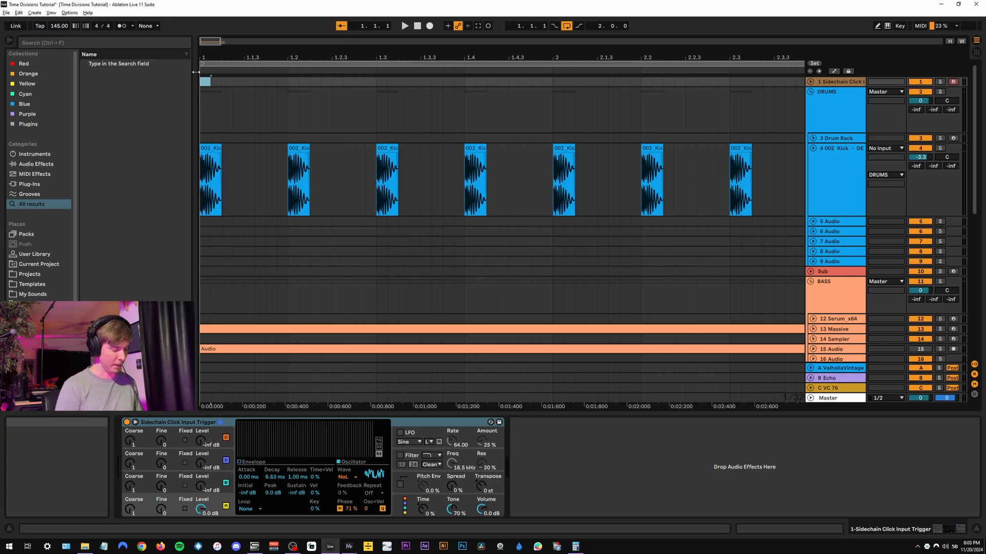
pyautogui.hotkey('ctrl', 'shift', 'm')
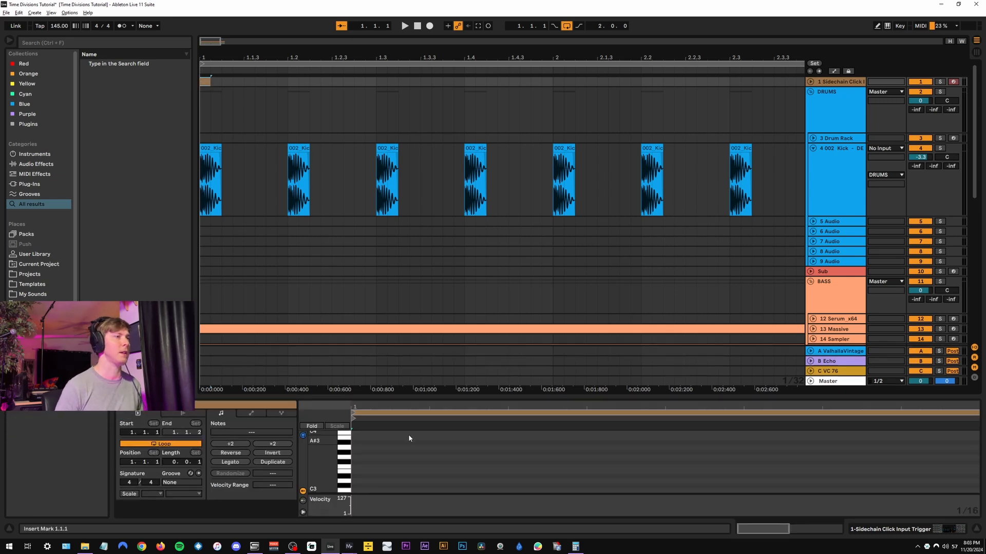
pyautogui.doubleClick(363, 491)
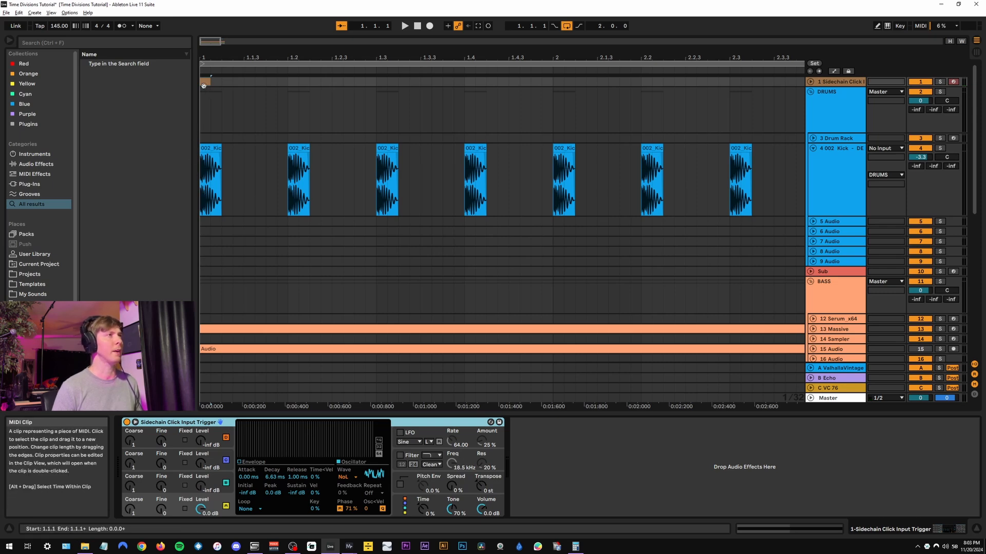
# Step: Duplicate the click clip with its one-beat range so that a click falls on every beat of the two-bar loop
pyautogui.click(269, 81)
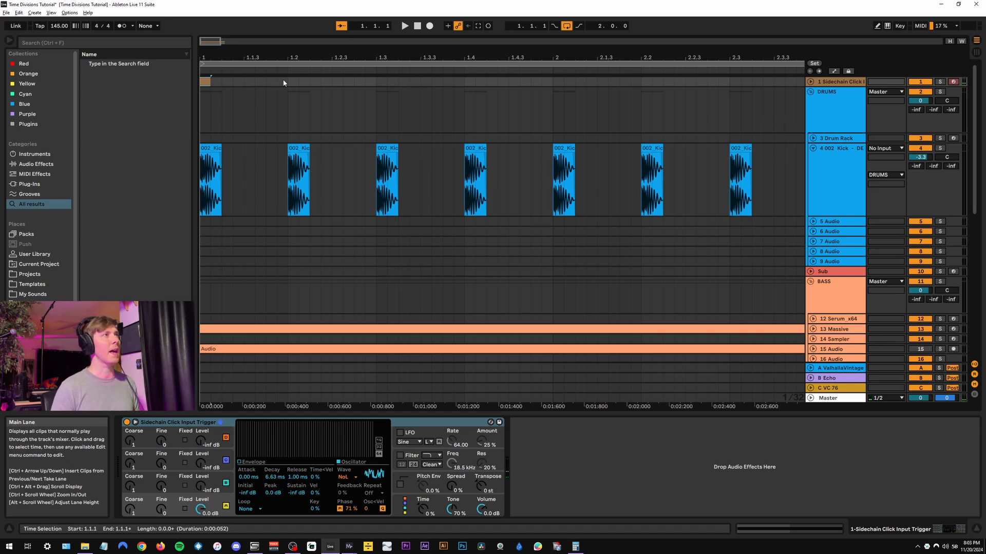
pyautogui.moveTo(283, 82); pyautogui.dragTo(201, 82)
pyautogui.hotkey('ctrl', 'd')
pyautogui.hotkey('ctrl', 'd')
pyautogui.hotkey('ctrl', 'd')
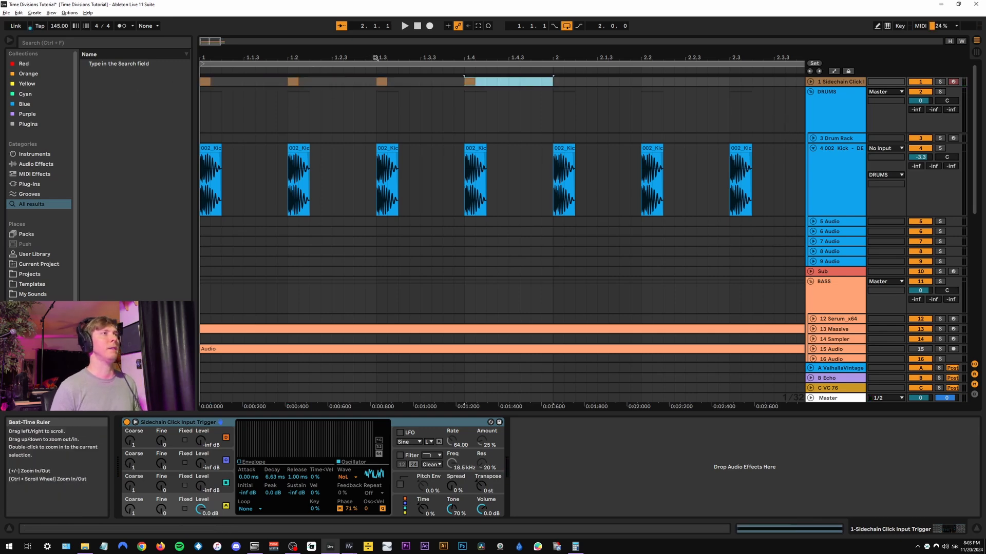
pyautogui.moveTo(375, 57); pyautogui.dragTo(259, 59)
pyautogui.hotkey('ctrl', 'd')
pyautogui.hotkey('ctrl', 'd')
pyautogui.hotkey('ctrl', 'd')
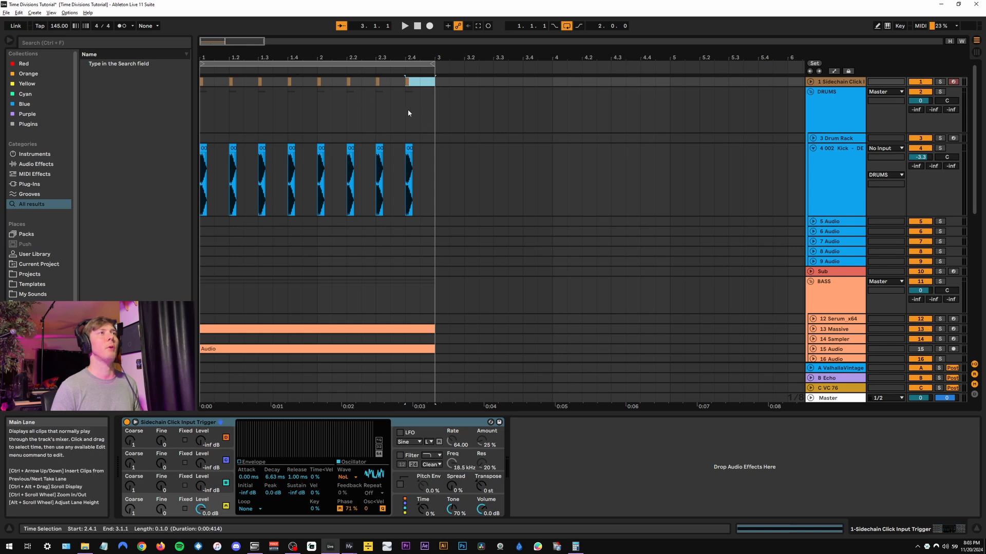
# Step: Deactivate the sidechain click track's output and play the loop briefly
pyautogui.press('0')
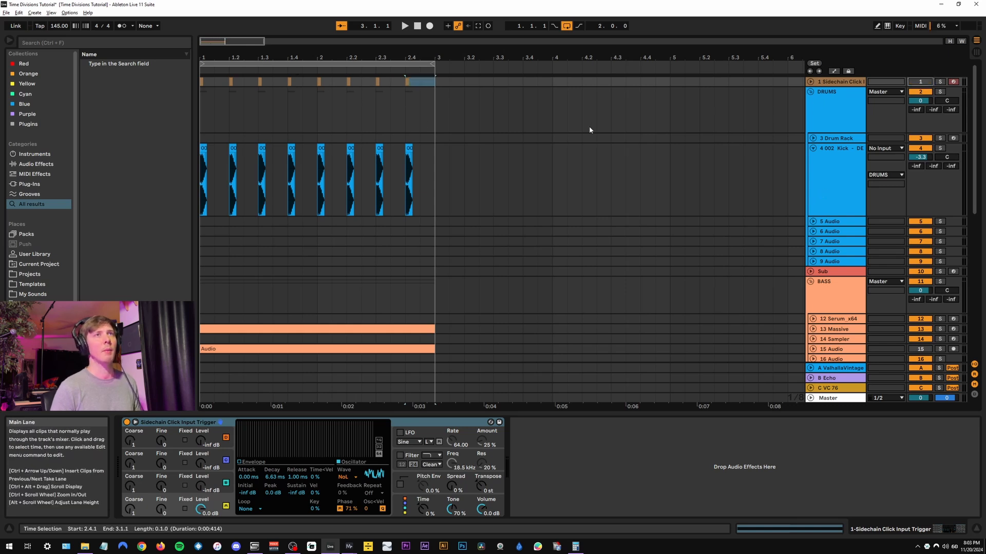
pyautogui.press('space')
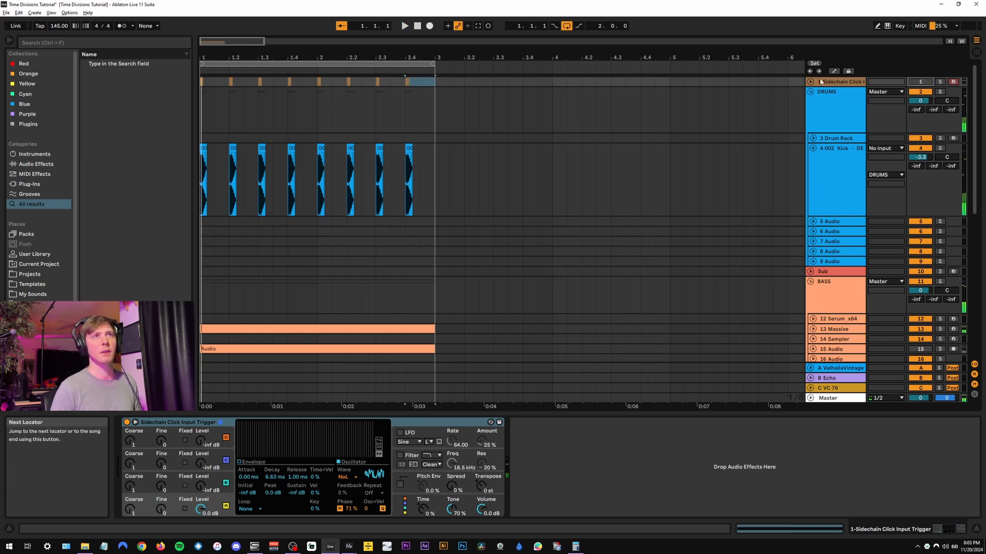
pyautogui.scroll(-1, 808, 186)
# Step: Set the sidechain source of the 13 Massive track's Compressor to the Sidechain Click Input Trigger track
pyautogui.click(811, 182)
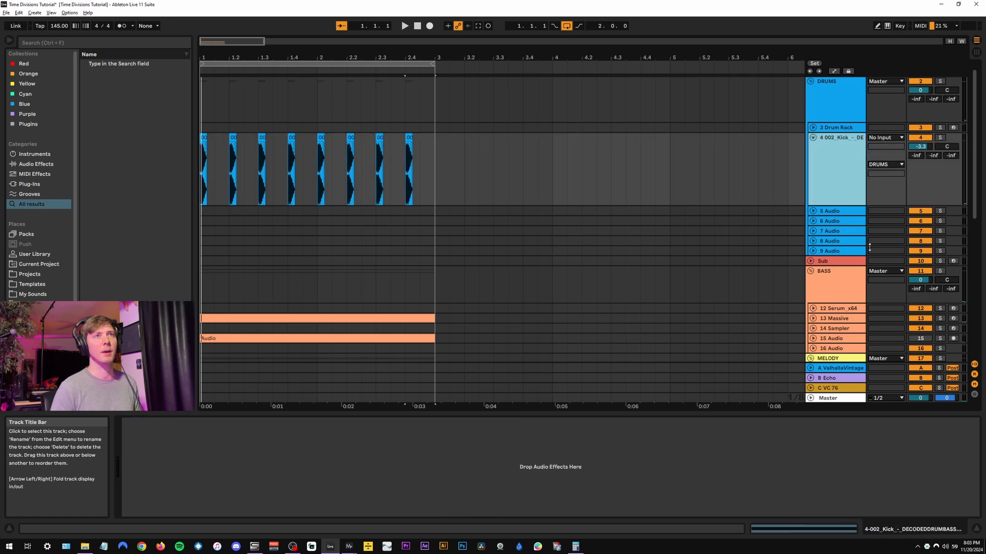
pyautogui.click(851, 280)
pyautogui.click(846, 319)
pyautogui.click(846, 329)
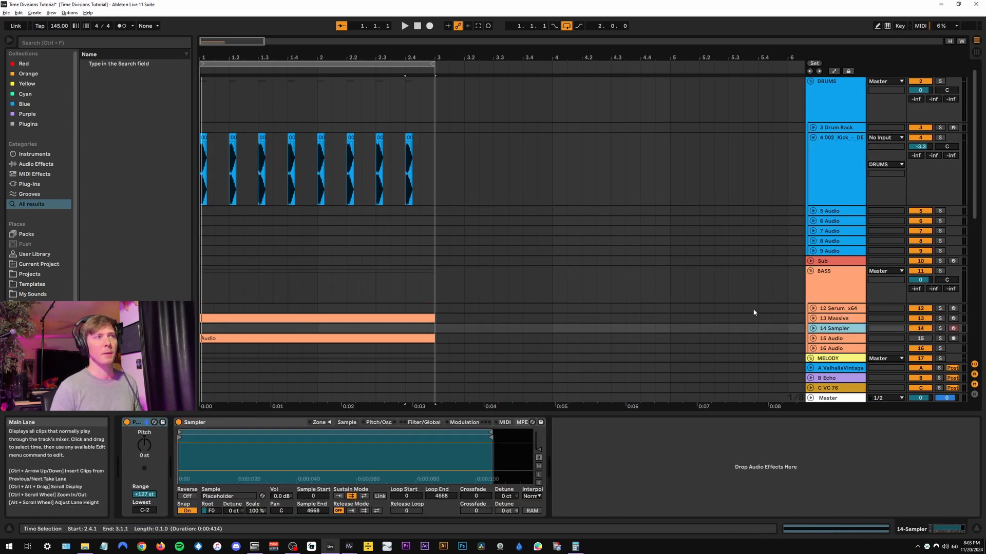
pyautogui.click(844, 319)
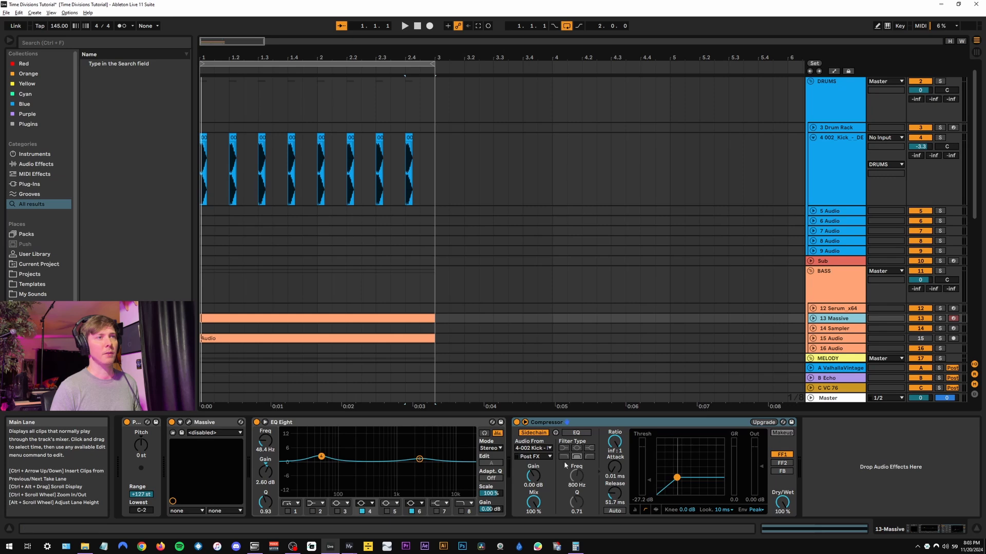
pyautogui.click(534, 448)
pyautogui.click(583, 223)
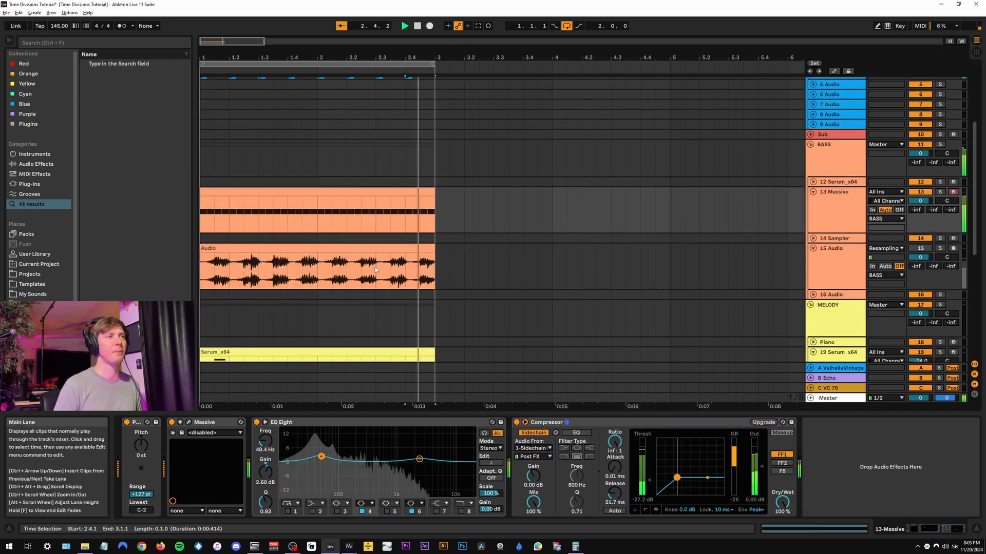
# Step: Lower the Massive track's Compressor threshold to -35.3 dB while it is soloed, then unsolo it and check the full loop
pyautogui.click(941, 192)
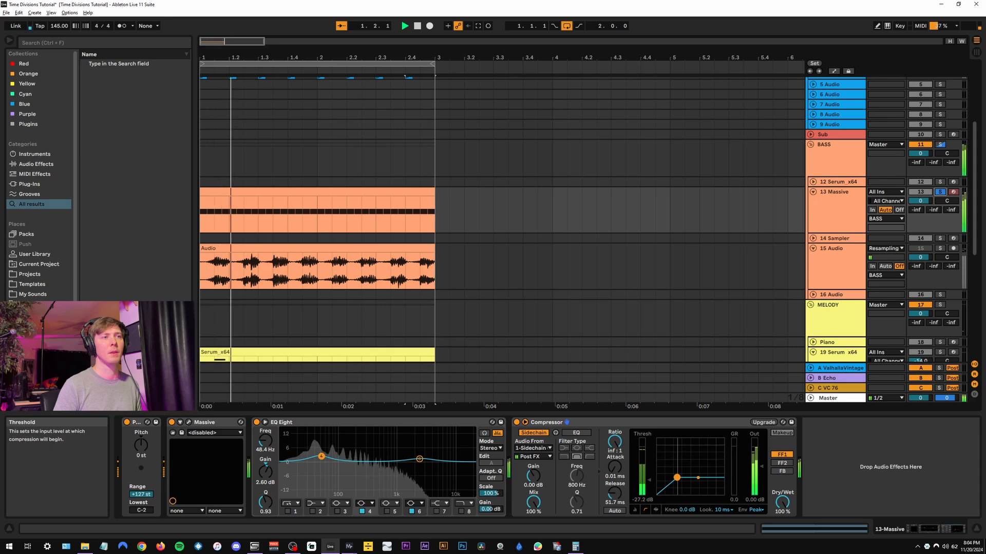
pyautogui.moveTo(677, 478); pyautogui.dragTo(666, 487)
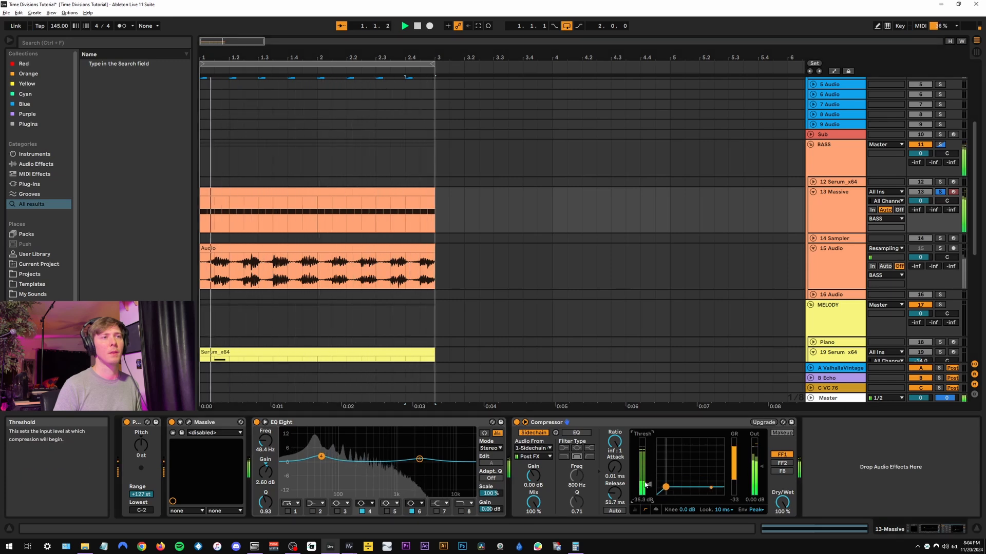
pyautogui.click(941, 192)
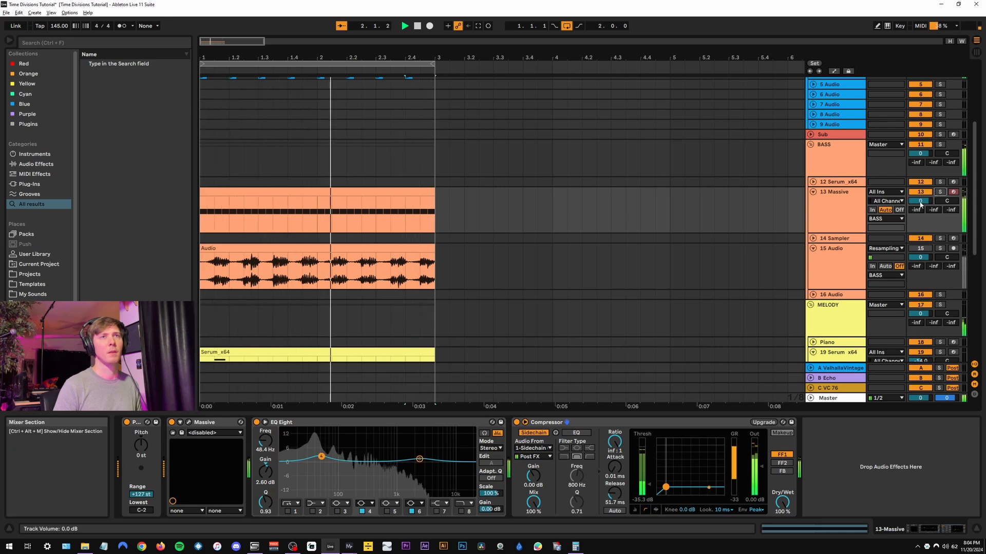
pyautogui.press('space')
# Step: Arm the 15 Audio track, solo the 13 Massive track and record the two-bar loop as a resampled clip starting at 1.1.1
pyautogui.click(839, 263)
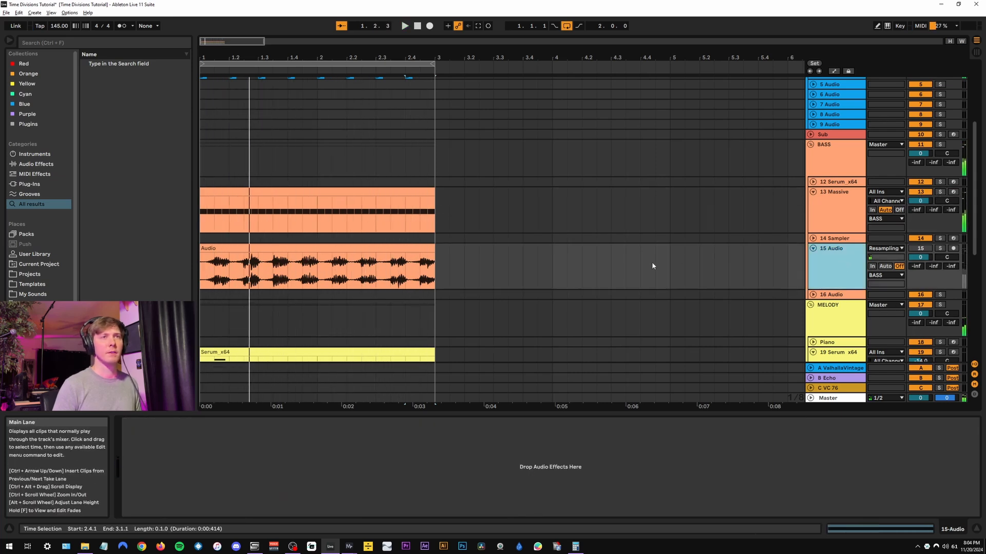
pyautogui.click(201, 270)
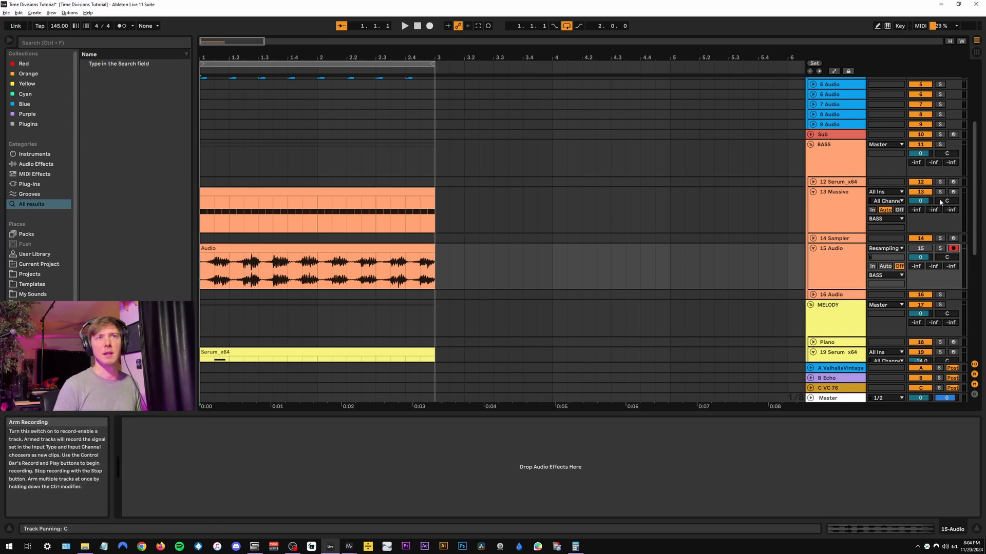
pyautogui.click(940, 191)
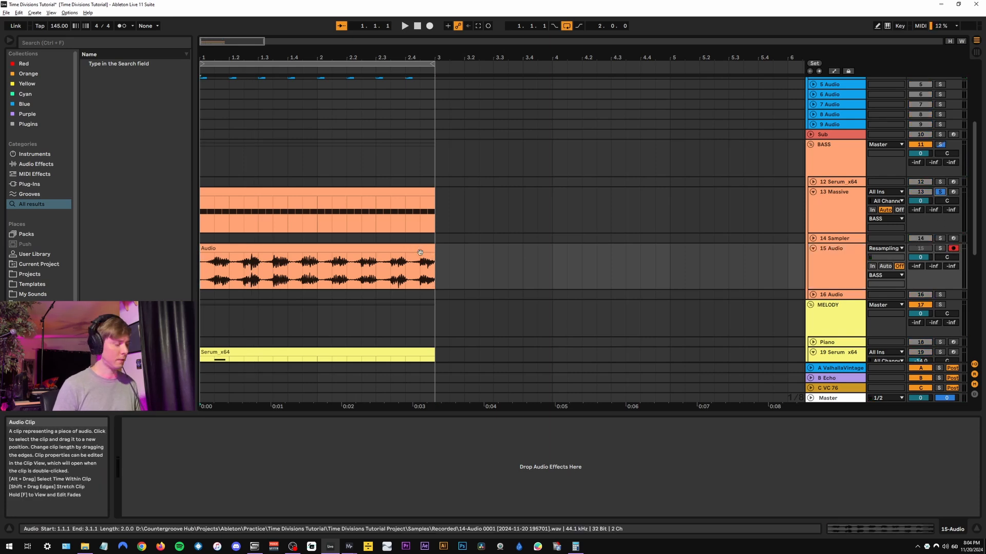
pyautogui.press('F9')
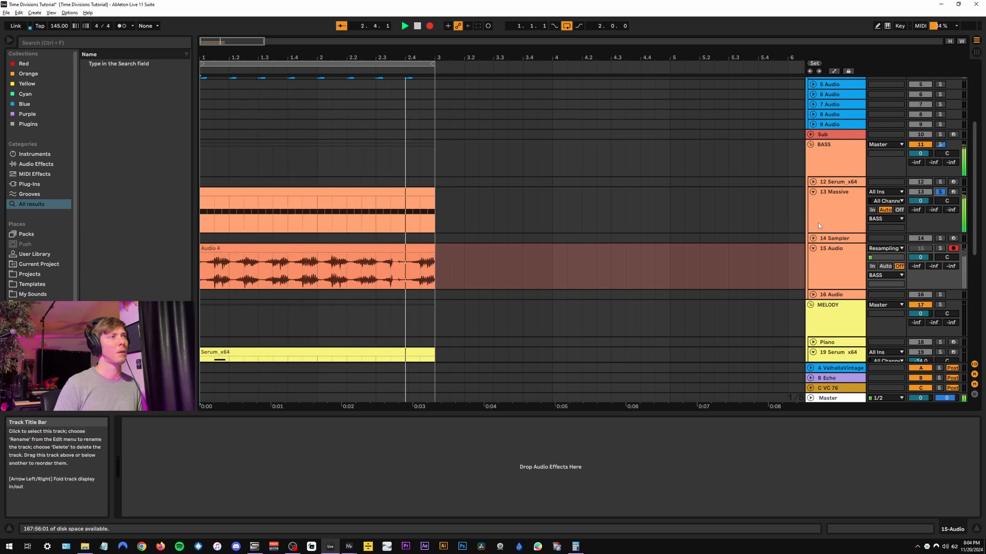
pyautogui.press('space')
pyautogui.moveTo(224, 249); pyautogui.dragTo(200, 249)
# Step: Move the resampled audio track directly below the kick track and increase its height
pyautogui.scroll(2, 704, 286)
pyautogui.moveTo(843, 302); pyautogui.dragTo(866, 123)
pyautogui.scroll(5, 629, 178)
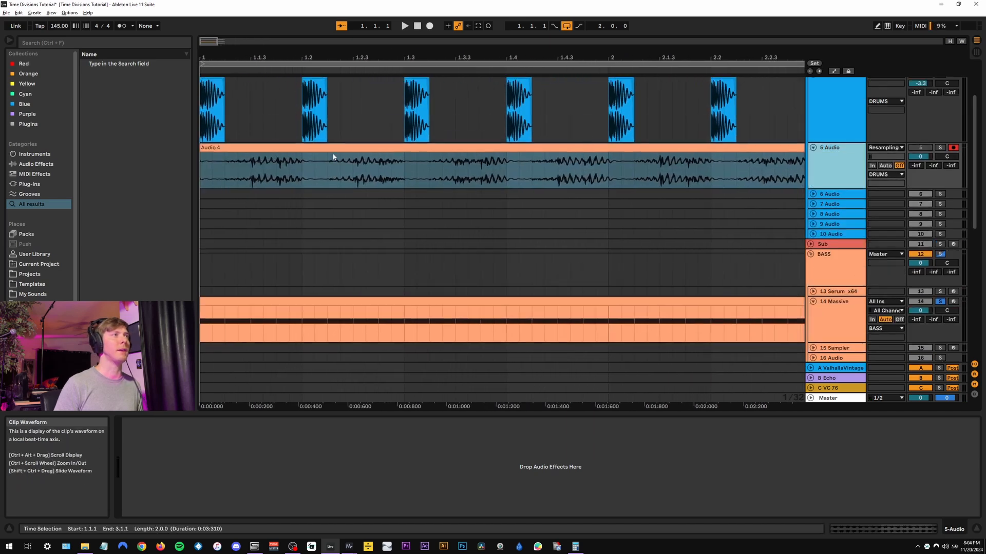
pyautogui.scroll(1, 629, 178)
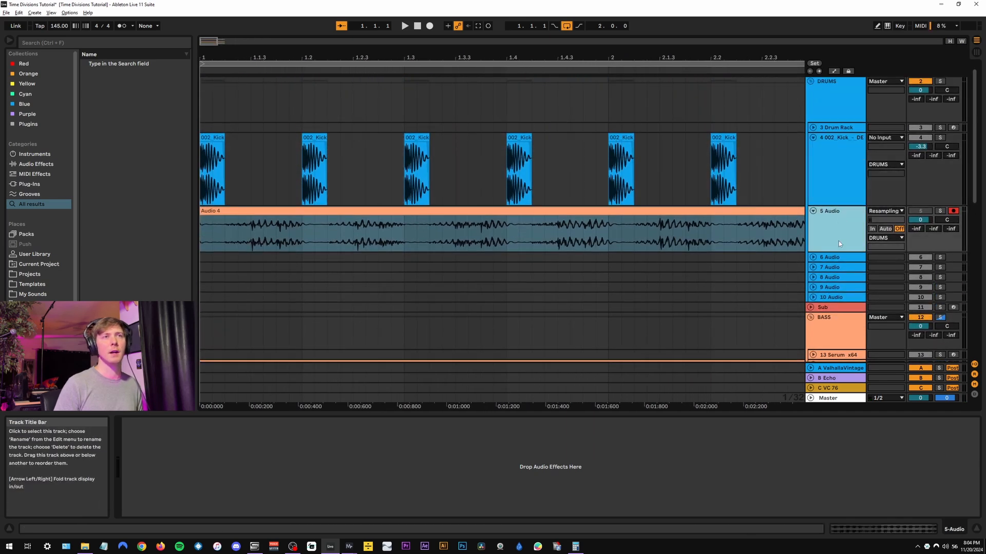
pyautogui.moveTo(840, 254); pyautogui.dragTo(840, 308)
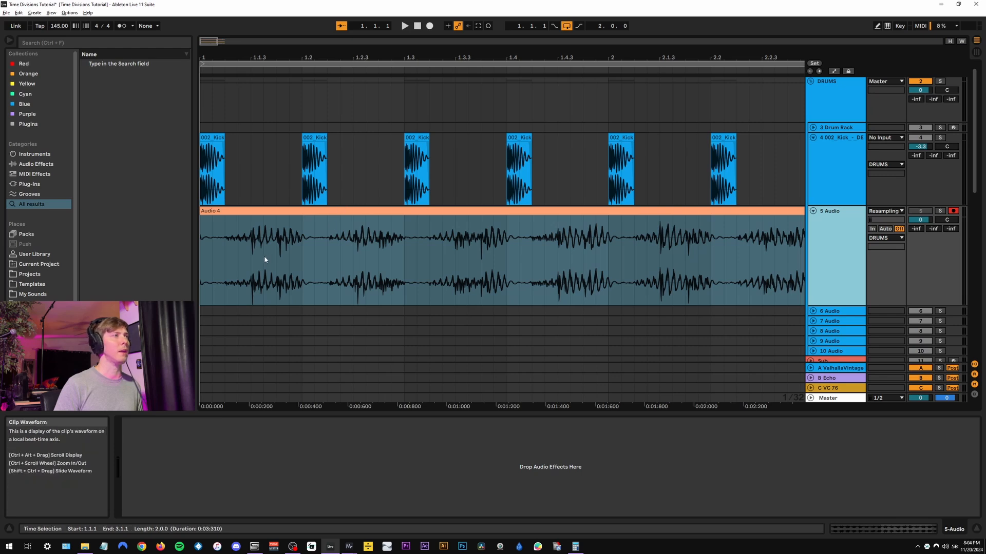
# Step: Select single-beat ranges of the recorded waveform to compare its ducking with the kicks, and play the loop
pyautogui.click(209, 243)
pyautogui.moveTo(205, 242); pyautogui.dragTo(225, 242)
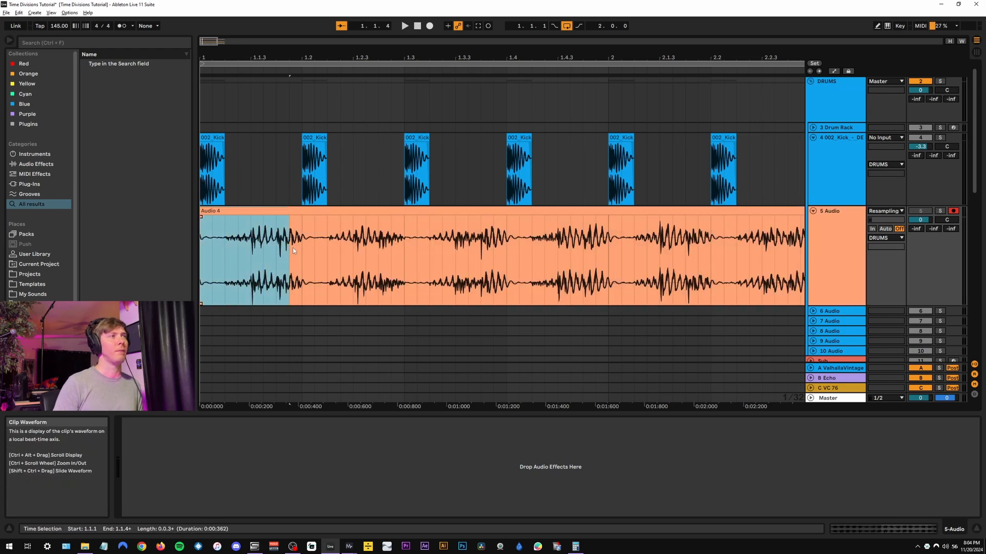
pyautogui.moveTo(340, 252); pyautogui.dragTo(389, 252)
pyautogui.click(404, 245)
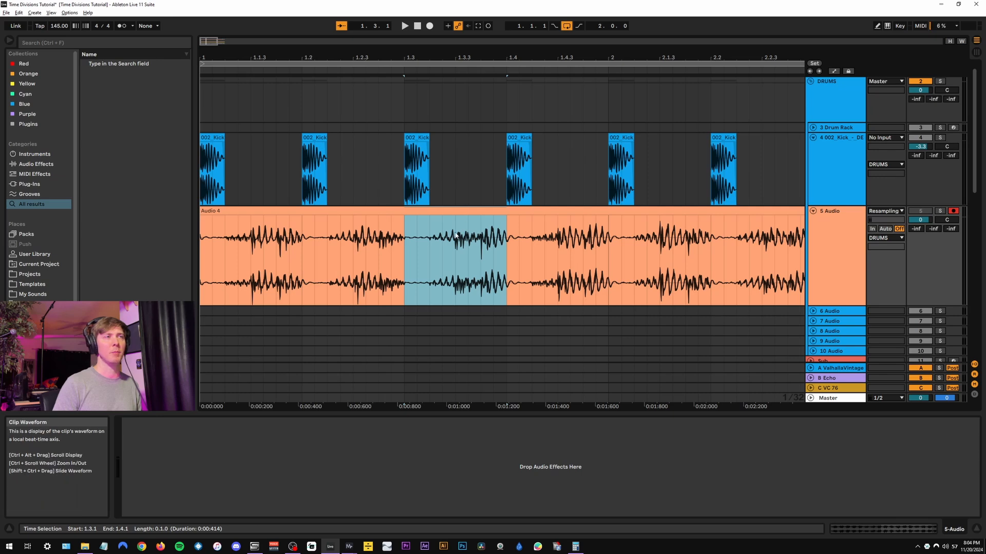
pyautogui.press('space')
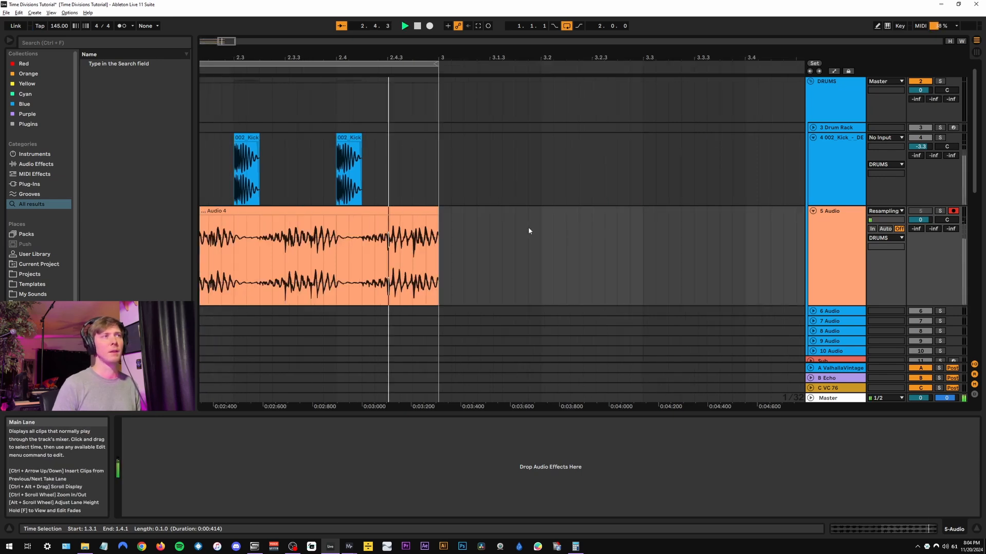
pyautogui.press('space')
# Step: Undo the resampled audio track's resize and move so it sits back in the BASS group
pyautogui.hotkey('ctrl', 'z')
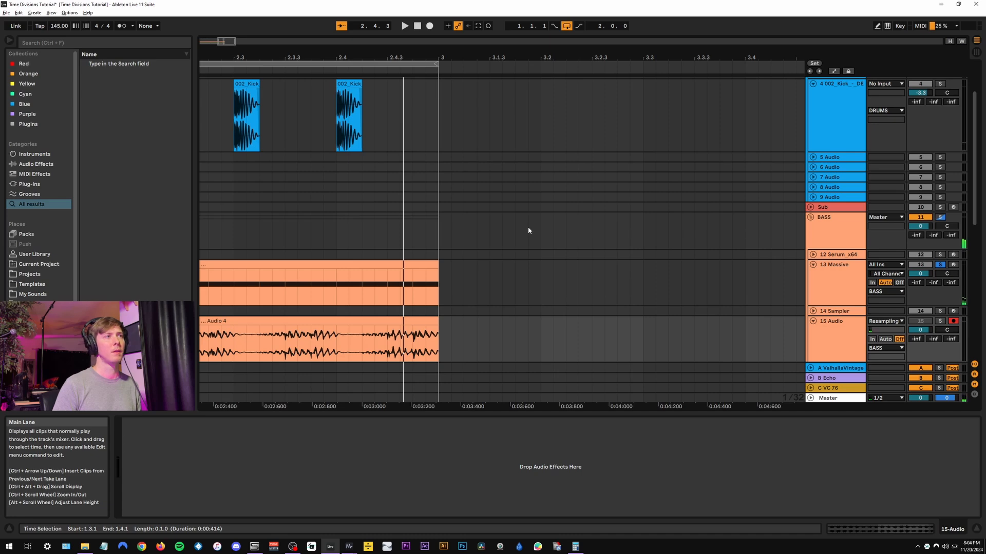
pyautogui.hotkey('ctrl', 'z')
# Step: Unsolo the 13 Massive track, undo the stray take recorded over the Audio 4 clip, and play the loop
pyautogui.moveTo(254, 57); pyautogui.dragTo(516, 34)
pyautogui.press('space')
pyautogui.click(939, 265)
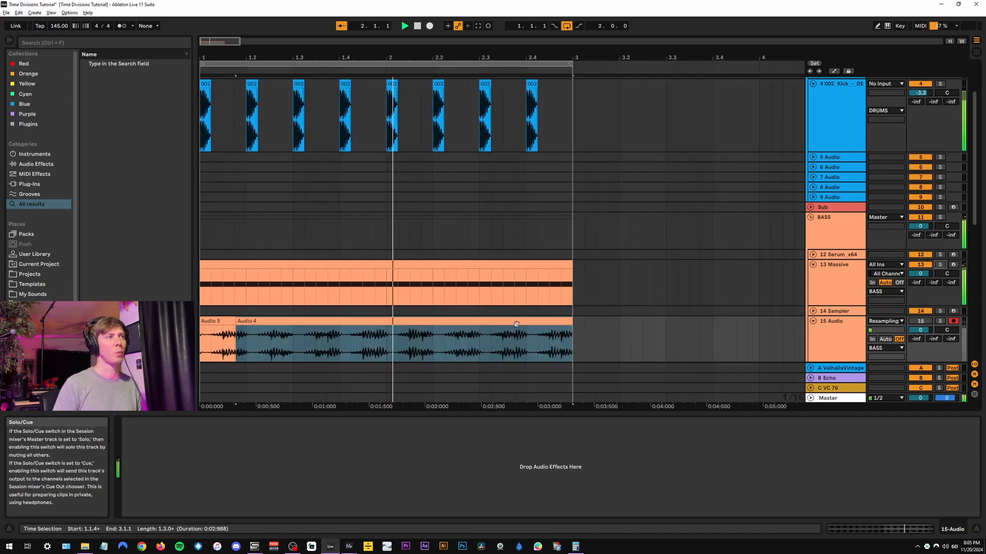
pyautogui.hotkey('ctrl', 'z')
pyautogui.press('space')
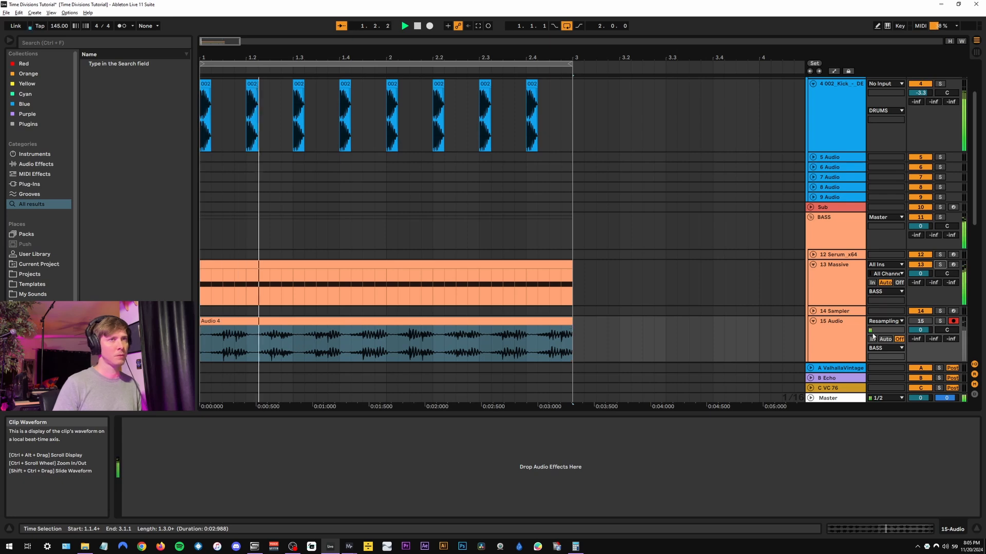
# Step: Disarm the 15 Audio track, stop playback and select the 13 Massive track
pyautogui.scroll(-1, 879, 285)
pyautogui.scroll(-1, 879, 285)
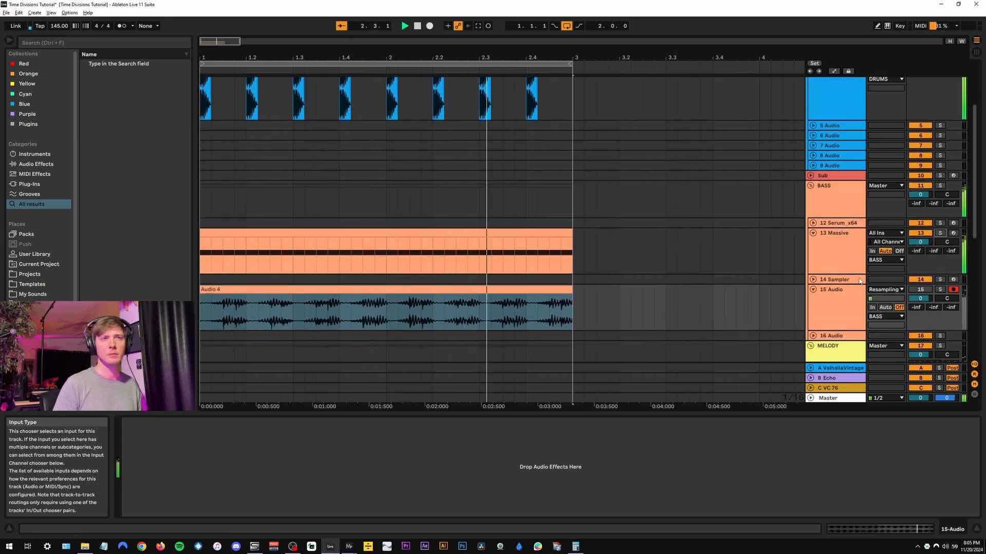
pyautogui.click(830, 294)
pyautogui.scroll(-5, 889, 310)
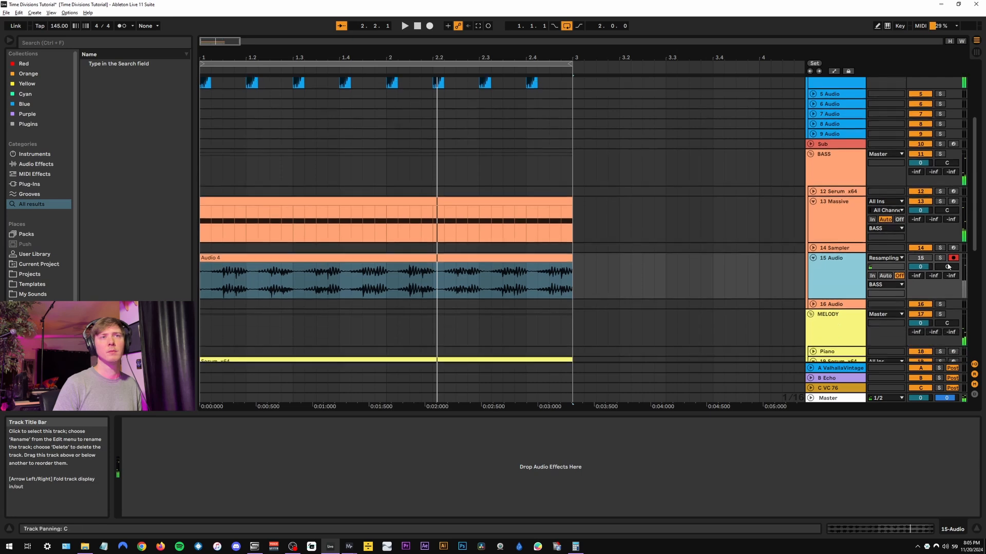
pyautogui.click(827, 142)
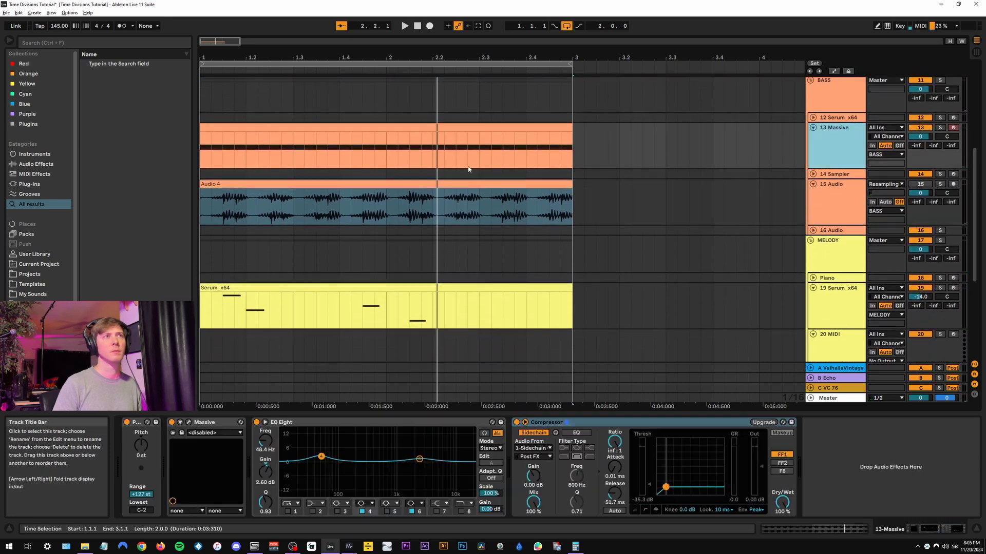
# Step: Play the full loop and deactivate the 19 Serum_x64 track in the MELODY group
pyautogui.click(300, 165)
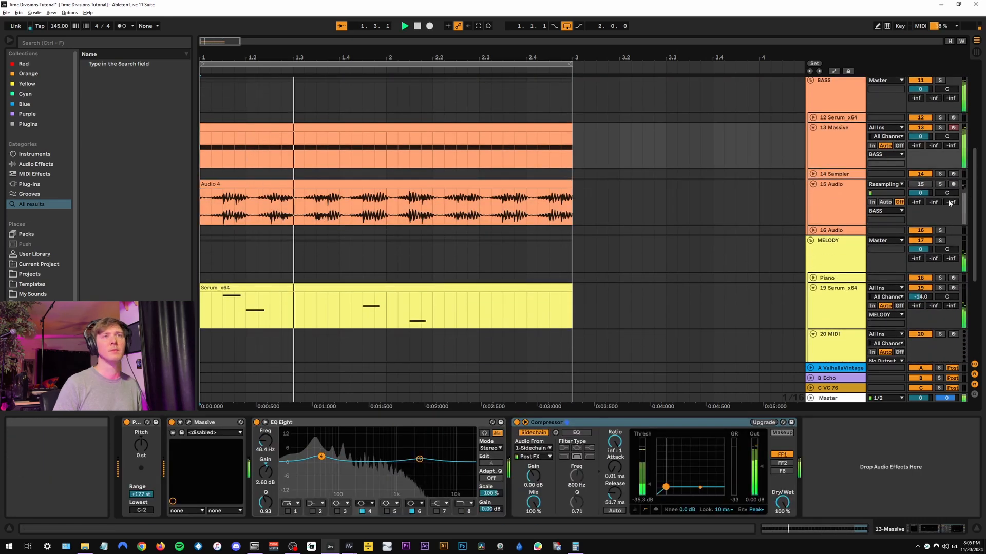
pyautogui.scroll(-7, 859, 303)
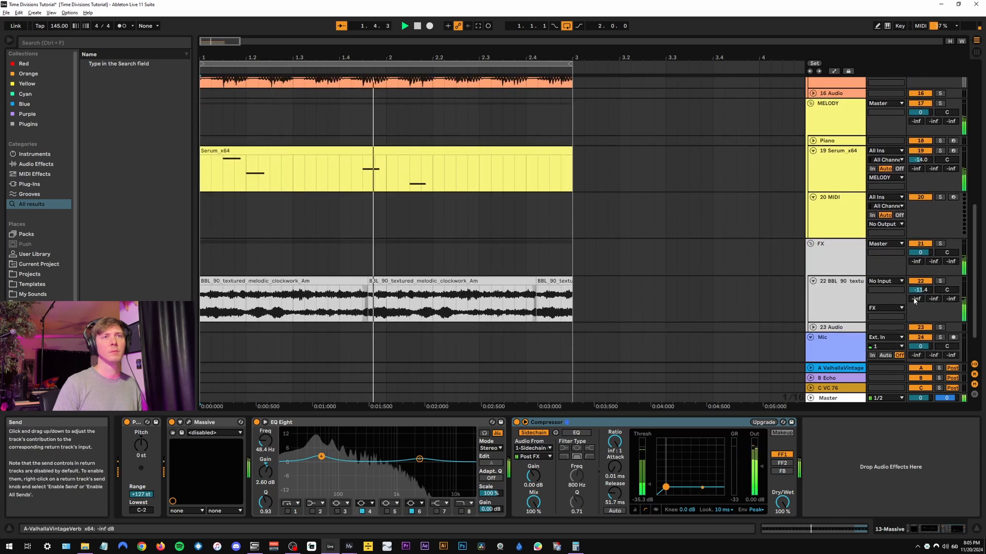
pyautogui.scroll(10, 831, 201)
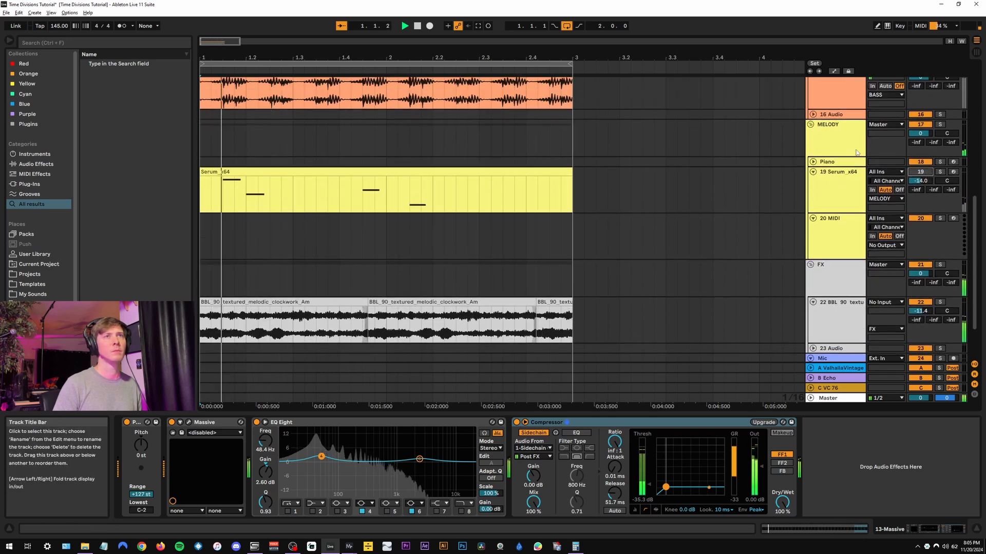
pyautogui.scroll(1, 822, 213)
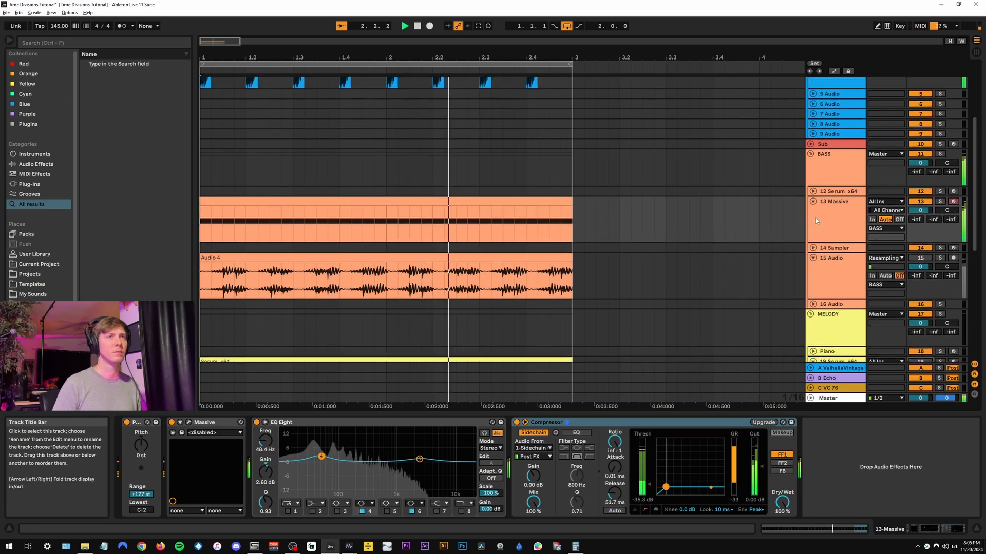
# Step: Set the 13 Massive track's Compressor threshold to -32.0 dB while the loop plays, and stop playback
pyautogui.click(835, 275)
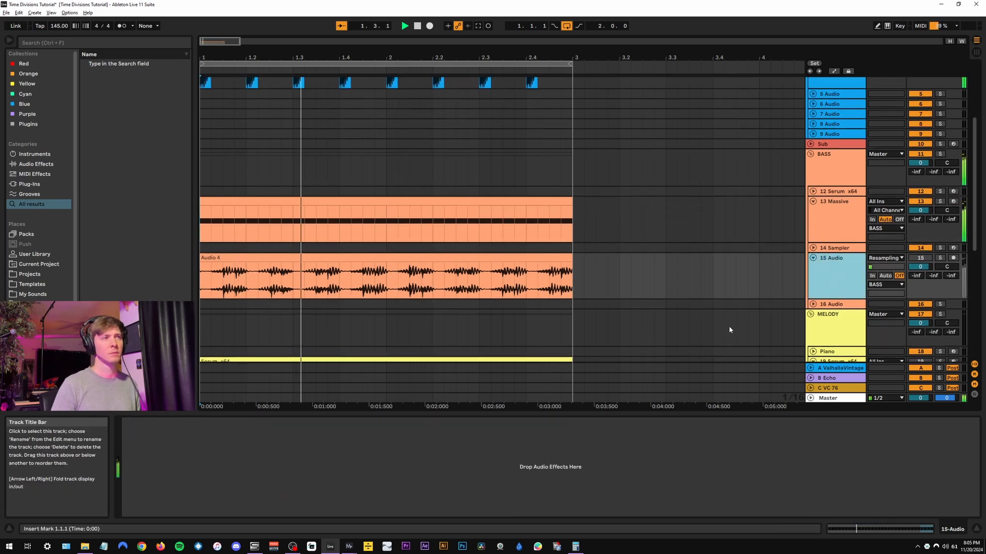
pyautogui.click(834, 216)
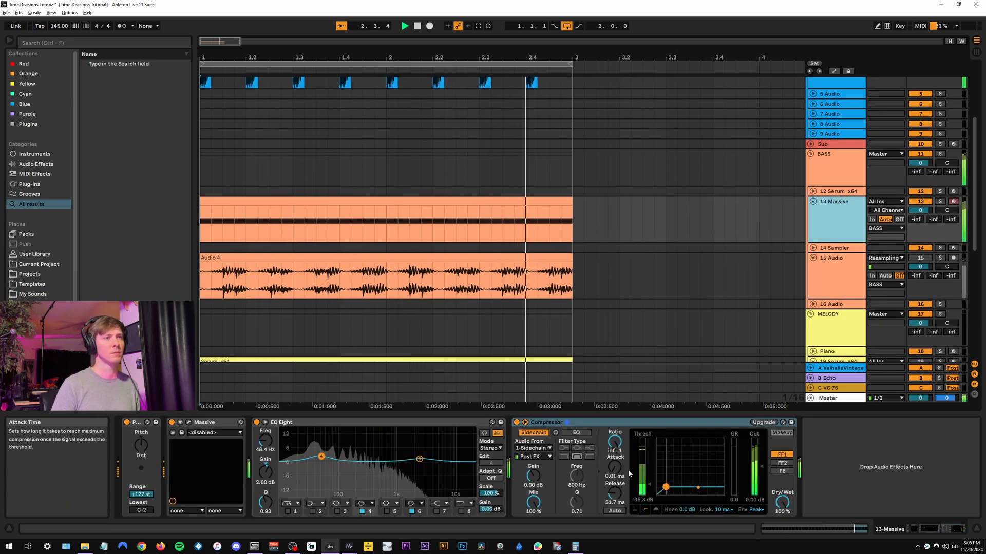
pyautogui.moveTo(649, 484); pyautogui.dragTo(648, 488)
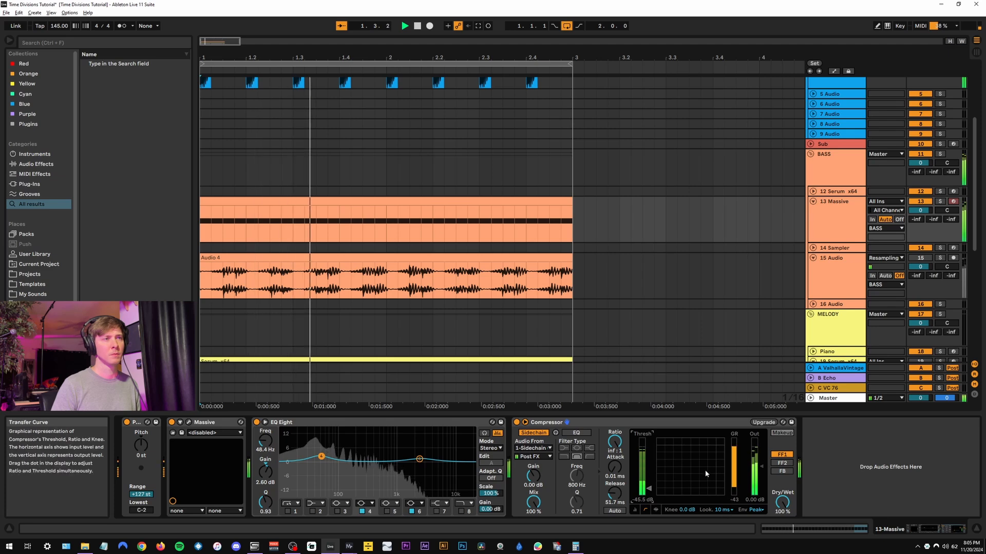
pyautogui.moveTo(648, 488); pyautogui.dragTo(649, 481)
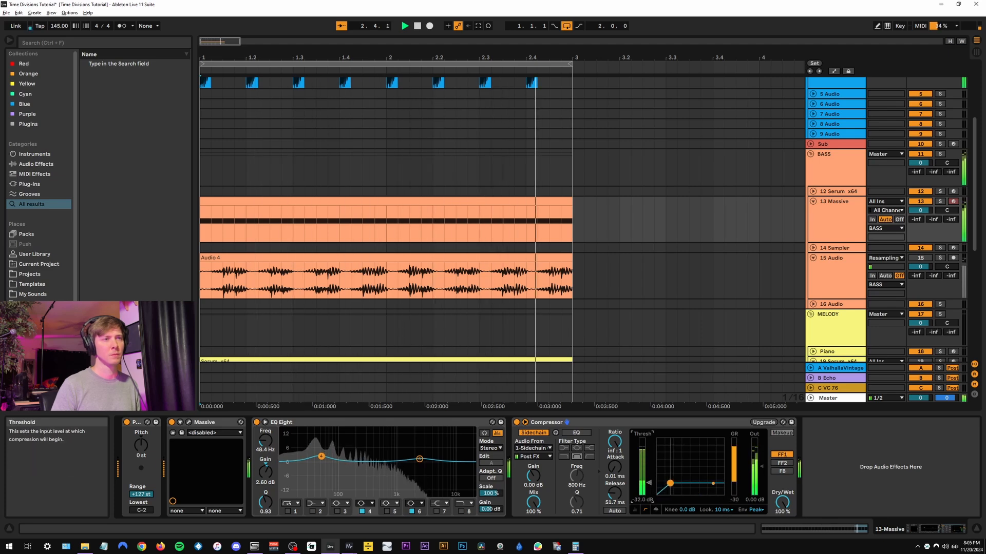
pyautogui.press('space')
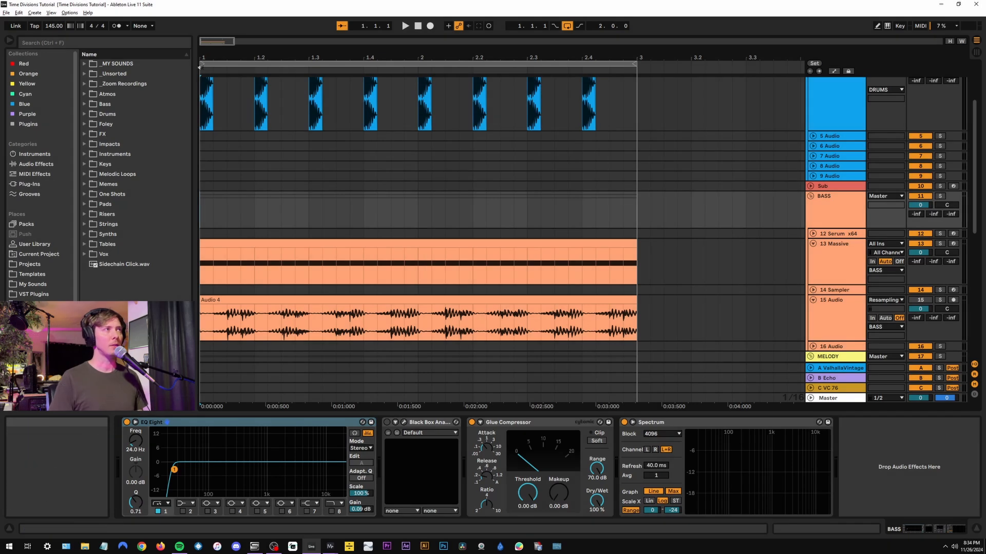
# Step: Turn off grid snapping and select the range from 1.1.1 to 1.1.3 in the BASS lane to read its duration
pyautogui.moveTo(202, 58); pyautogui.dragTo(202, 108)
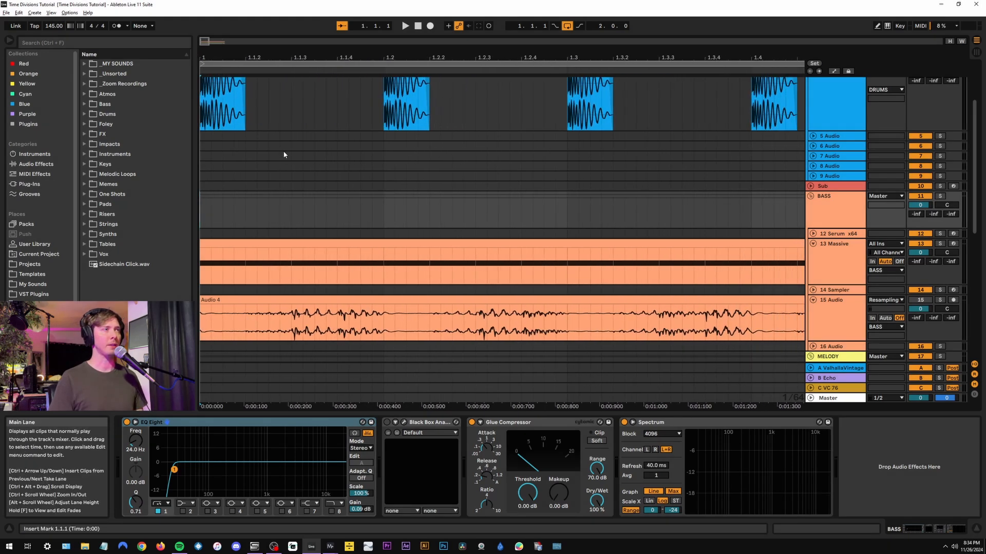
pyautogui.hotkey('ctrl', '4')
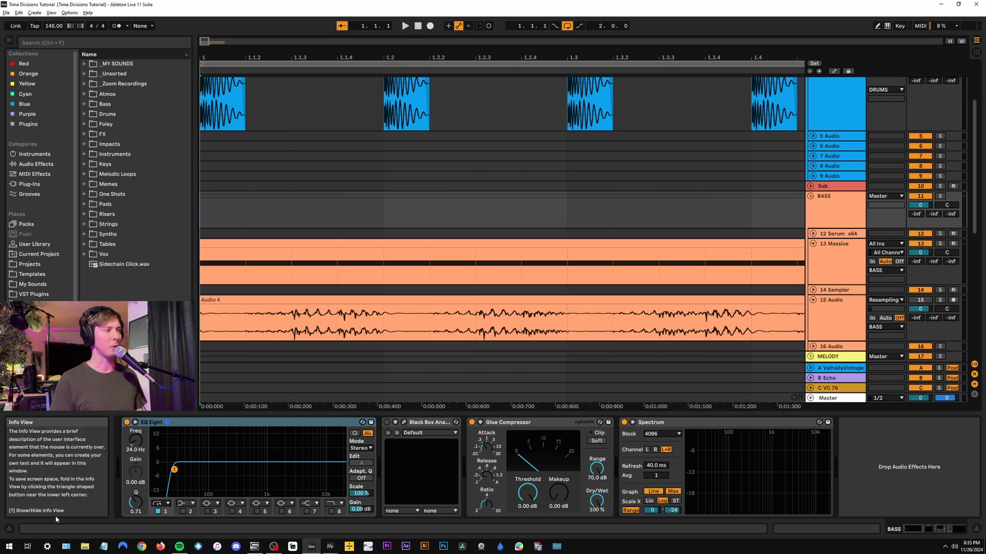
pyautogui.moveTo(290, 206); pyautogui.dragTo(178, 201)
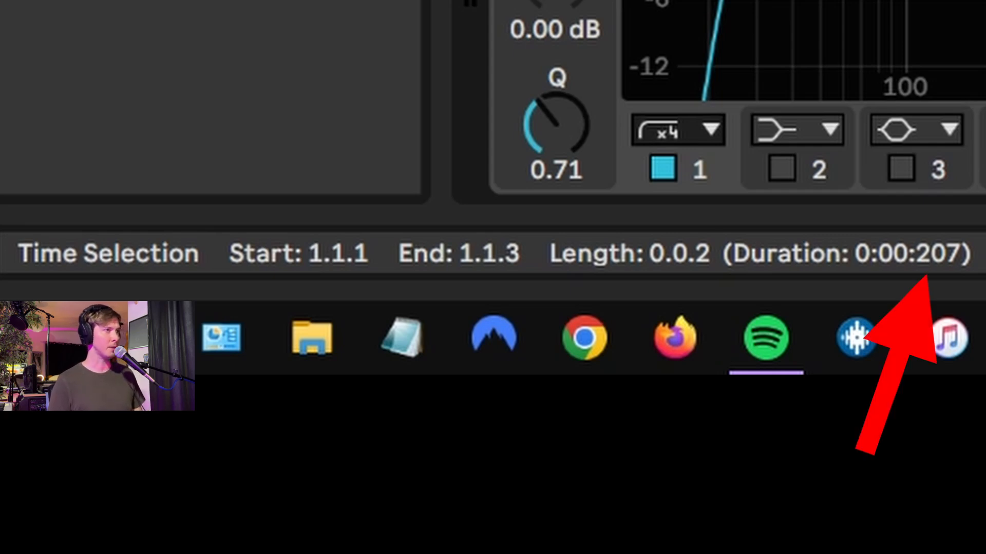
# Step: Select the kick-length start of the Audio 4 clip, and with snapping on, 1.1.1 to 1.1.3 and 1.1.1 to 1.2.1, to compare durations
pyautogui.click(285, 272)
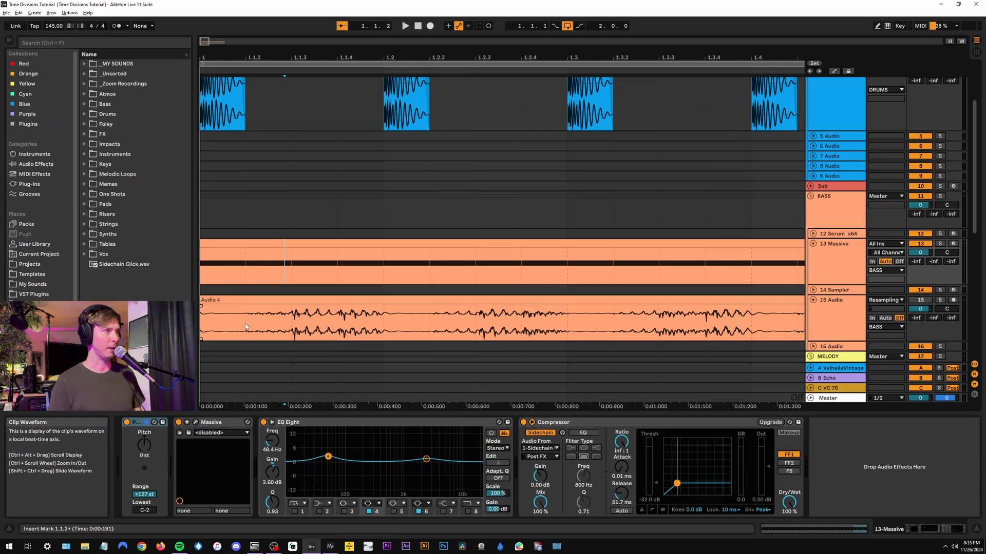
pyautogui.moveTo(246, 327); pyautogui.dragTo(205, 328)
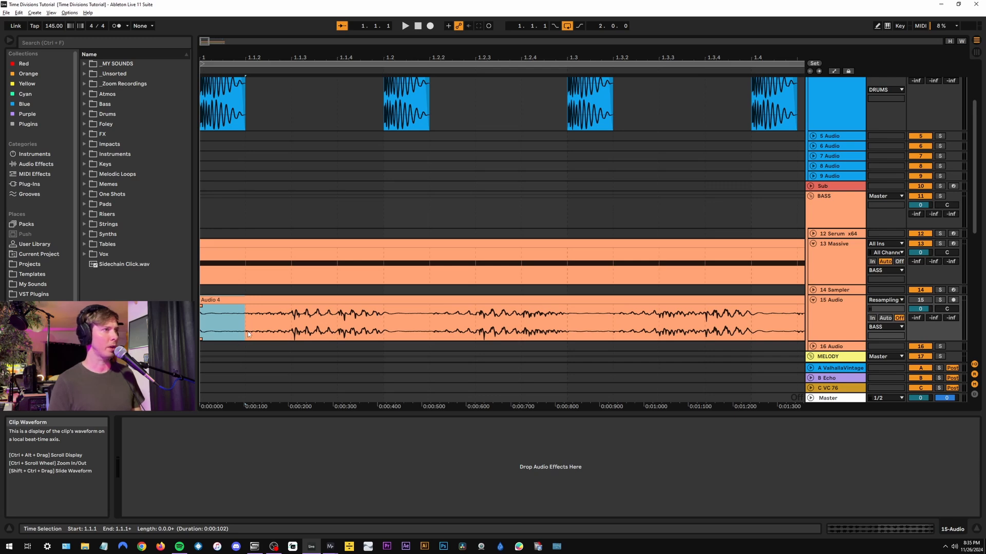
pyautogui.hotkey('ctrl', '4')
pyautogui.moveTo(292, 327); pyautogui.dragTo(222, 331)
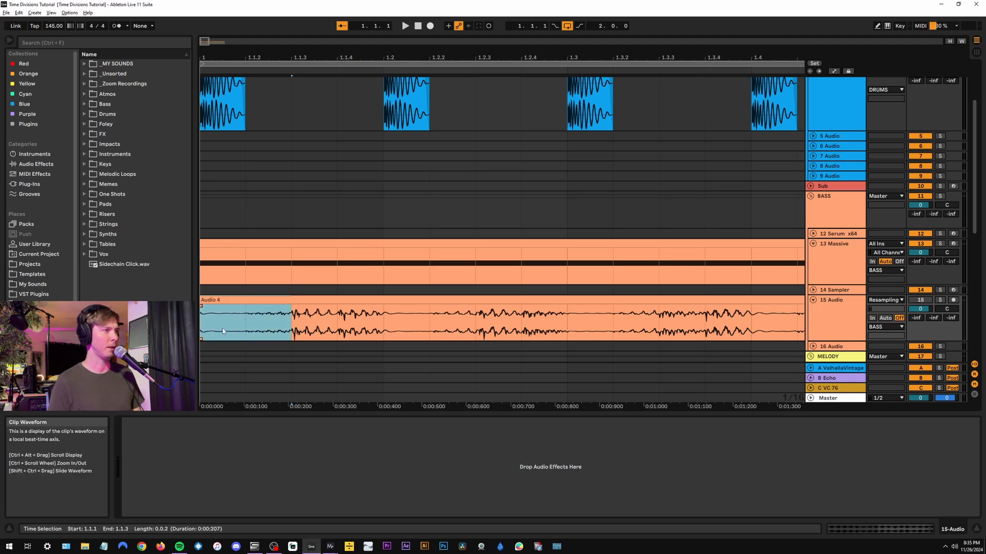
pyautogui.moveTo(382, 327); pyautogui.dragTo(211, 329)
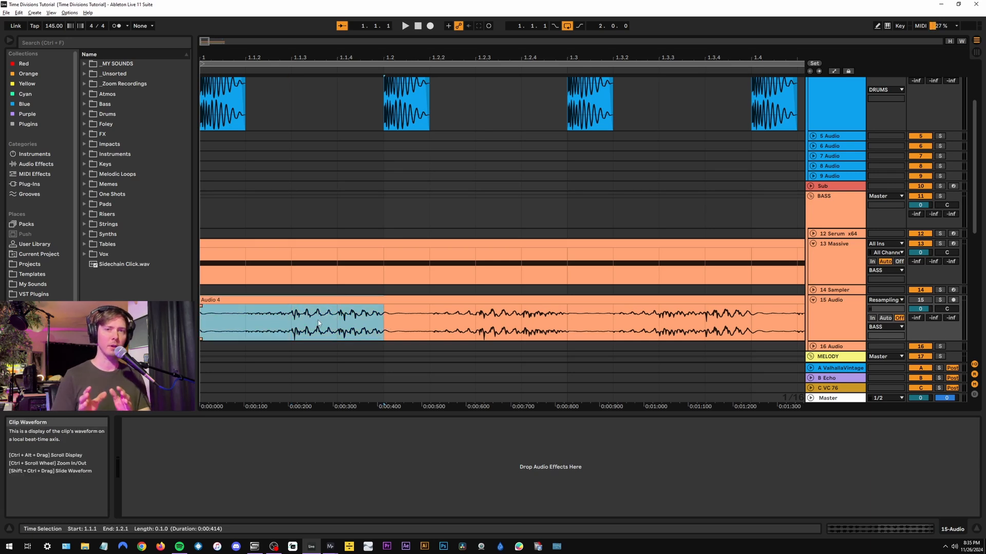